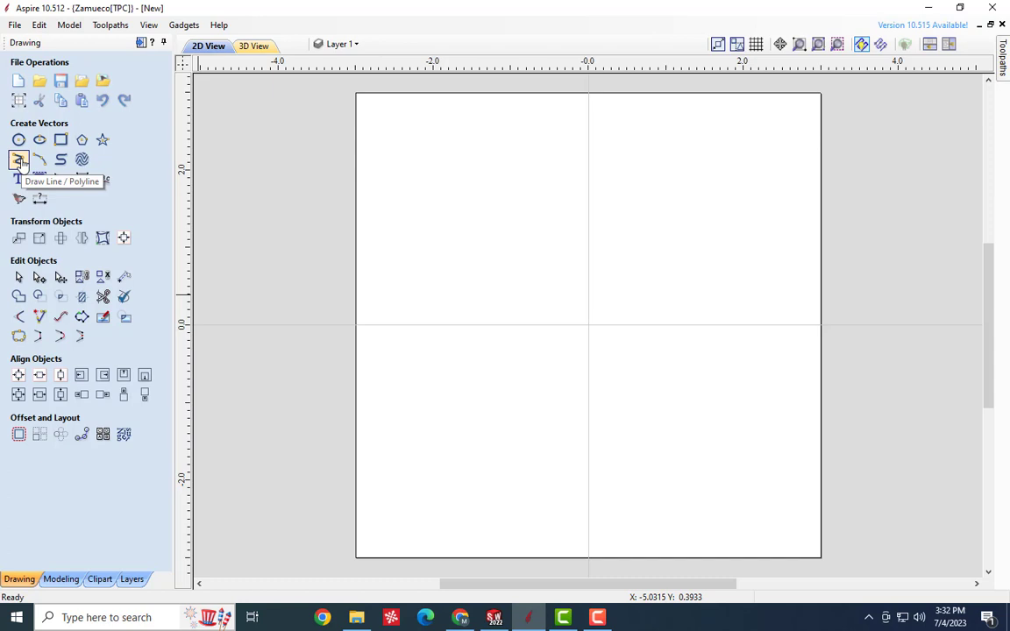
# Draw a horizontal line about 3.35 inches long across the upper half of the job area
pyautogui.click(19, 160)
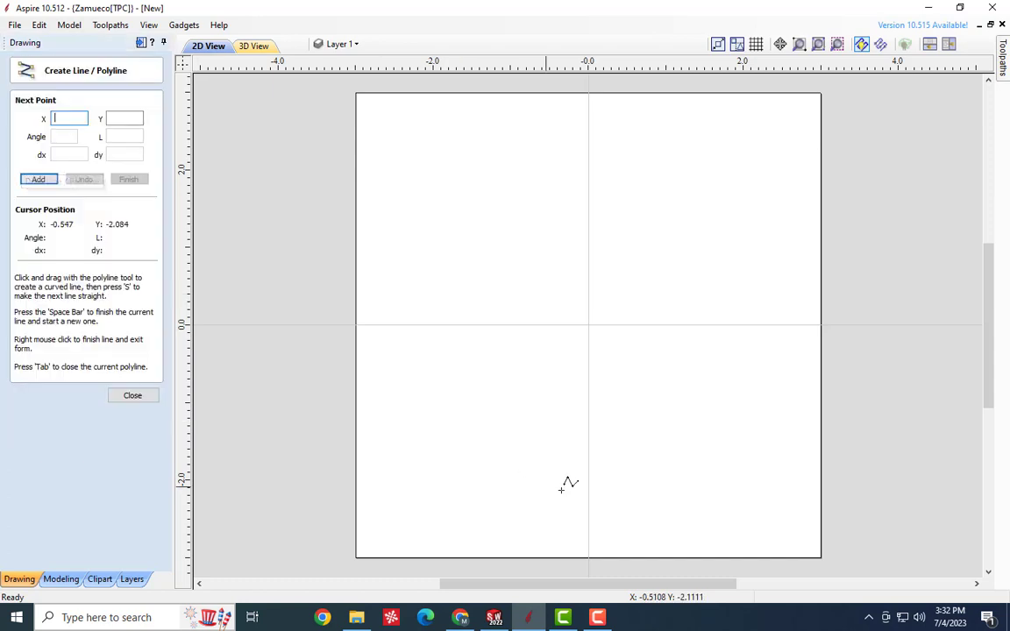
pyautogui.click(462, 212)
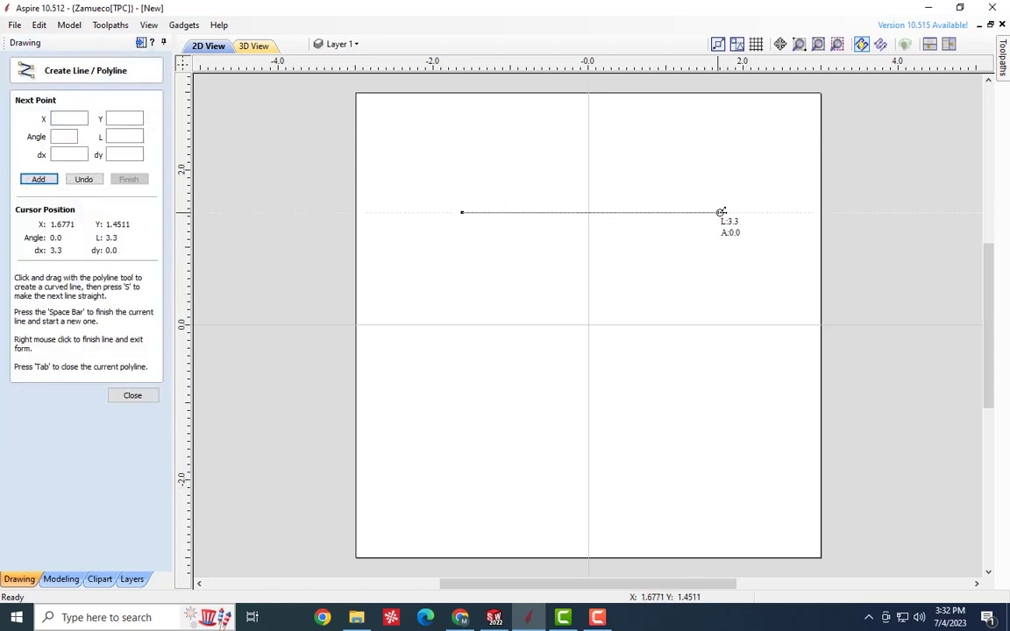
pyautogui.click(720, 212)
pyautogui.click(132, 395)
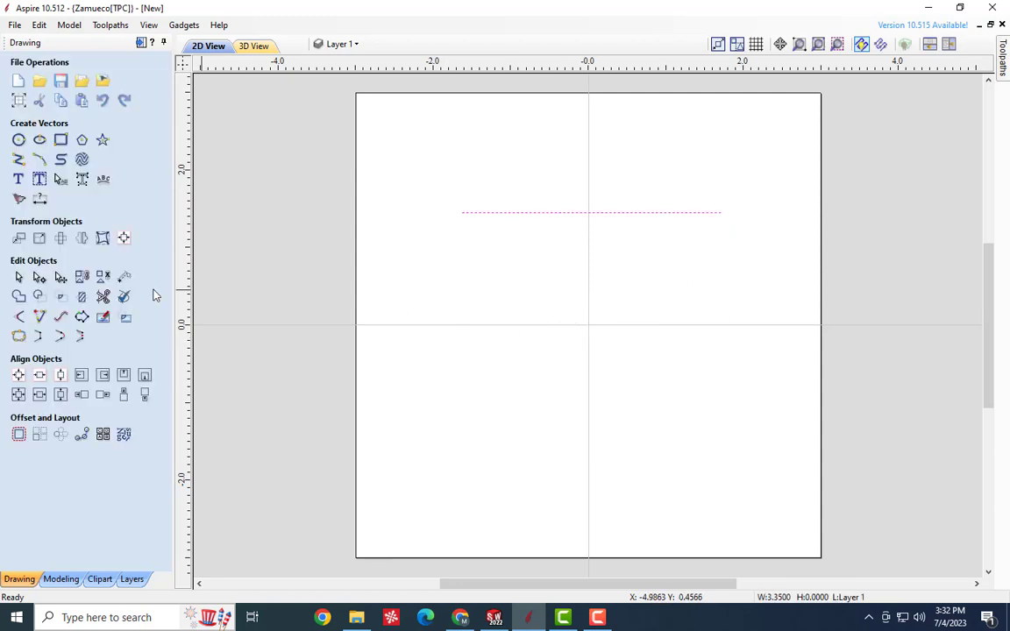
pyautogui.click(520, 256)
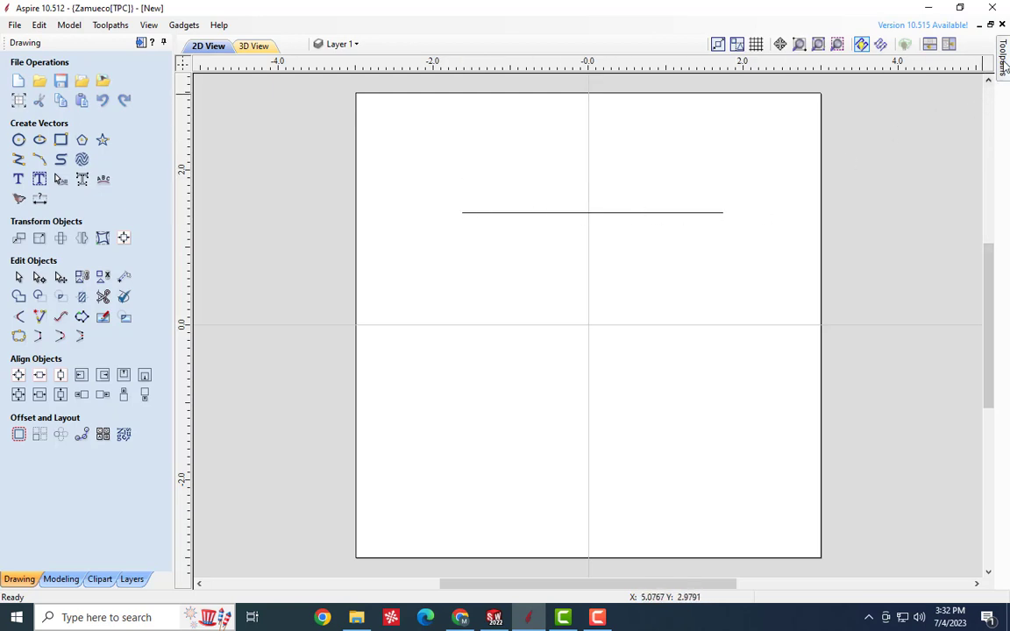
# Start a fluting toolpath on the horizontal line, with a start depth of 0.0 and a flute depth of 0.1 inches
pyautogui.moveTo(1002, 60)
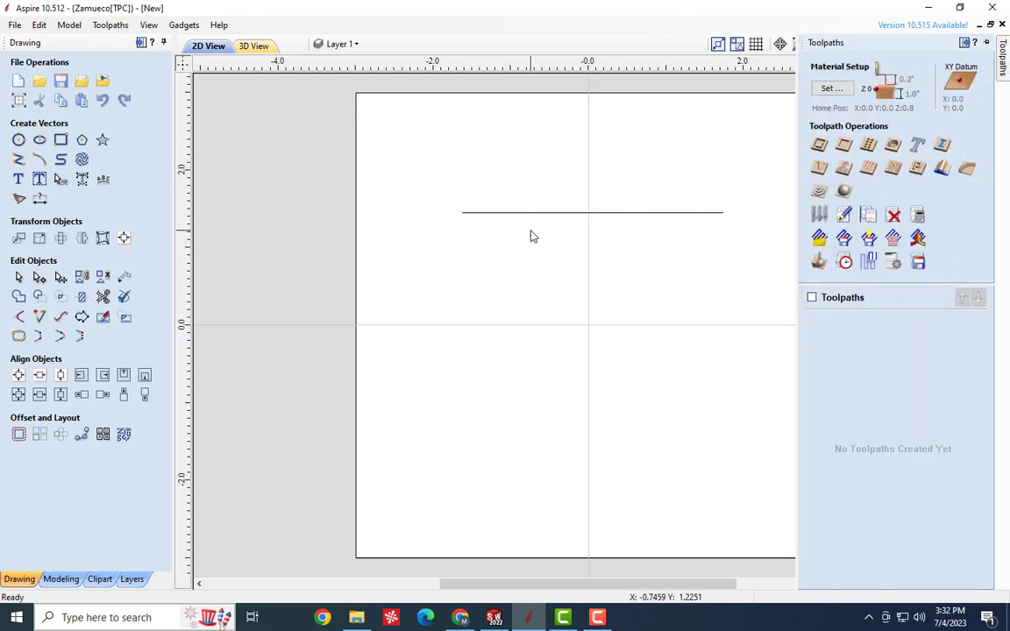
pyautogui.click(869, 169)
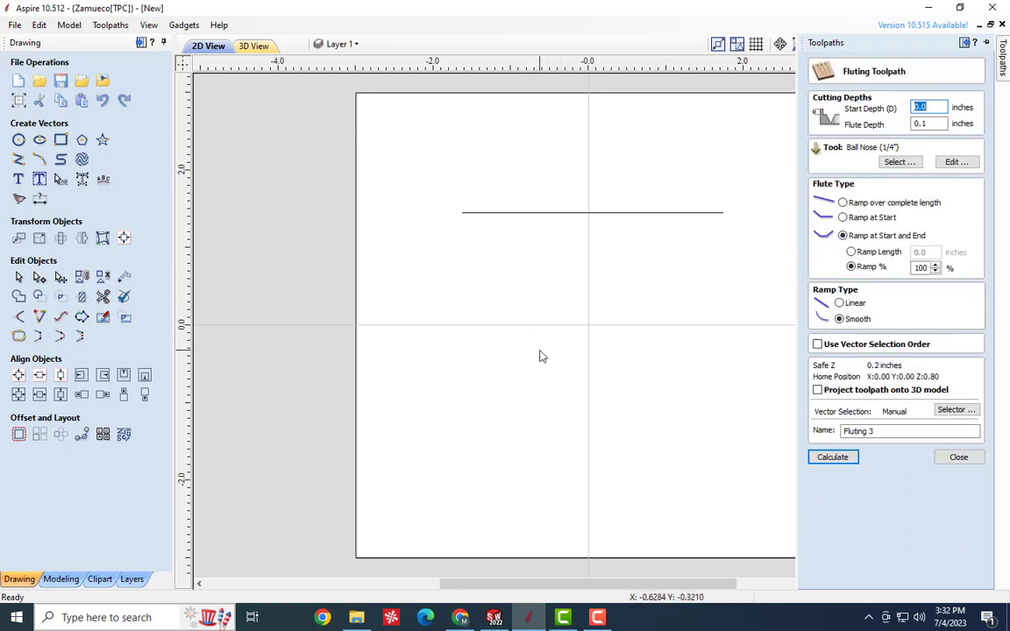
pyautogui.click(679, 214)
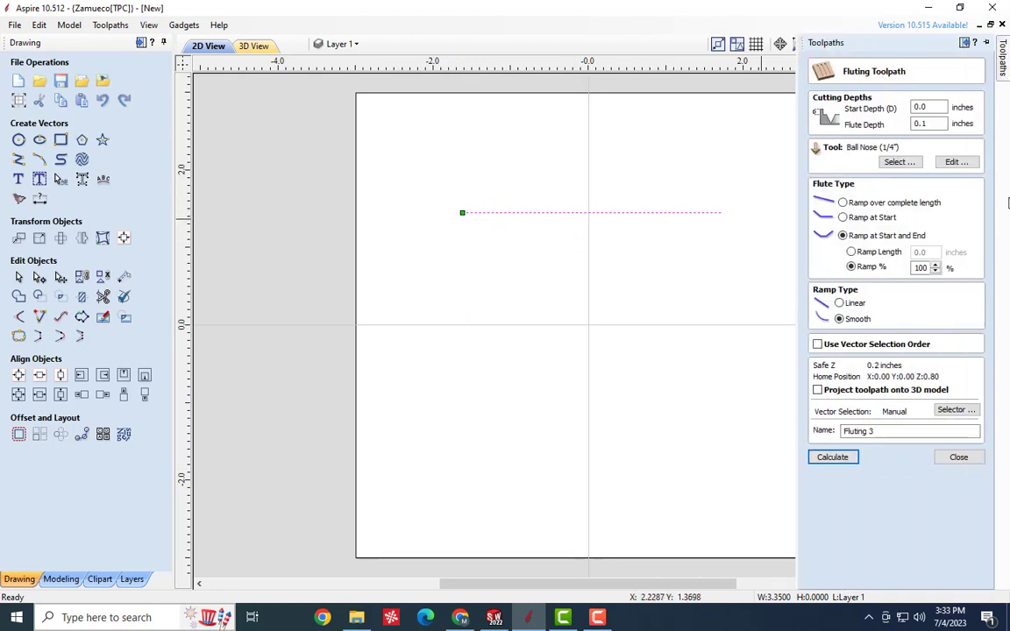
pyautogui.click(927, 107)
pyautogui.click(934, 123)
# Choose the imperial Ball Nose (1/4") as the fluting tool with a pass depth of 0.05 inches
pyautogui.click(898, 161)
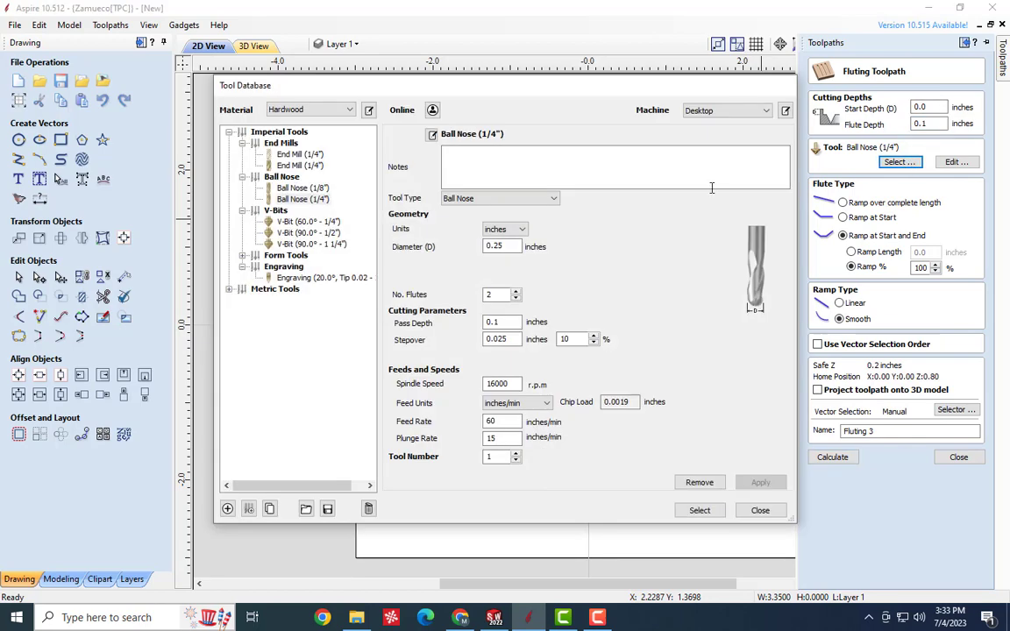
pyautogui.click(315, 200)
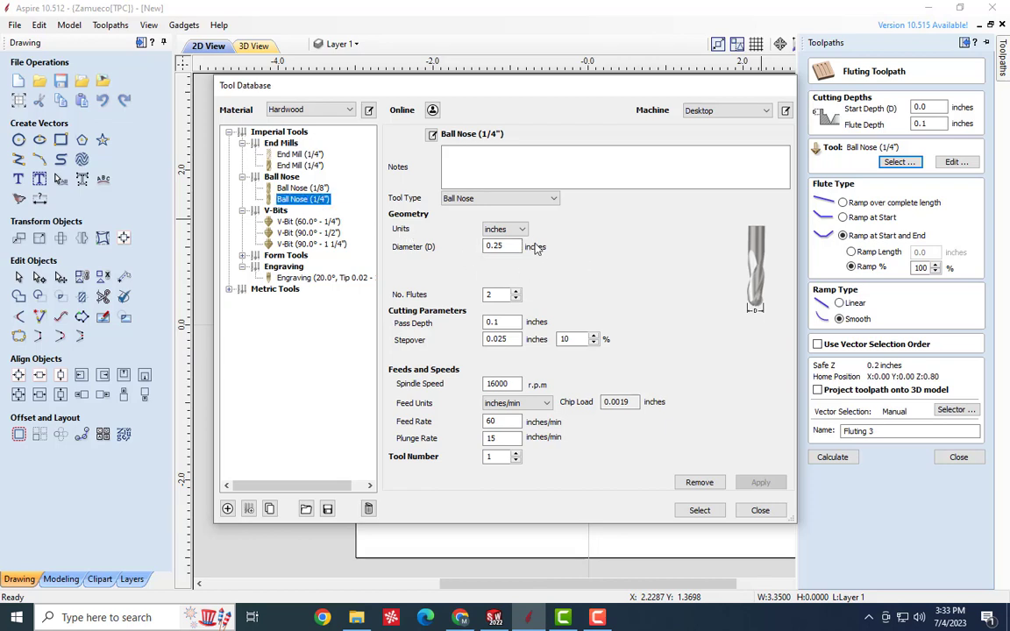
pyautogui.doubleClick(513, 321)
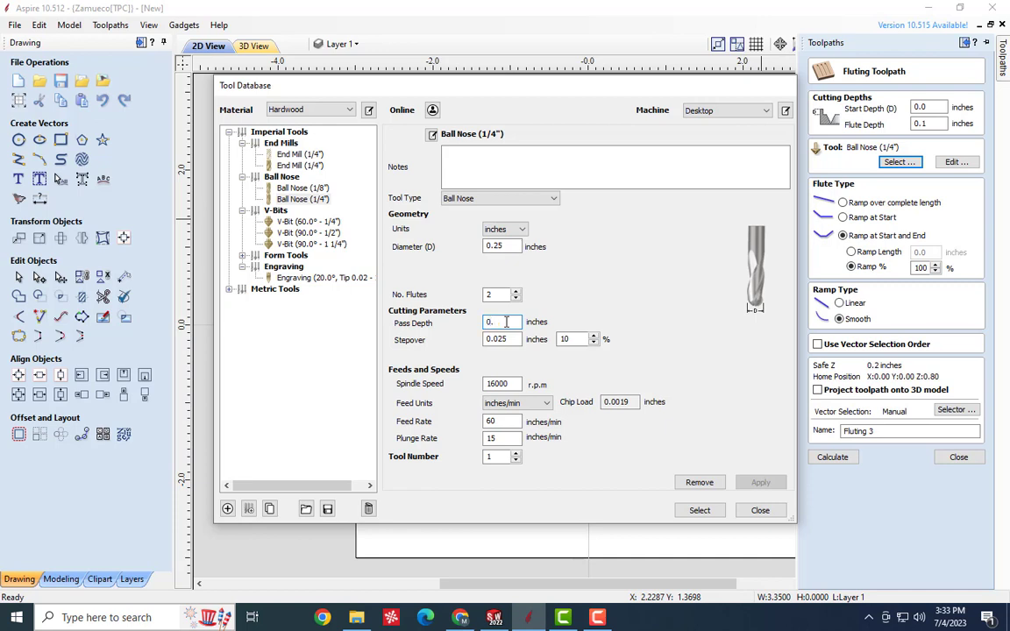
pyautogui.write('5')
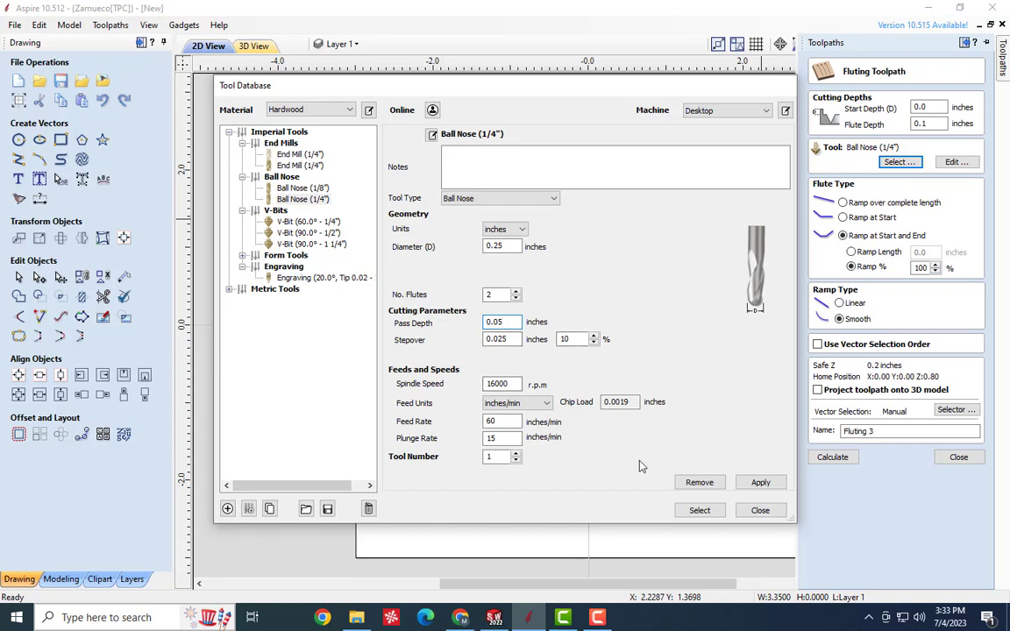
pyautogui.click(698, 511)
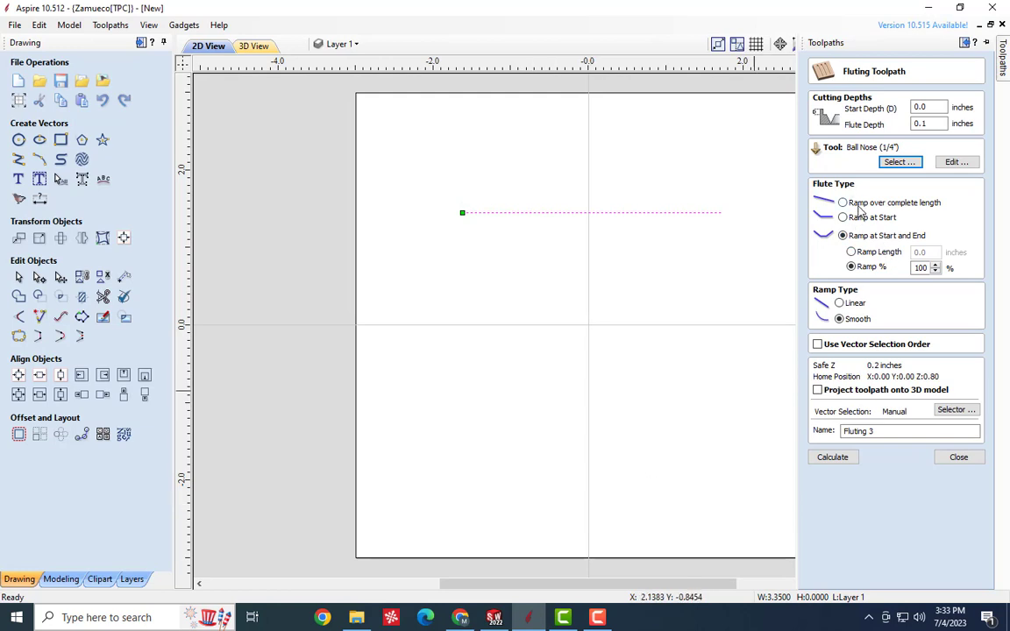
# Set the flute type to Ramp over complete length and calculate the toolpath
pyautogui.click(859, 204)
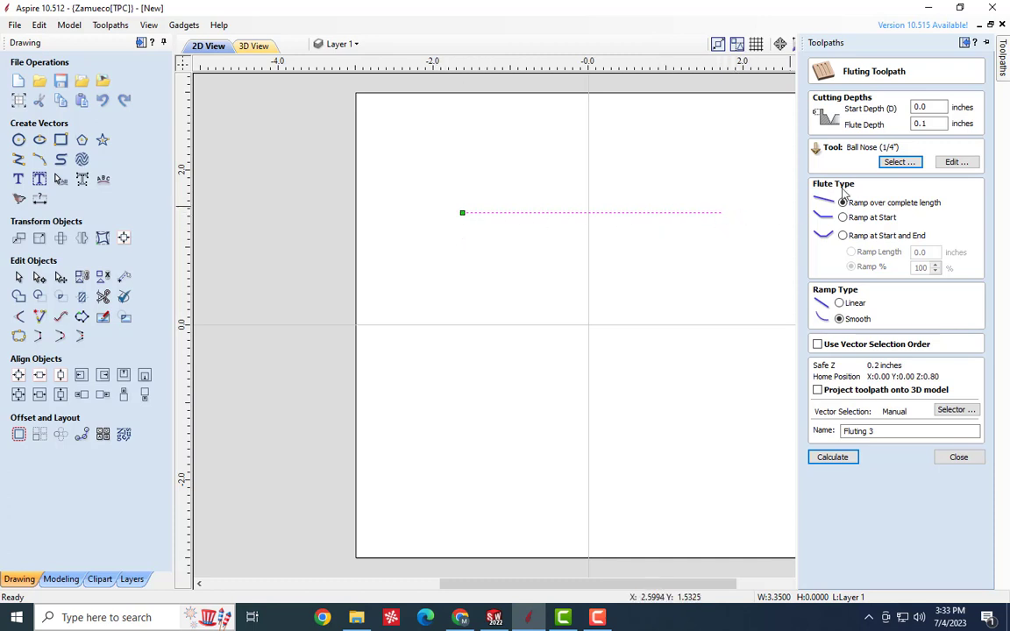
pyautogui.click(825, 459)
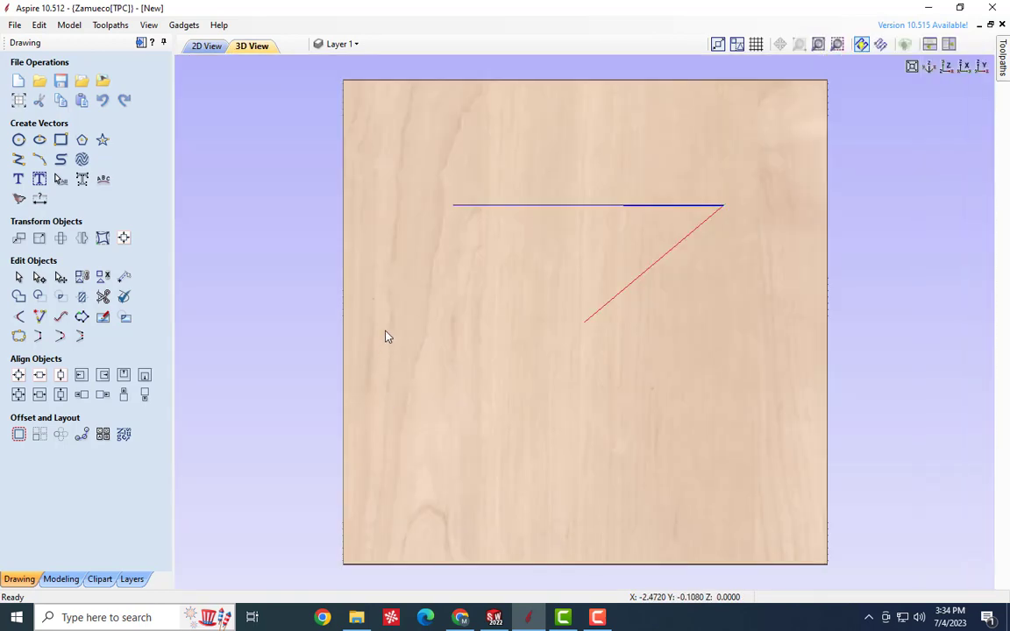
# Inspect the calculated toolpath at an angle in 3D and run the cutting preview of Fluting 3
pyautogui.moveTo(386, 336); pyautogui.dragTo(411, 212)
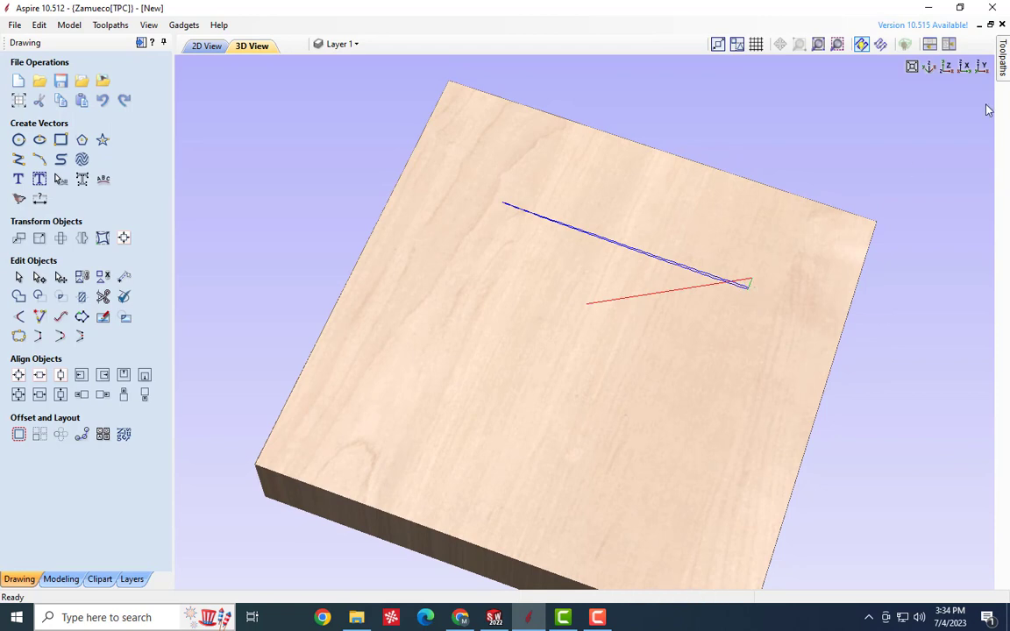
pyautogui.moveTo(1005, 66)
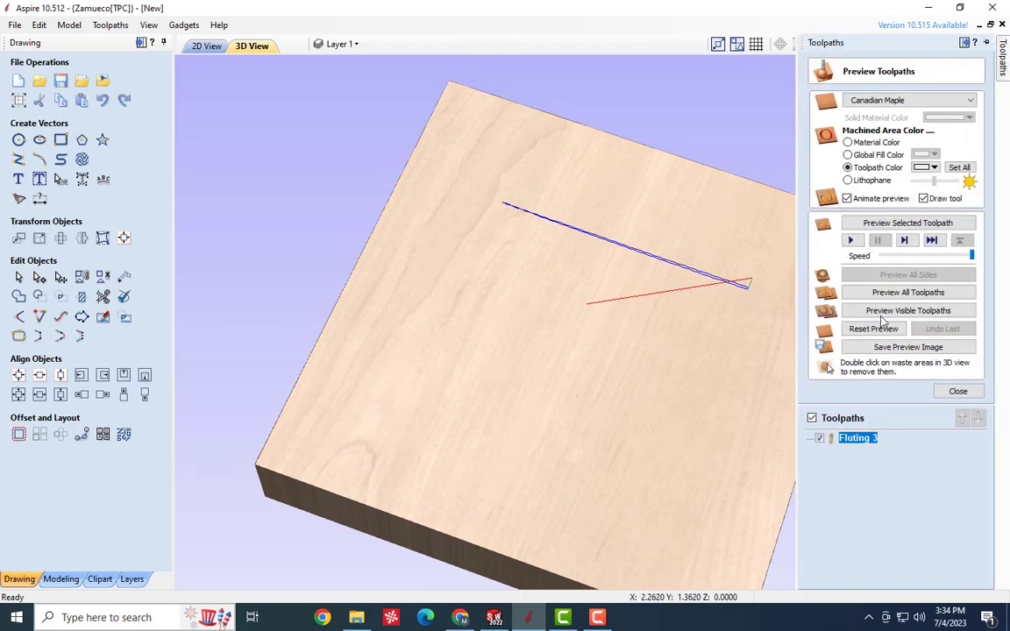
pyautogui.rightClick(855, 442)
pyautogui.click(847, 417)
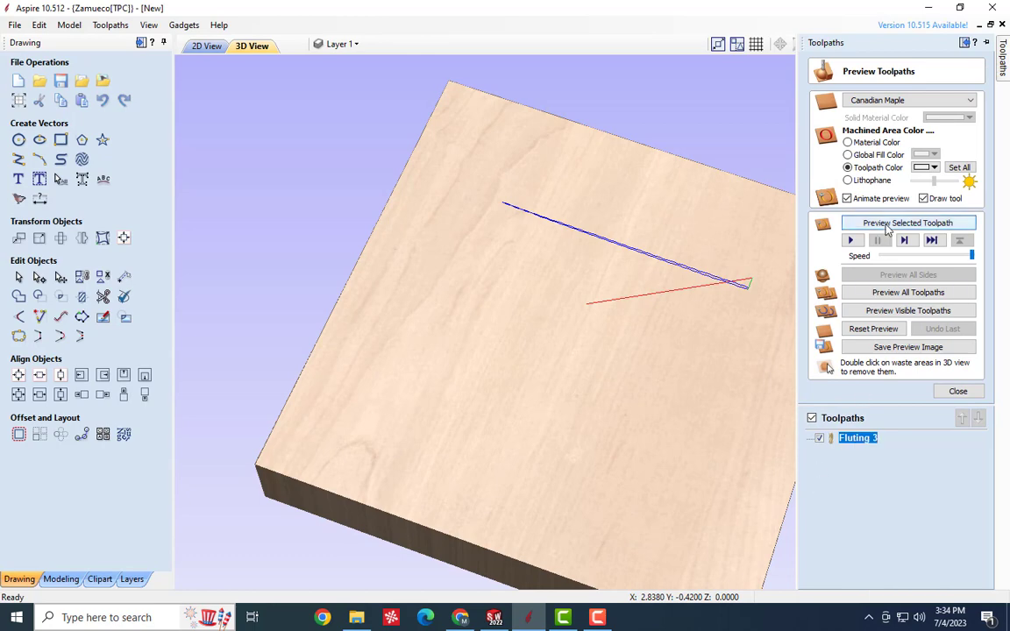
pyautogui.click(887, 224)
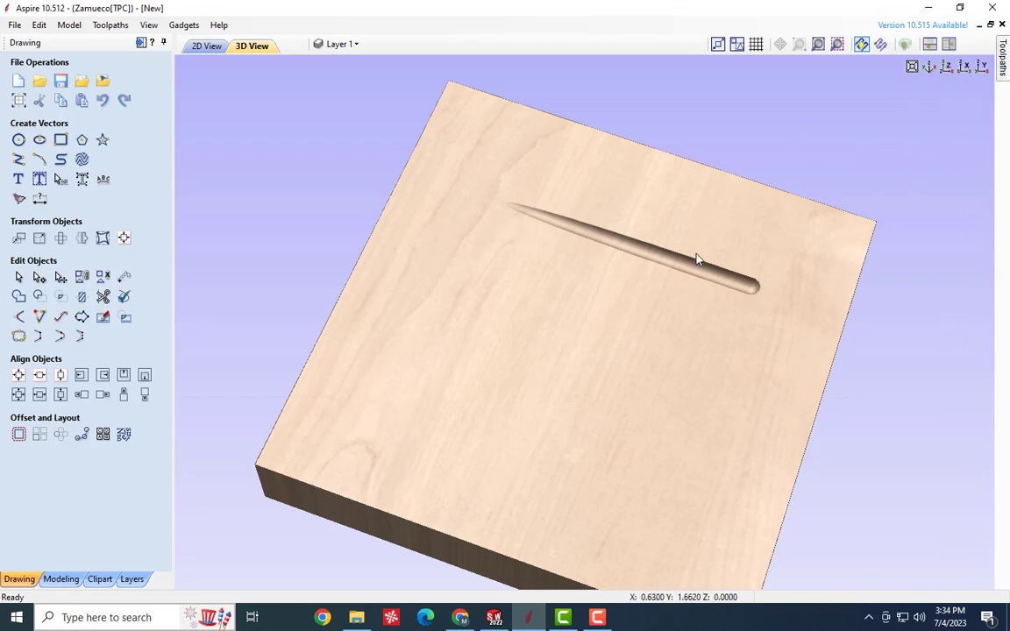
# Reopen the Fluting 3 toolpath for editing and set its ball nose tool's pass depth to 0.1 inches
pyautogui.click(904, 45)
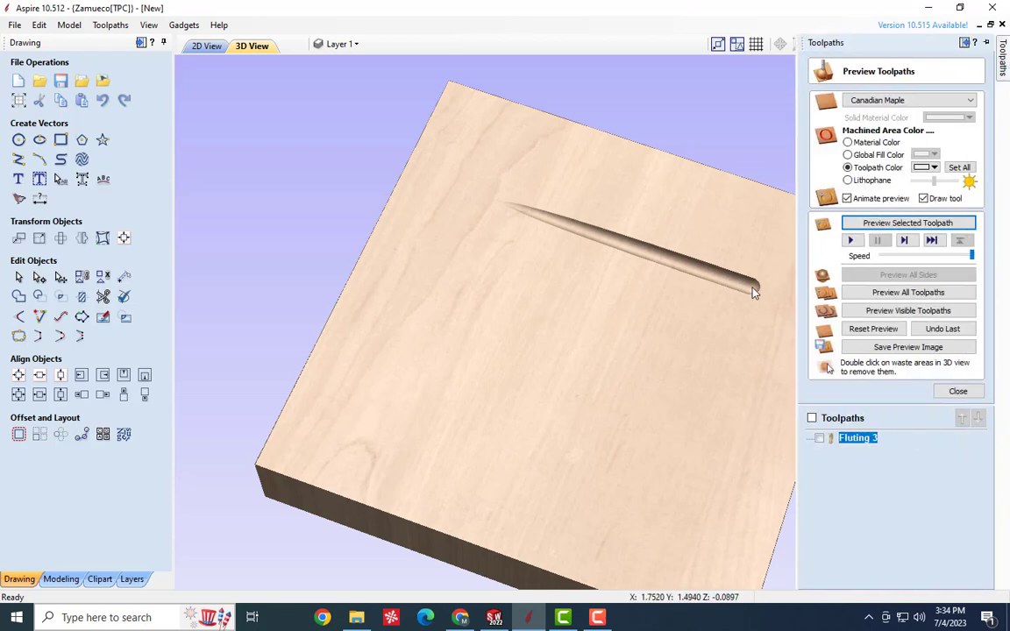
pyautogui.doubleClick(857, 438)
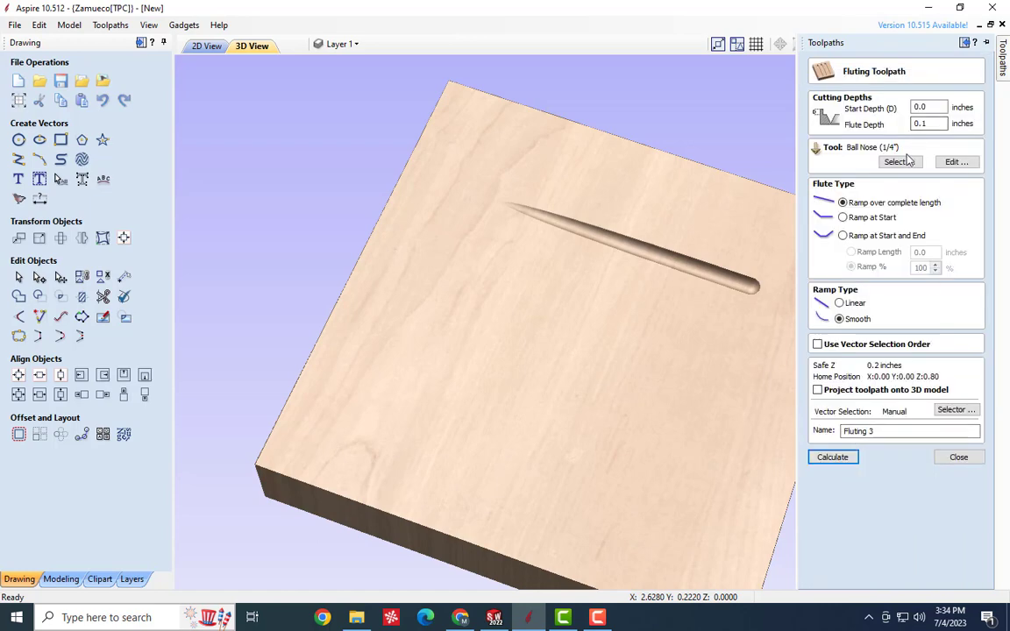
pyautogui.click(898, 161)
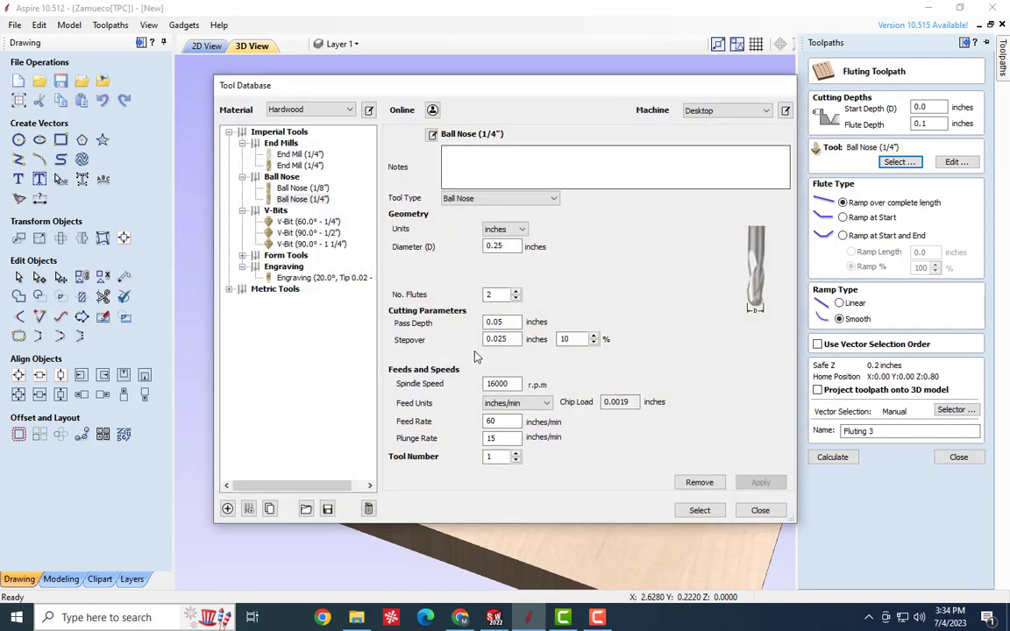
pyautogui.click(512, 323)
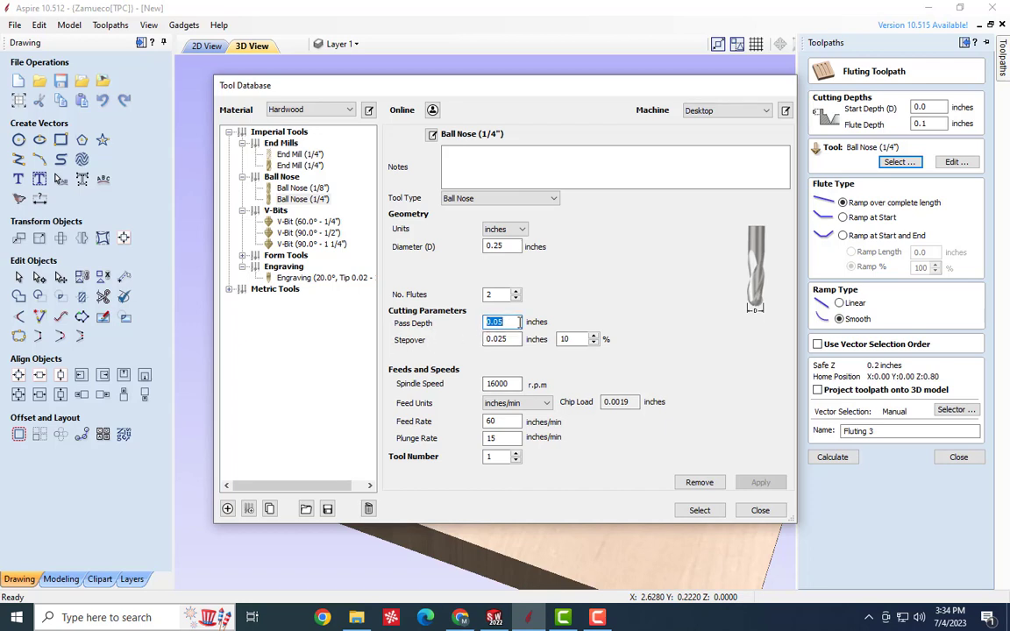
pyautogui.write('1')
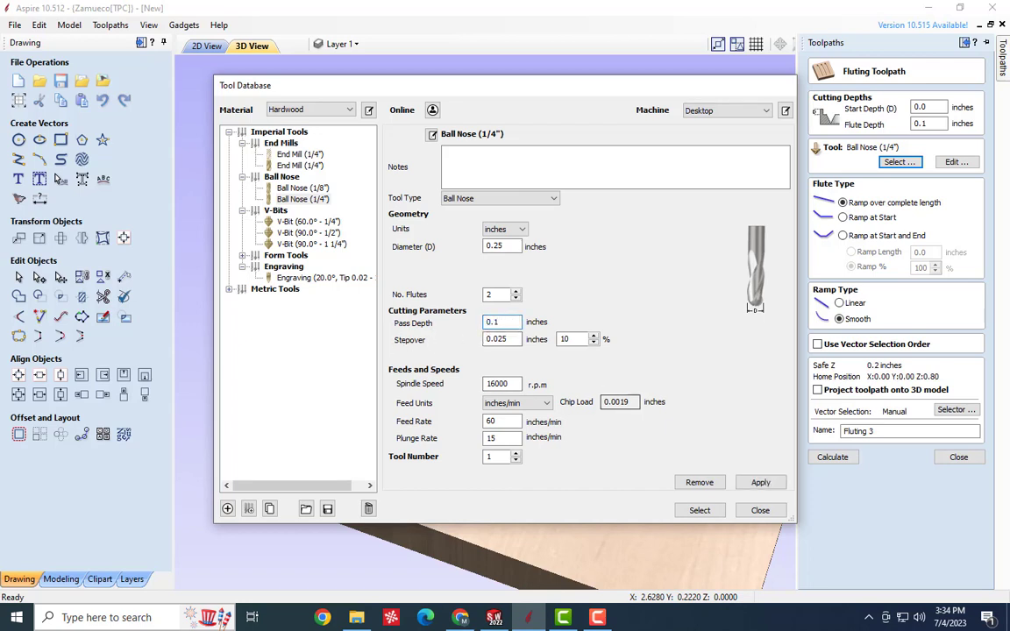
# Exit the messaging program running in the Windows system tray
pyautogui.click(868, 617)
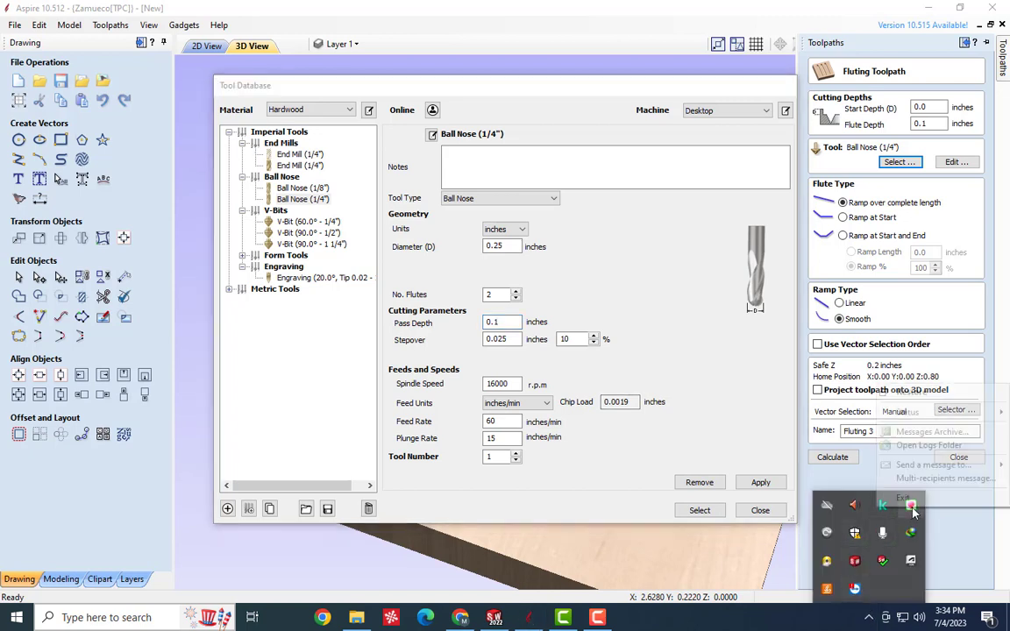
pyautogui.rightClick(854, 589)
pyautogui.click(903, 497)
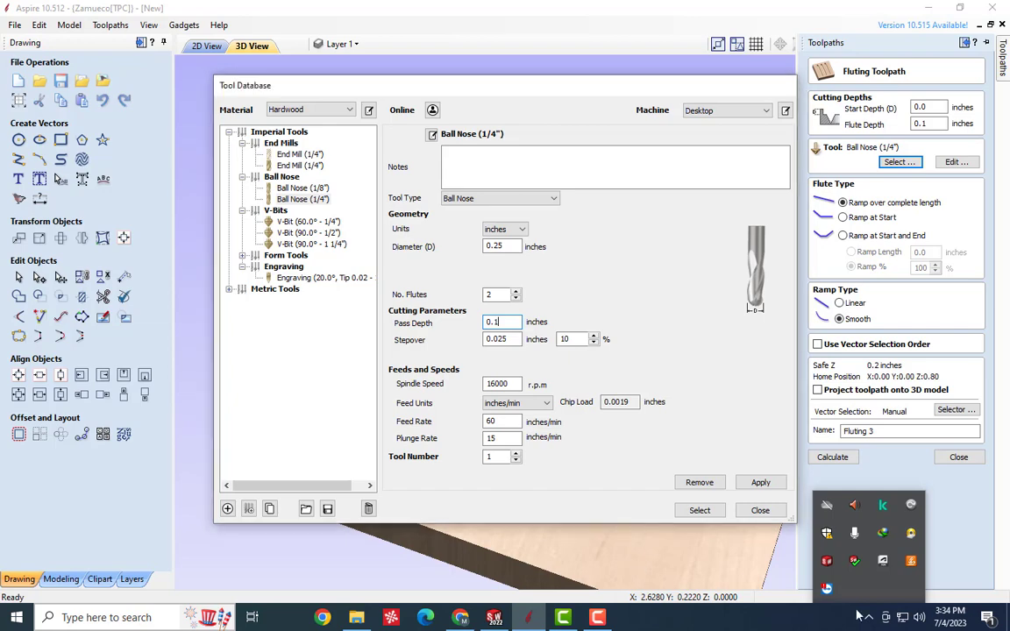
# Accept the edited ball nose tool and recalculate the Fluting 3 toolpath
pyautogui.click(700, 512)
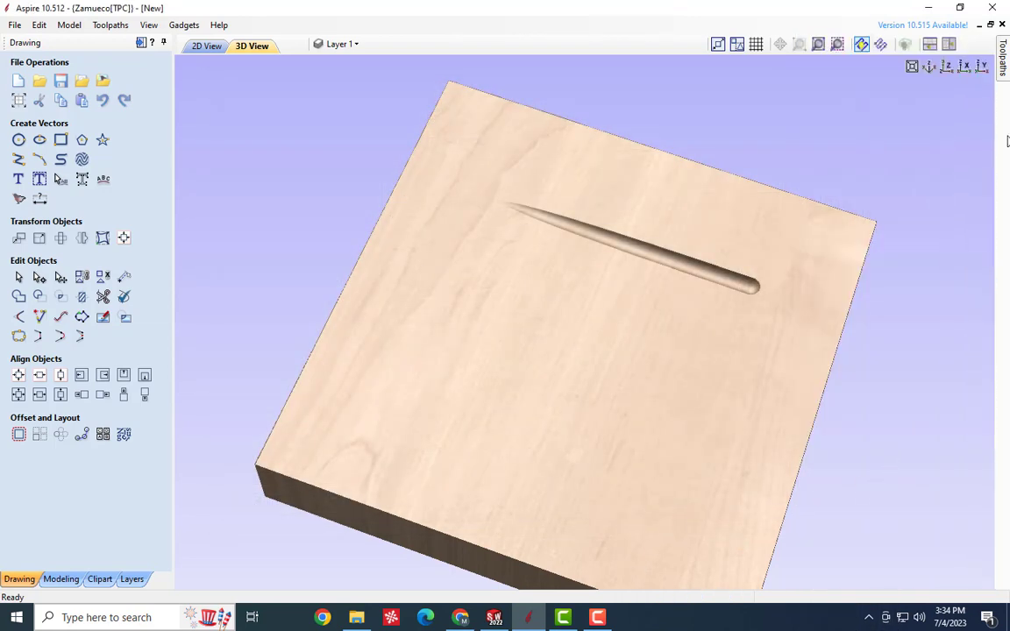
pyautogui.moveTo(1002, 87)
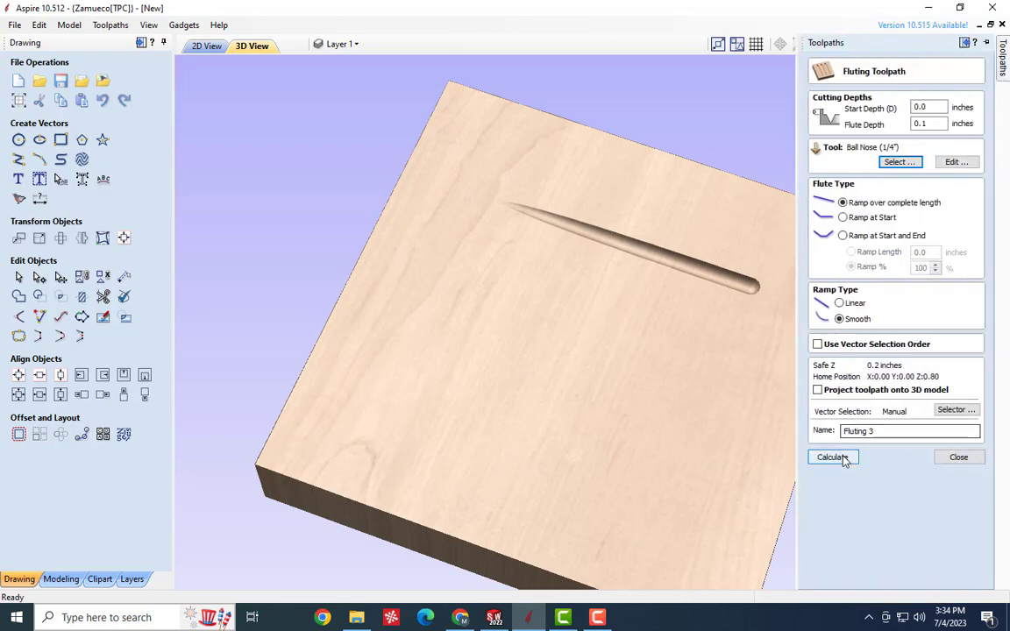
pyautogui.click(832, 457)
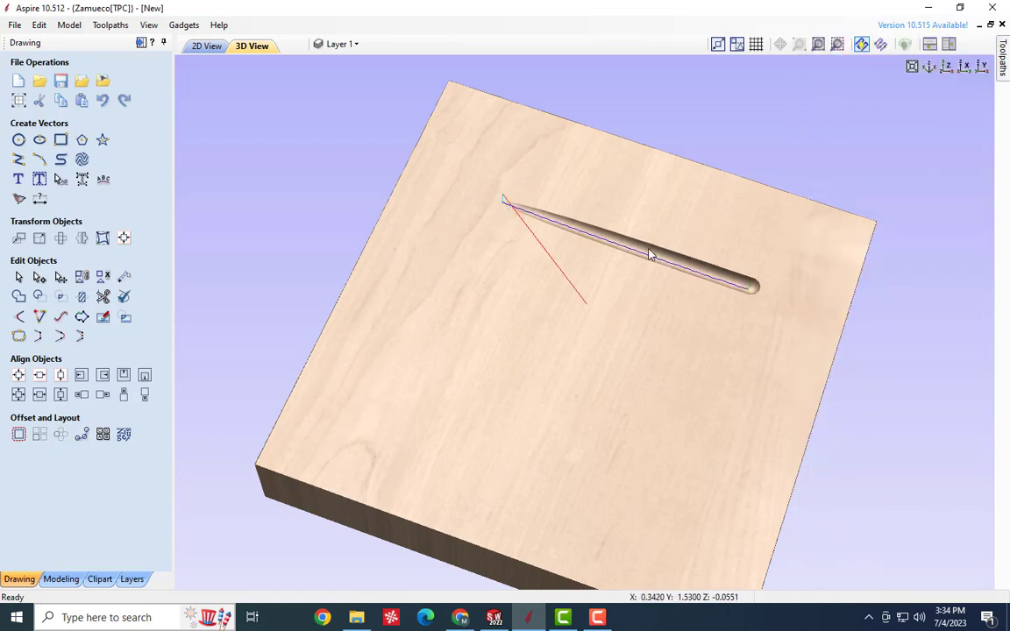
# Reset the material preview and simulate the recalculated Fluting 3 toolpath
pyautogui.moveTo(1002, 63)
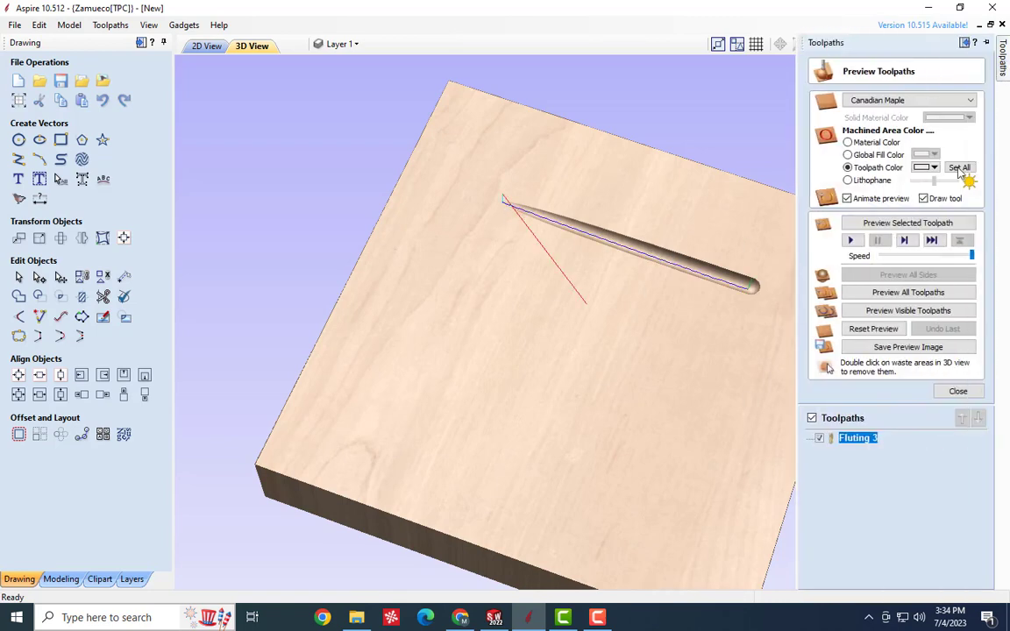
pyautogui.click(867, 329)
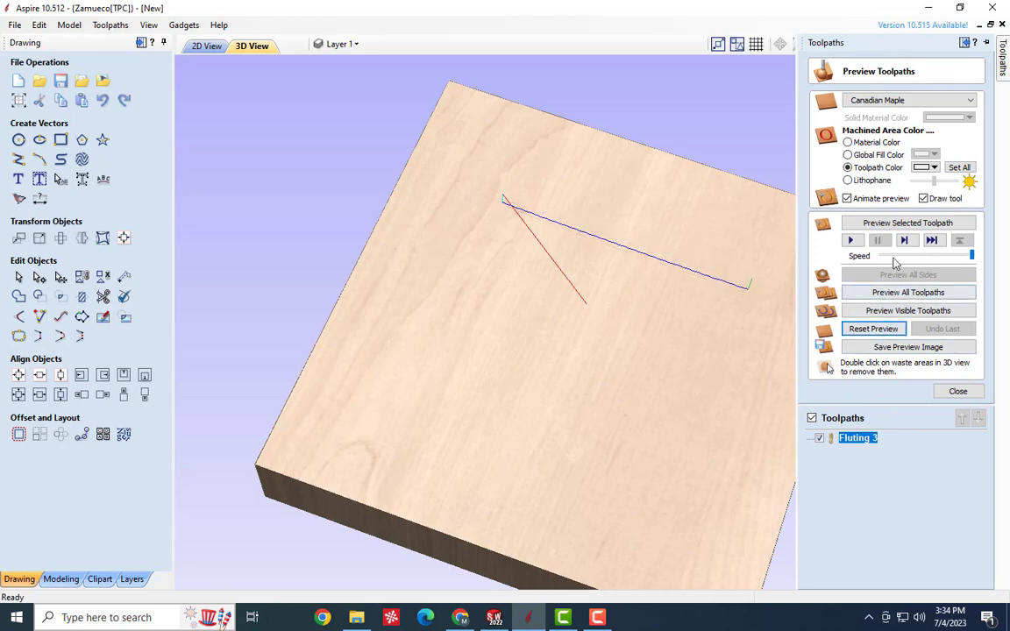
pyautogui.click(868, 223)
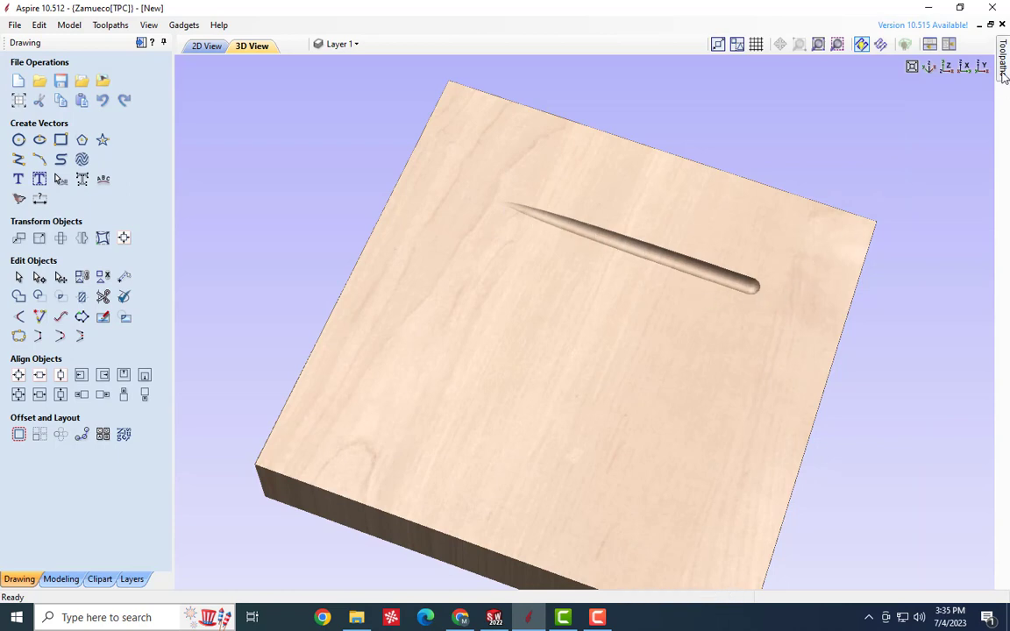
# Change the flute type of Fluting 3 to Ramp at Start and recalculate the toolpath
pyautogui.moveTo(1003, 78)
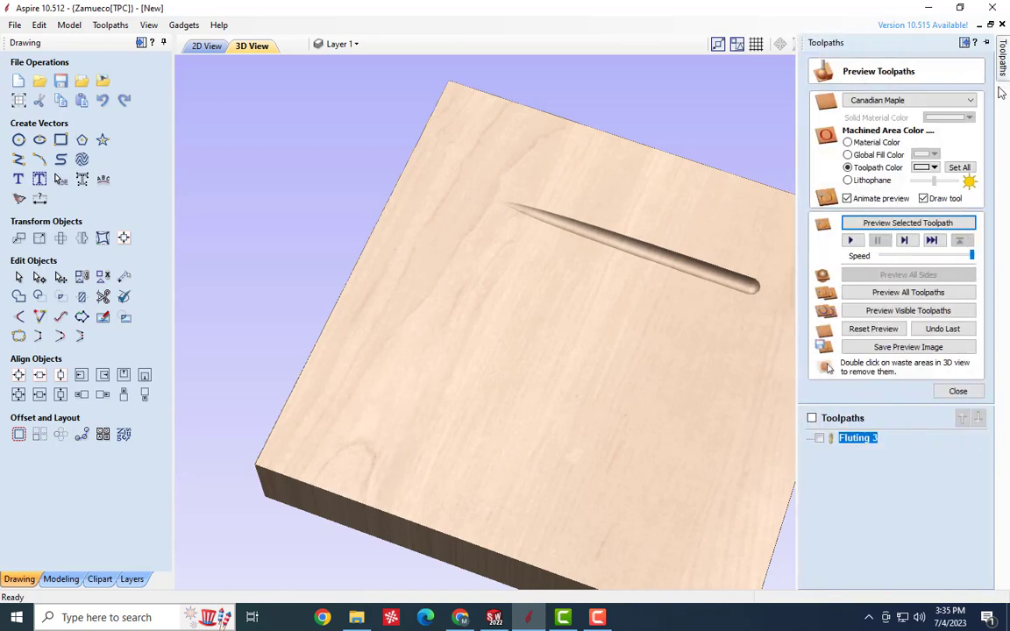
pyautogui.doubleClick(853, 443)
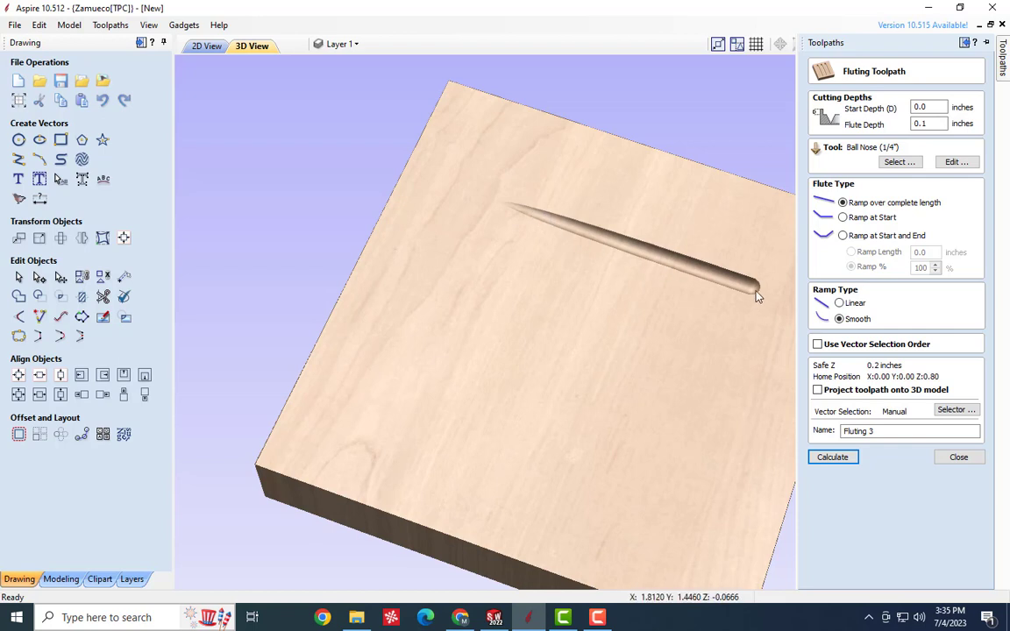
pyautogui.click(846, 221)
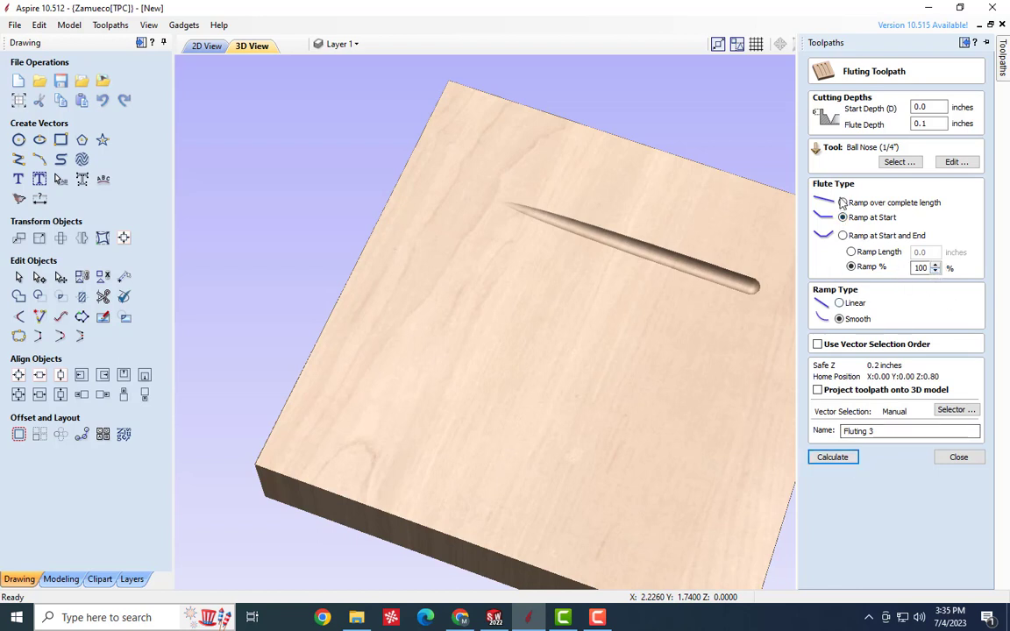
pyautogui.click(832, 457)
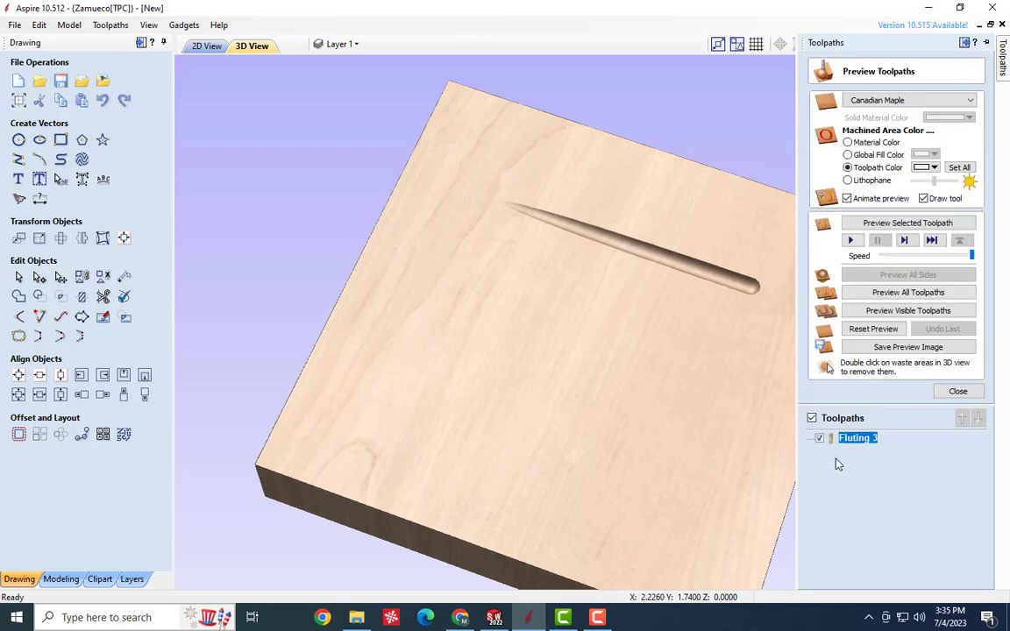
# Reset the material preview and simulate Fluting 3 with its Ramp at Start flute type
pyautogui.click(872, 328)
pyautogui.click(893, 222)
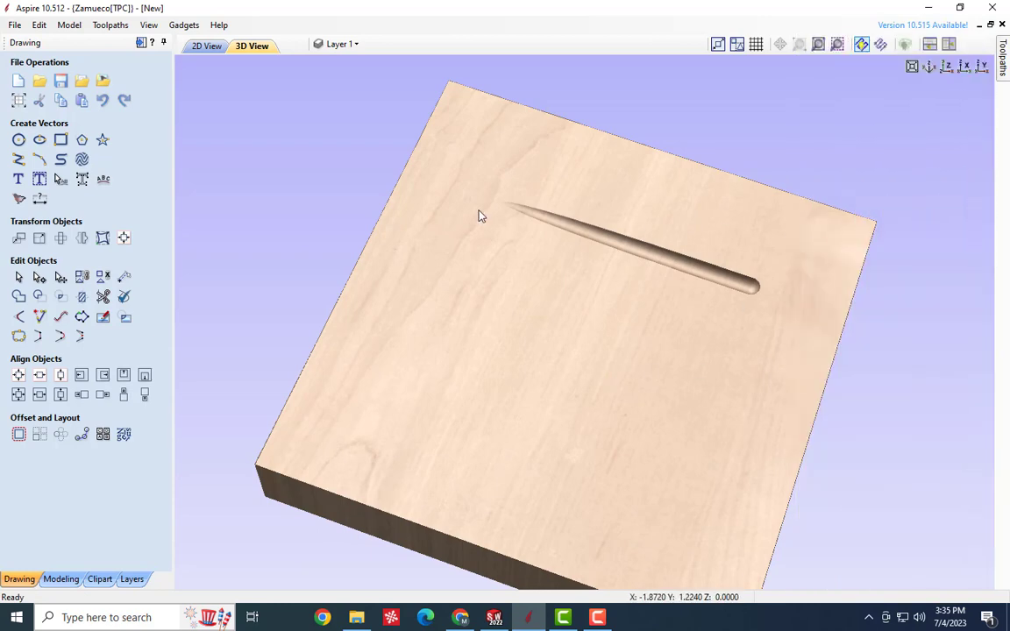
# Set the ramp percentage of Fluting 3 to 30%, keeping Ramp at Start as the flute type, and recalculate the toolpath
pyautogui.moveTo(1001, 94)
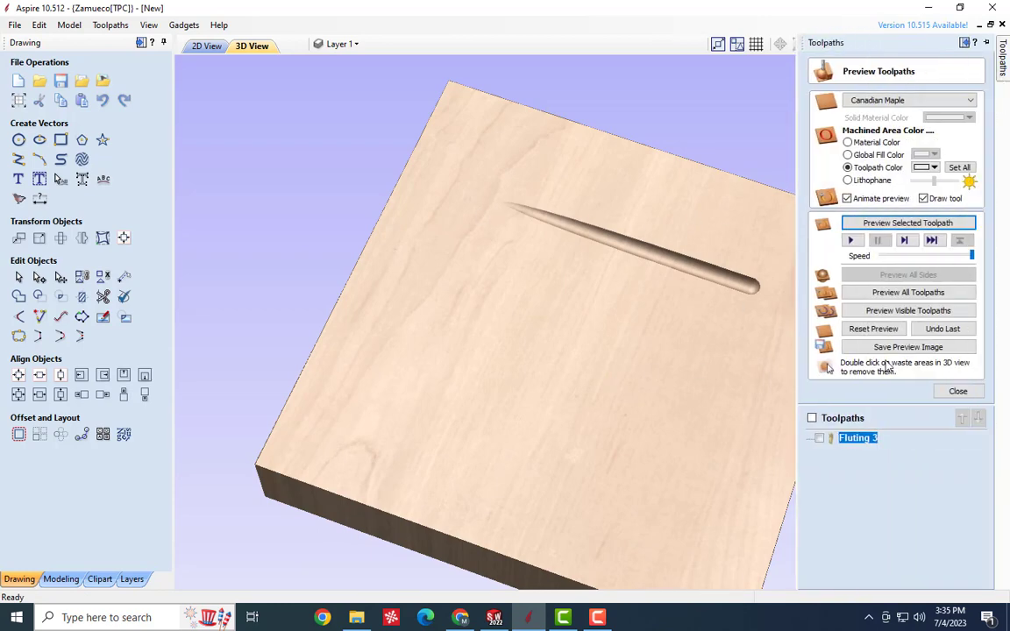
pyautogui.doubleClick(868, 438)
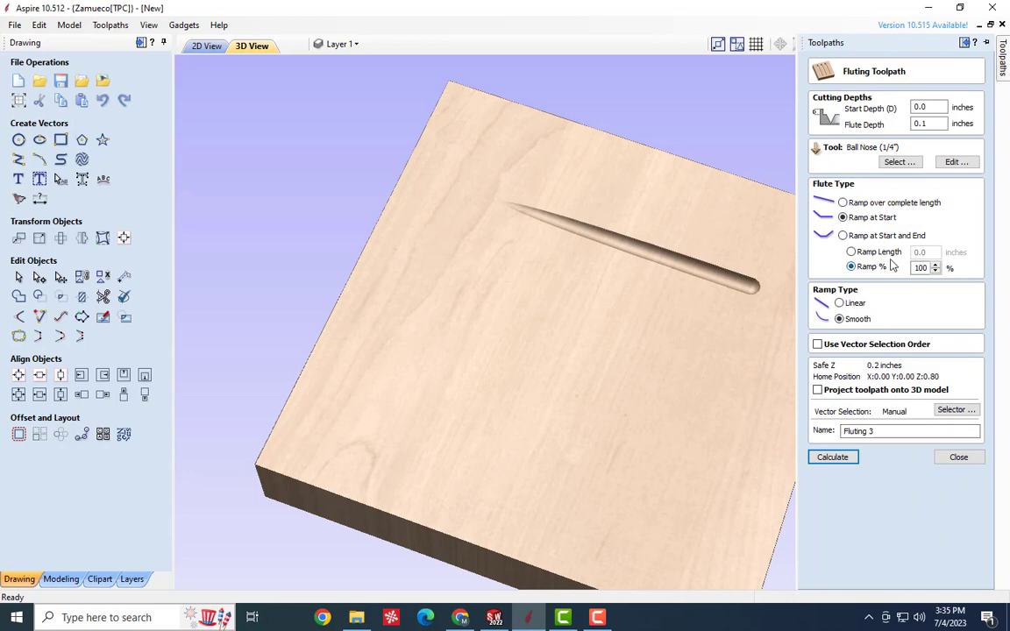
pyautogui.click(863, 239)
pyautogui.click(855, 220)
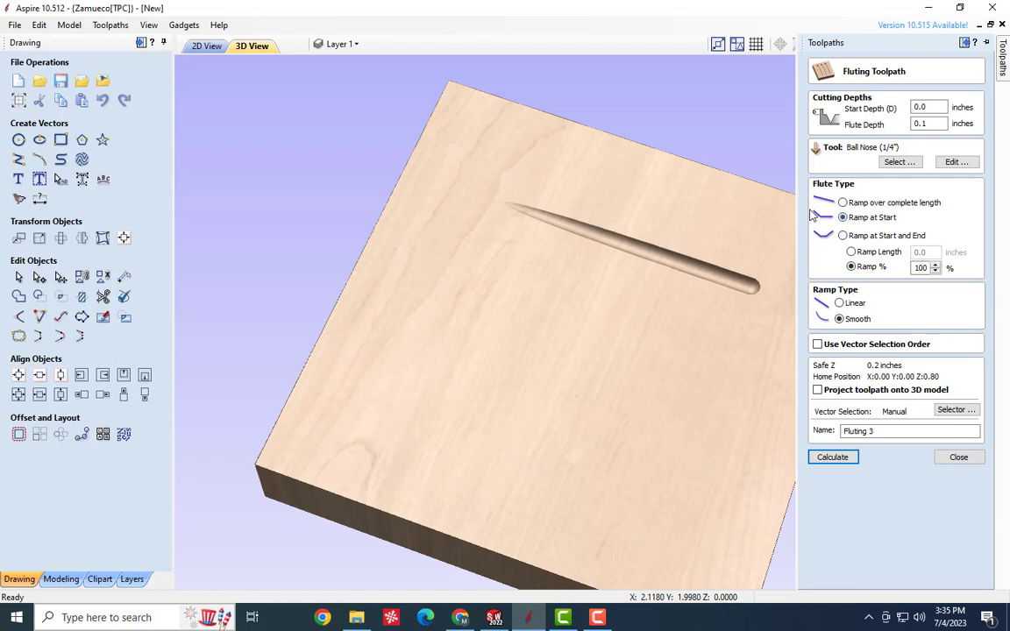
pyautogui.click(935, 271)
pyautogui.doubleClick(925, 267)
pyautogui.click(832, 457)
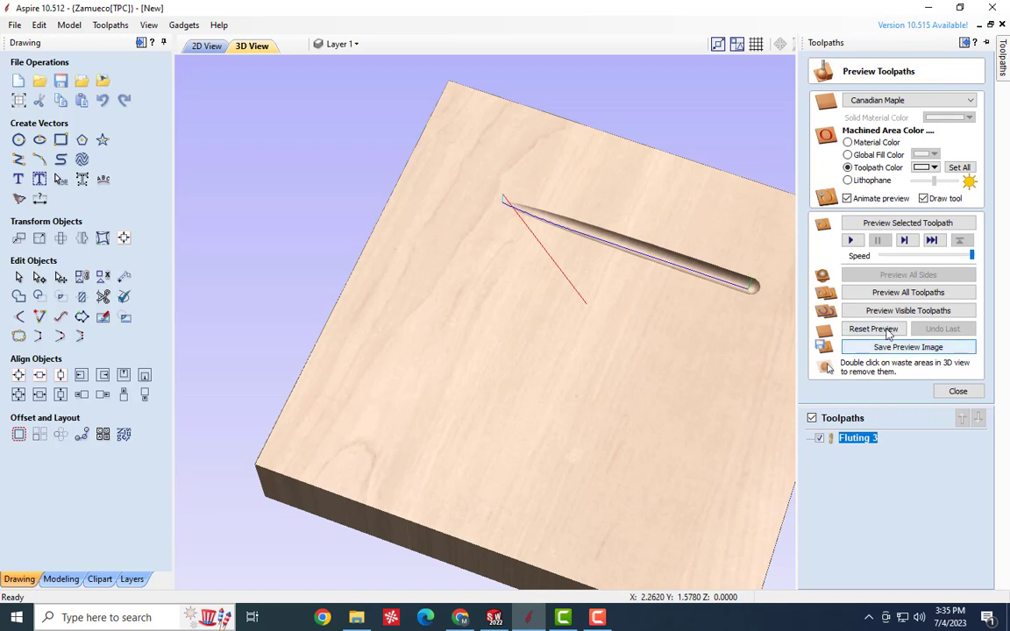
# Clear the previous cut from the material preview and simulate Fluting 3 with the 30% start ramp
pyautogui.click(892, 330)
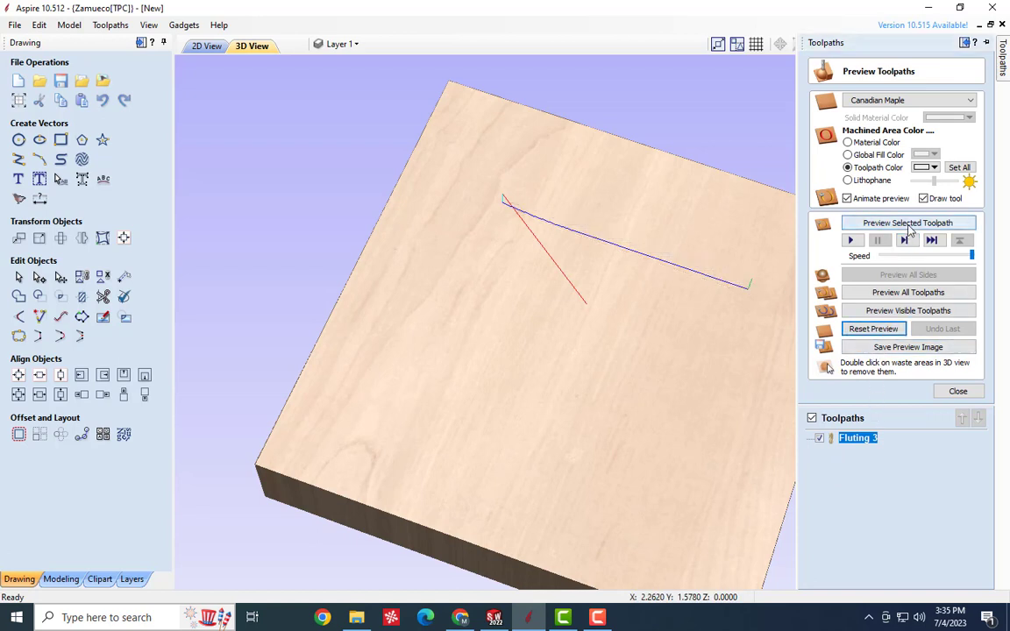
pyautogui.click(908, 224)
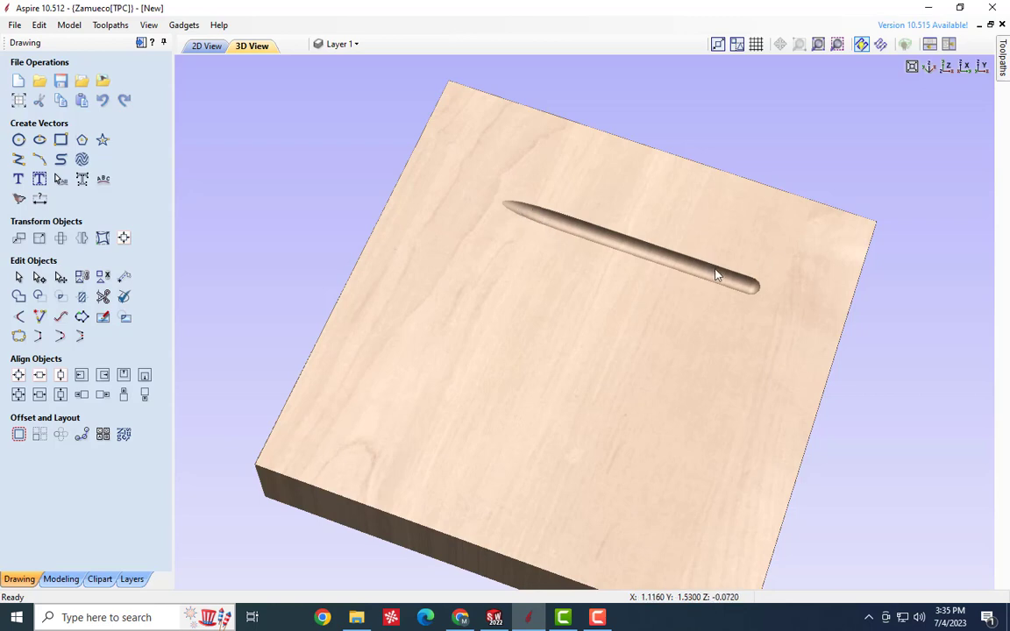
# Change Fluting 3 to Ramp at Start and End with a 100% linear ramp and recalculate the toolpath
pyautogui.moveTo(1004, 68)
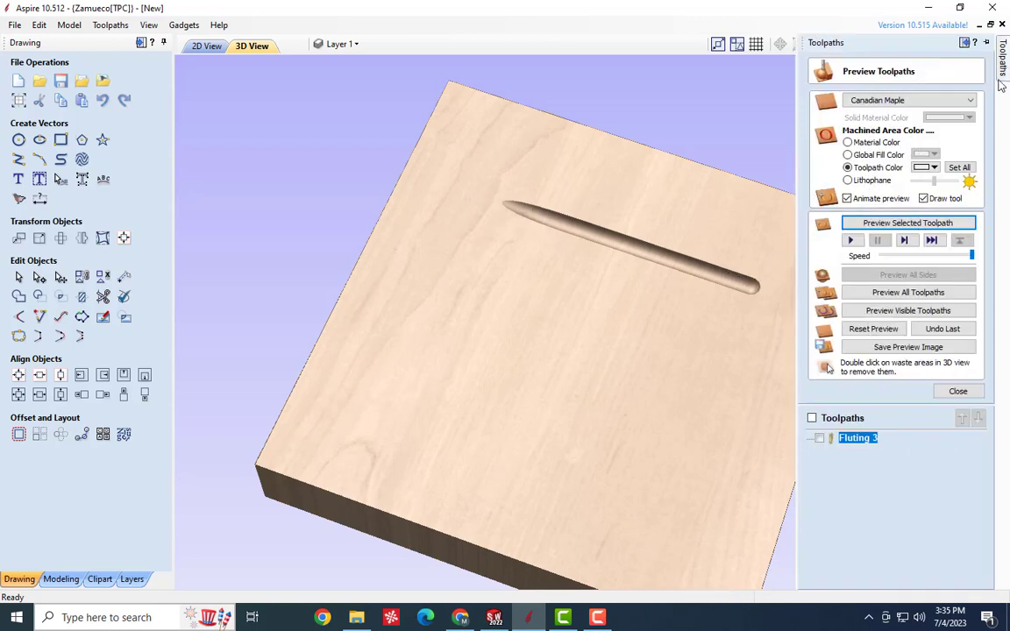
pyautogui.doubleClick(857, 438)
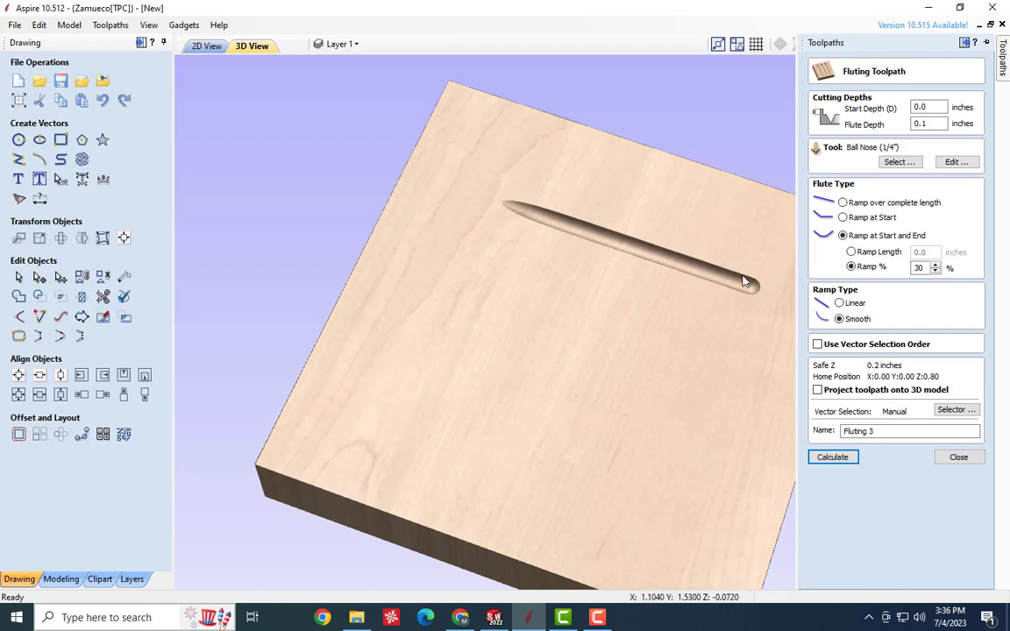
pyautogui.click(849, 305)
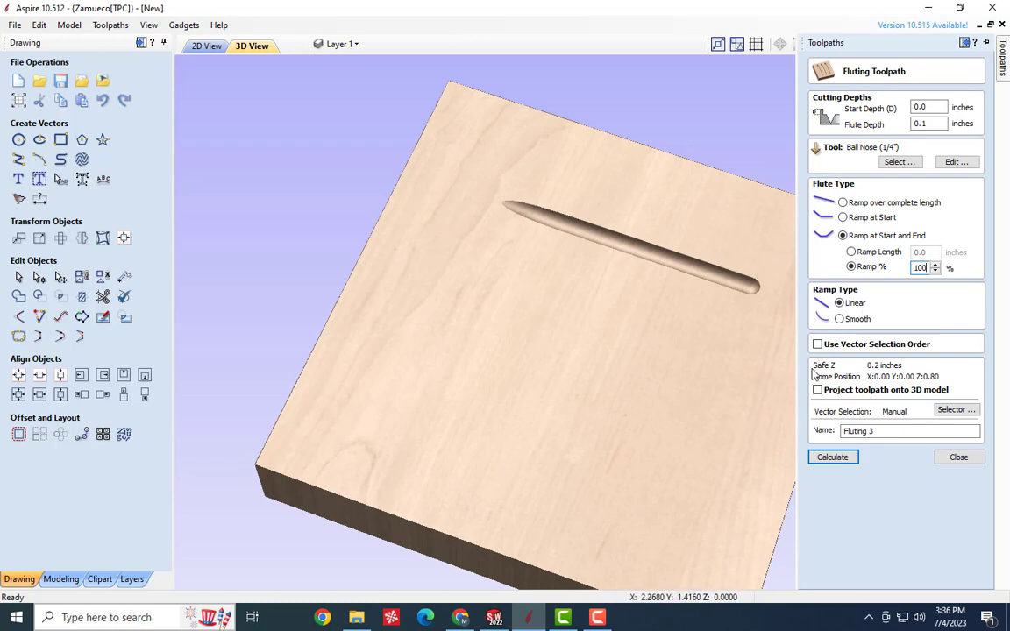
pyautogui.click(832, 457)
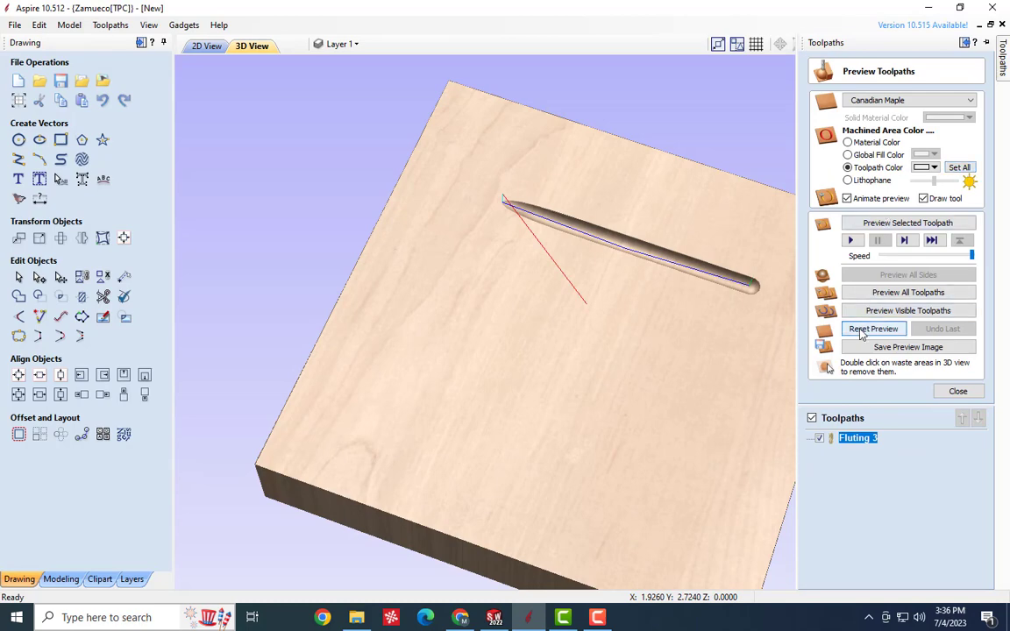
# Reset the material preview, simulate the Ramp at Start and End flute, and inspect its tapered ends
pyautogui.click(861, 330)
pyautogui.click(884, 224)
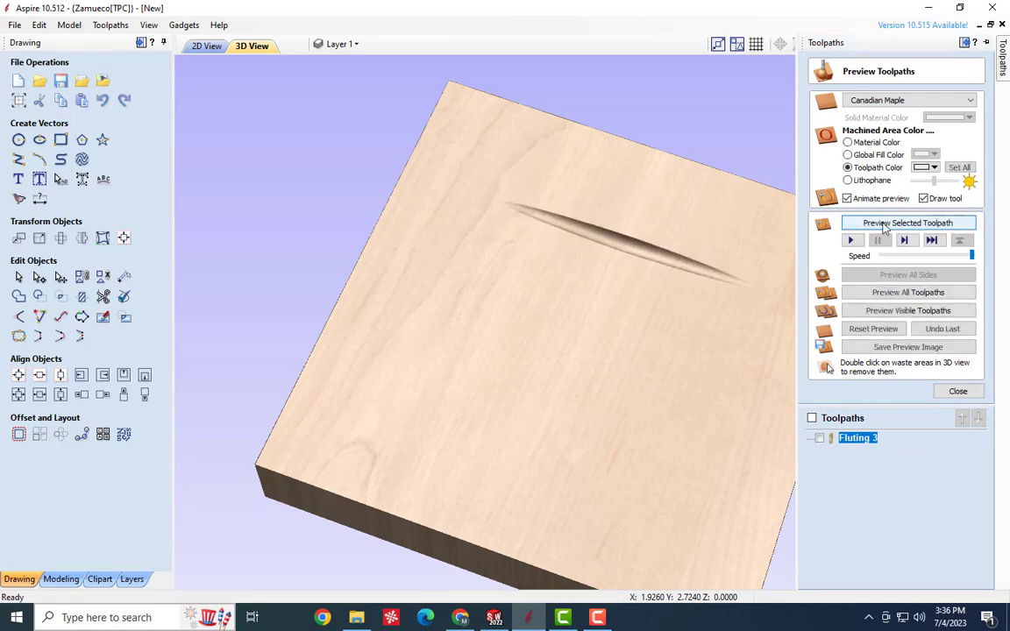
pyautogui.moveTo(657, 268); pyautogui.dragTo(619, 303)
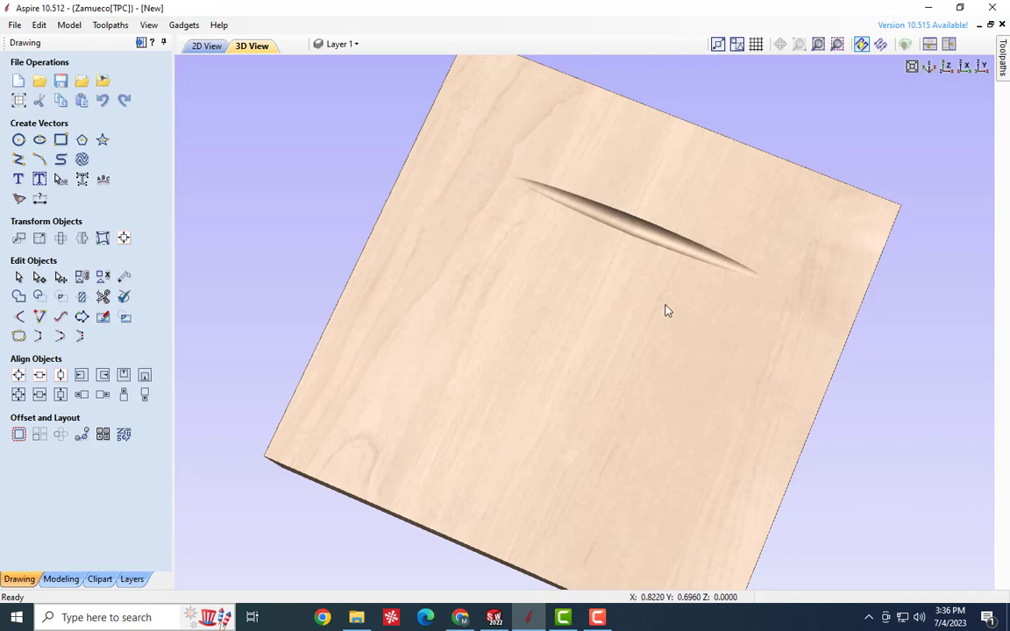
pyautogui.moveTo(665, 309); pyautogui.dragTo(657, 225)
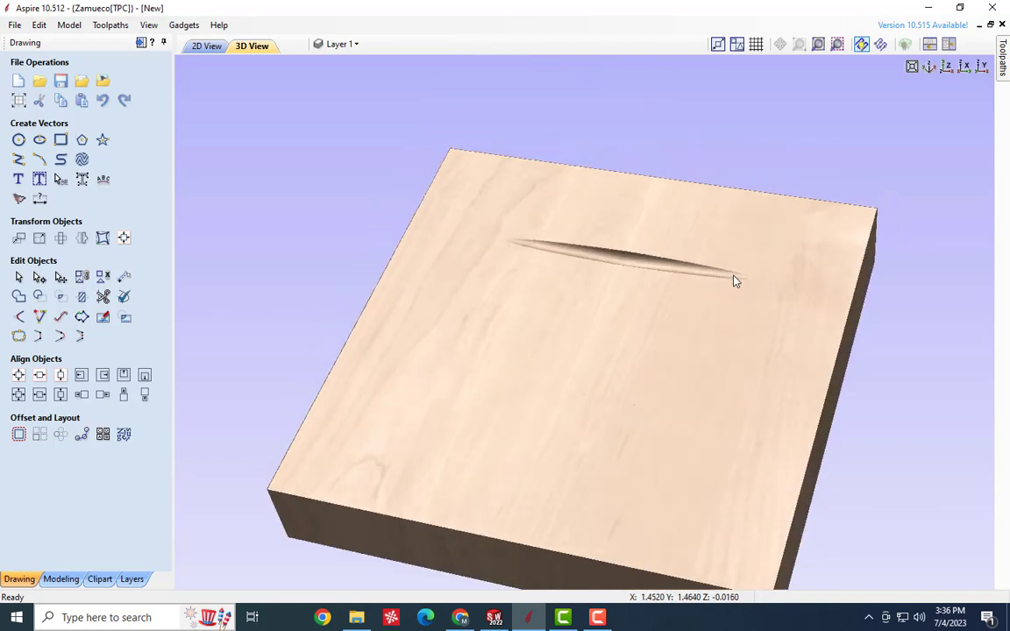
pyautogui.moveTo(679, 283); pyautogui.dragTo(989, 132)
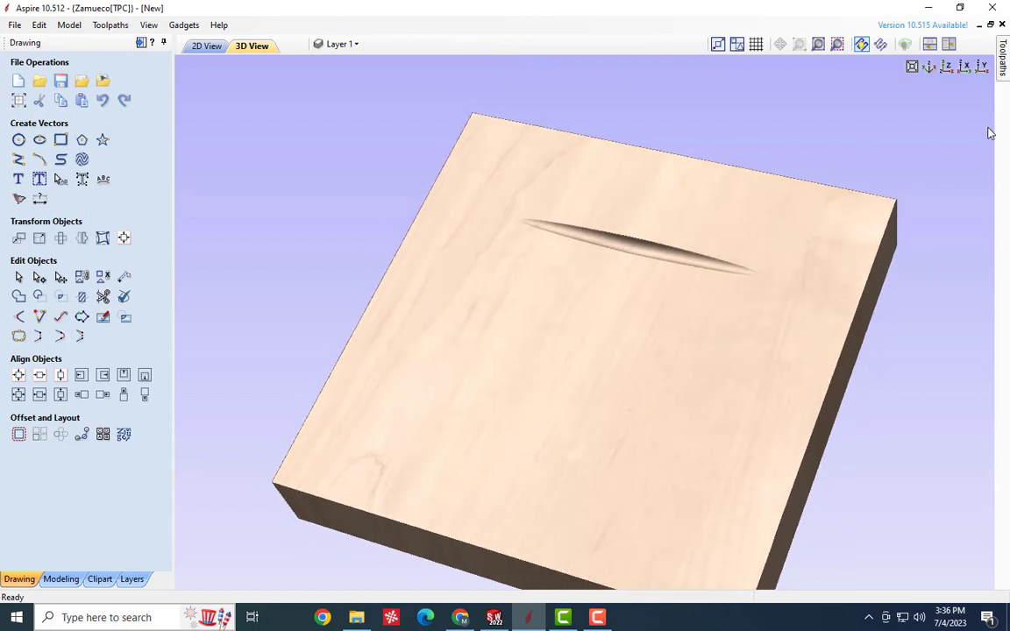
# Switch the Fluting 3 tool to V-Bit (90.0° - 1/2") with a 0.1-inch pass depth and recalculate the toolpath
pyautogui.moveTo(1004, 77)
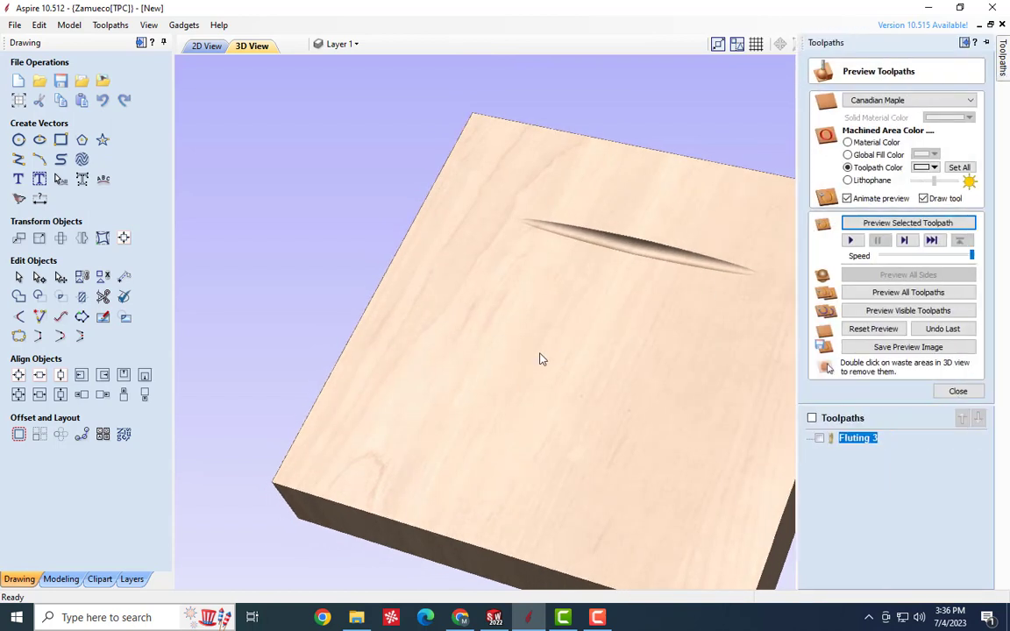
pyautogui.doubleClick(863, 438)
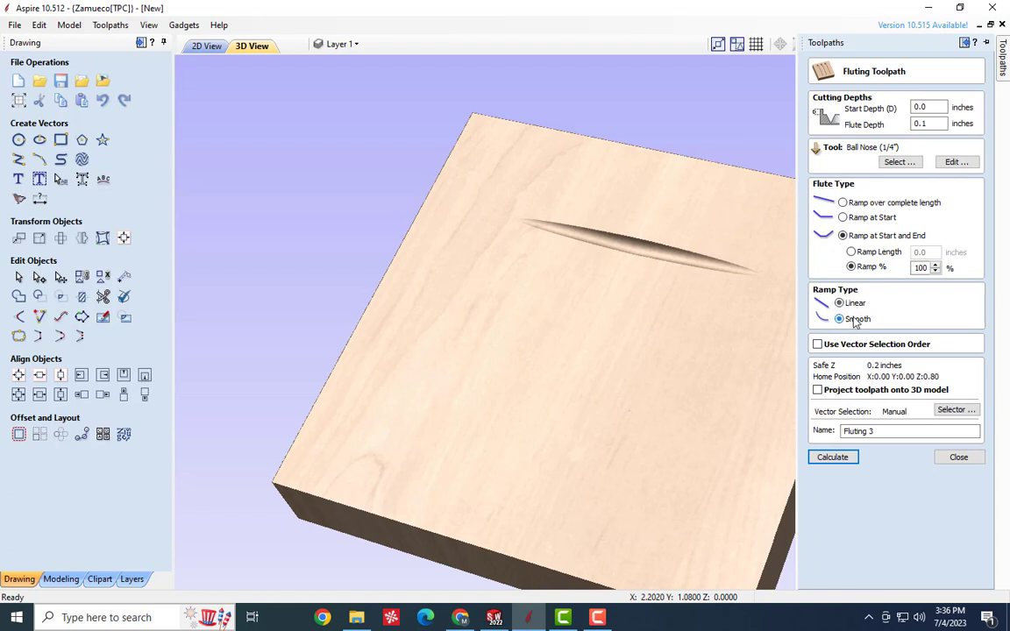
pyautogui.click(854, 320)
pyautogui.click(899, 163)
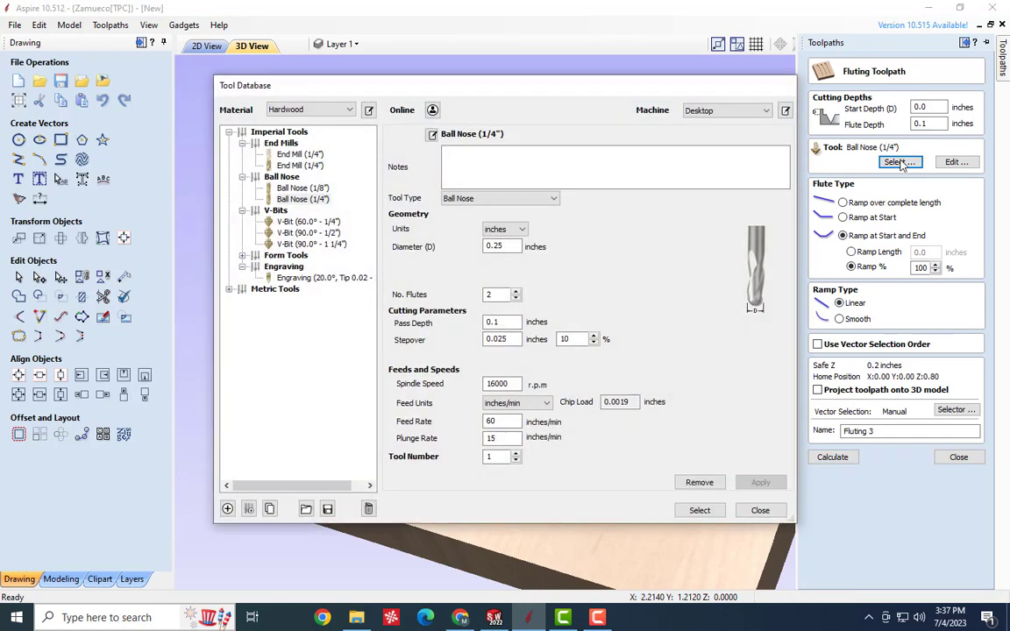
pyautogui.click(312, 233)
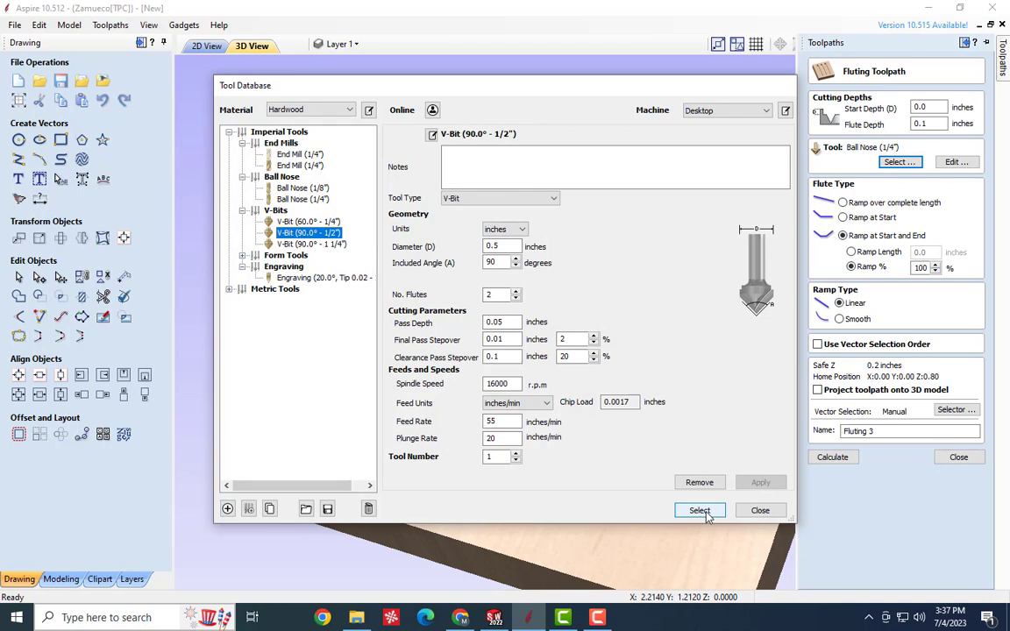
pyautogui.doubleClick(505, 323)
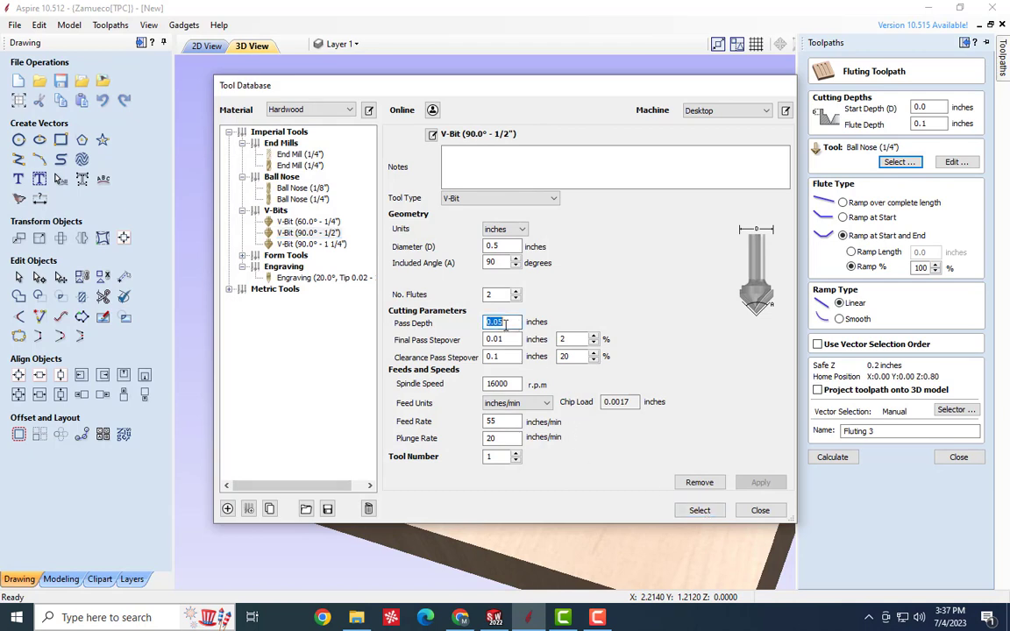
pyautogui.write('0.1')
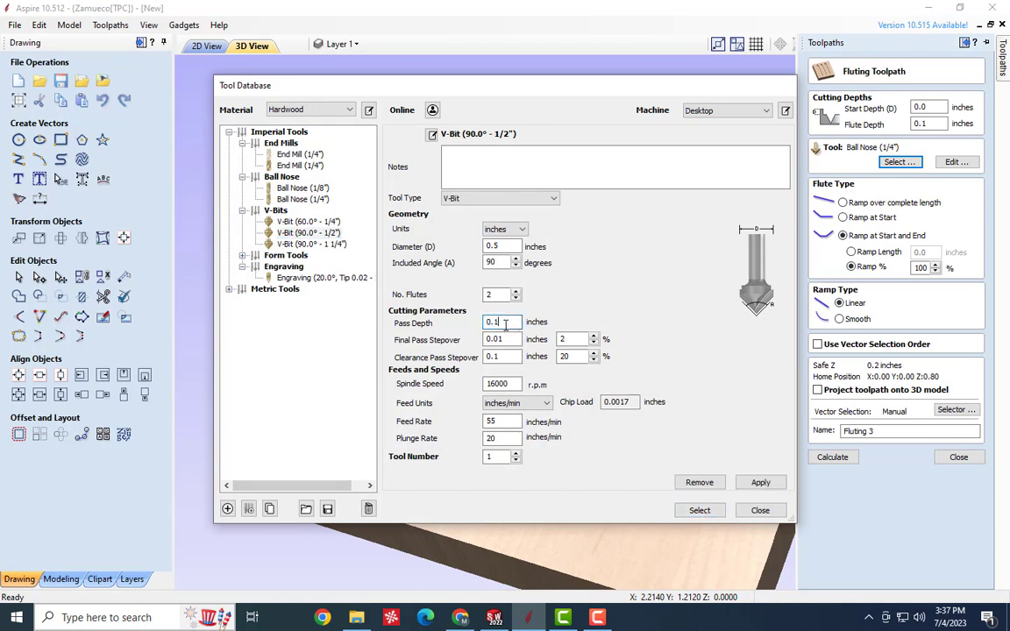
pyautogui.click(700, 511)
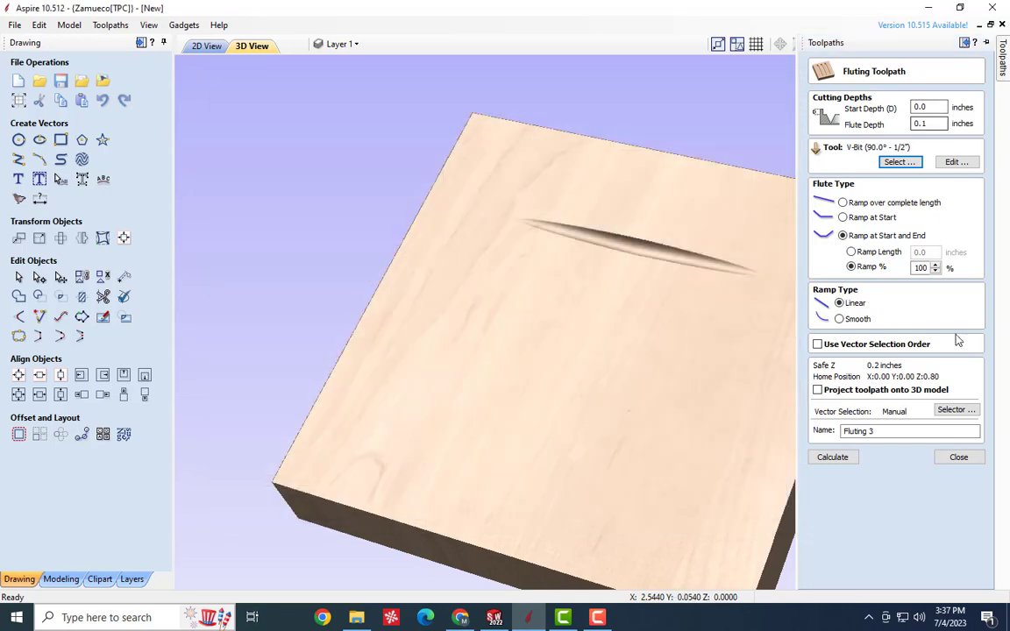
pyautogui.click(833, 456)
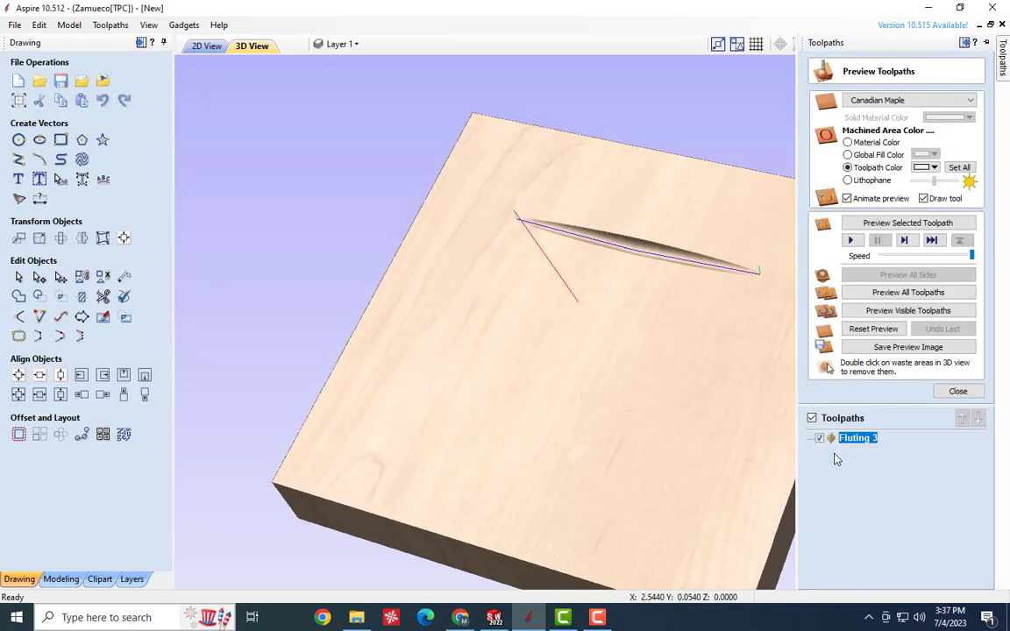
# Reset the material preview, simulate the V-bit version of Fluting 3, and examine the flute up close
pyautogui.click(866, 329)
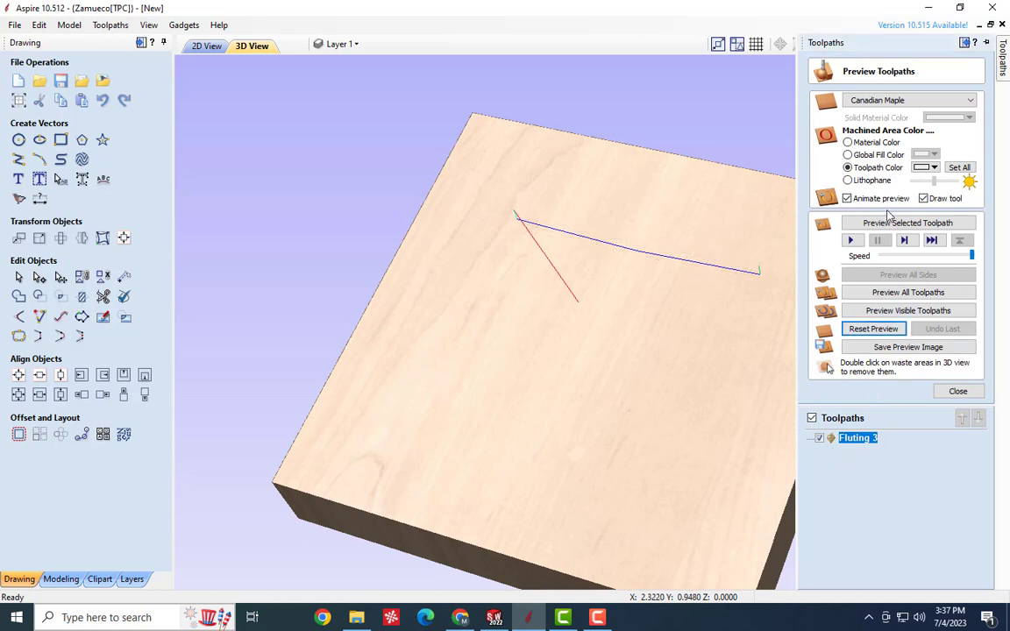
pyautogui.click(879, 226)
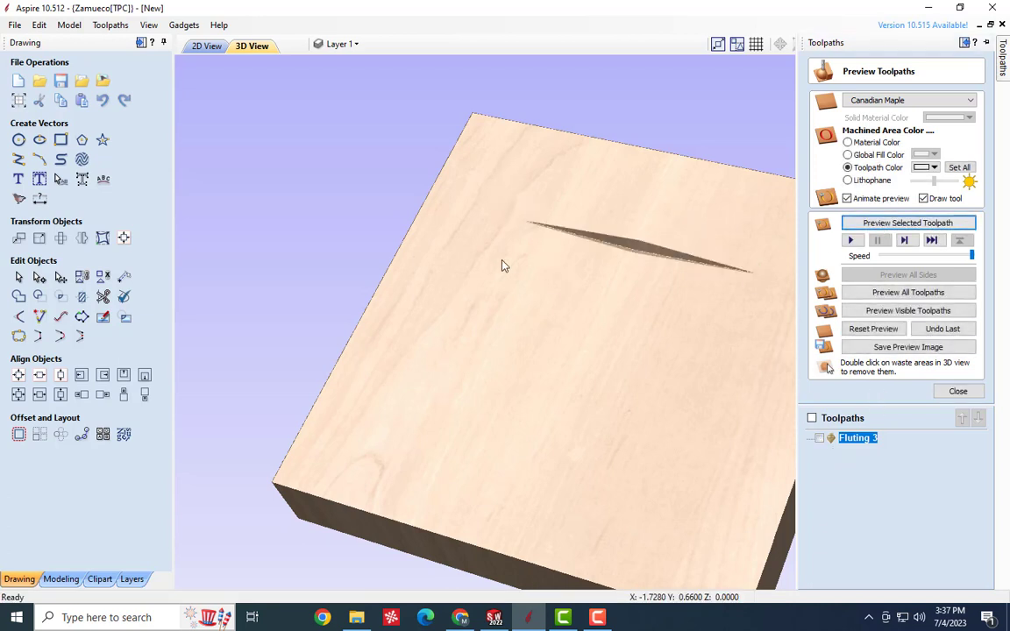
pyautogui.moveTo(541, 313); pyautogui.dragTo(632, 219)
pyautogui.scroll(5, 680, 147)
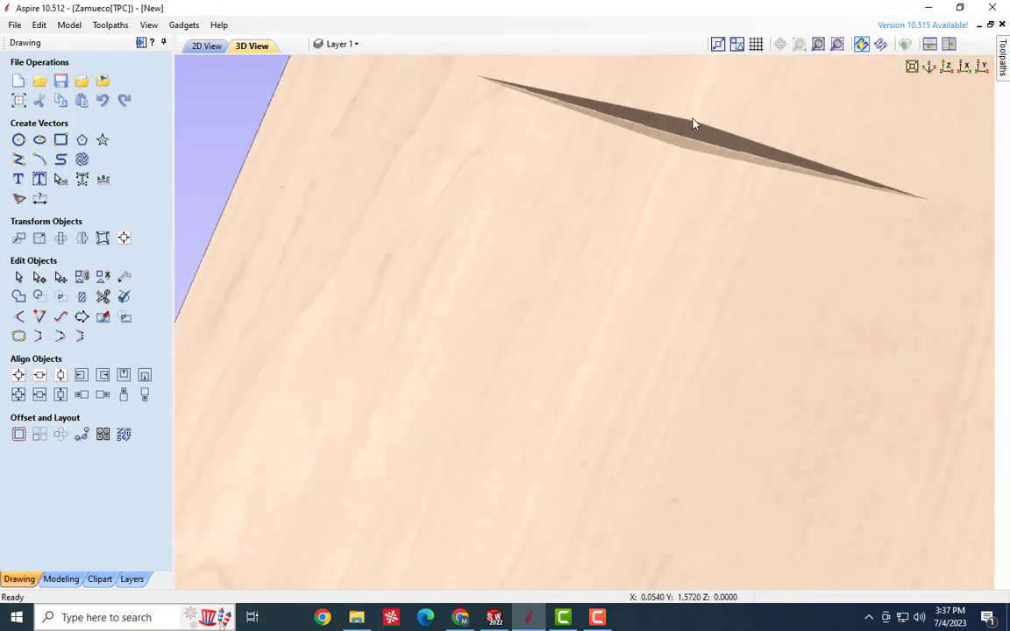
pyautogui.scroll(-5, 587, 280)
pyautogui.moveTo(575, 279); pyautogui.dragTo(581, 249)
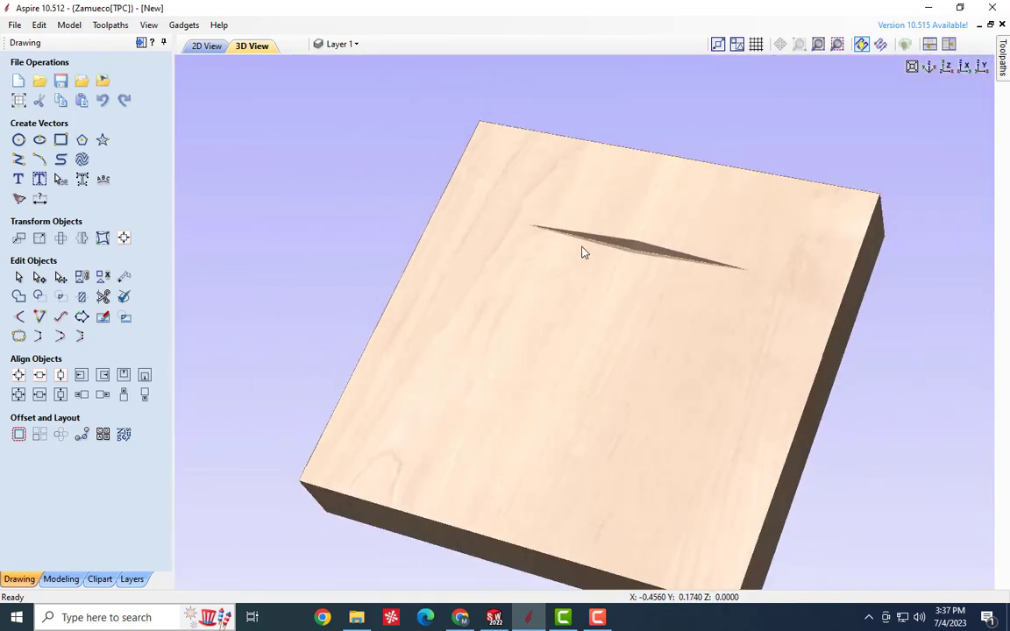
# Change the ramp type of Fluting 3 to Smooth and recalculate the V-bit toolpath
pyautogui.moveTo(1003, 66)
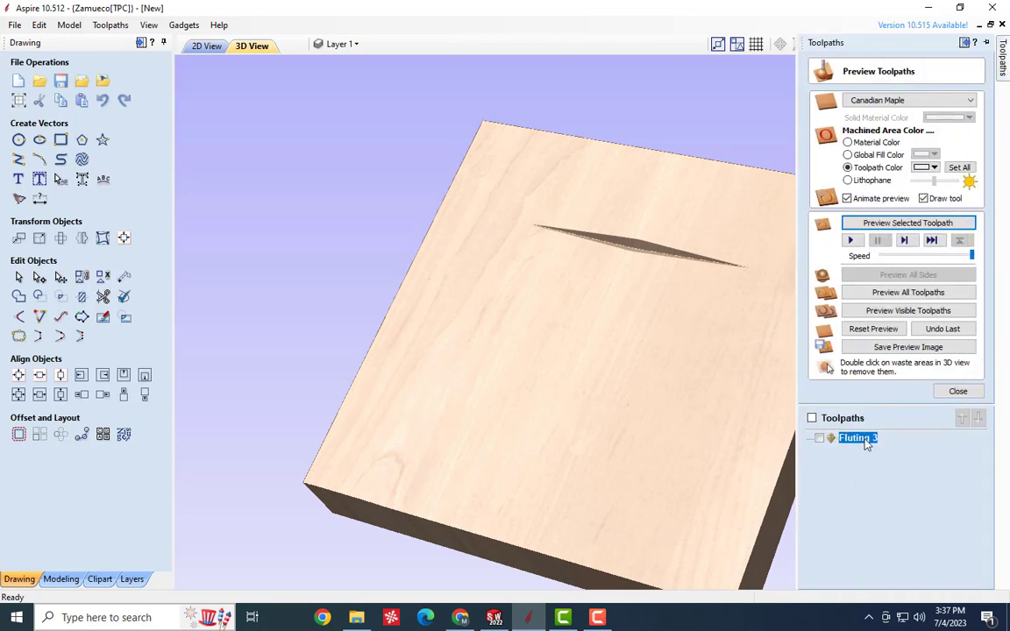
pyautogui.doubleClick(857, 438)
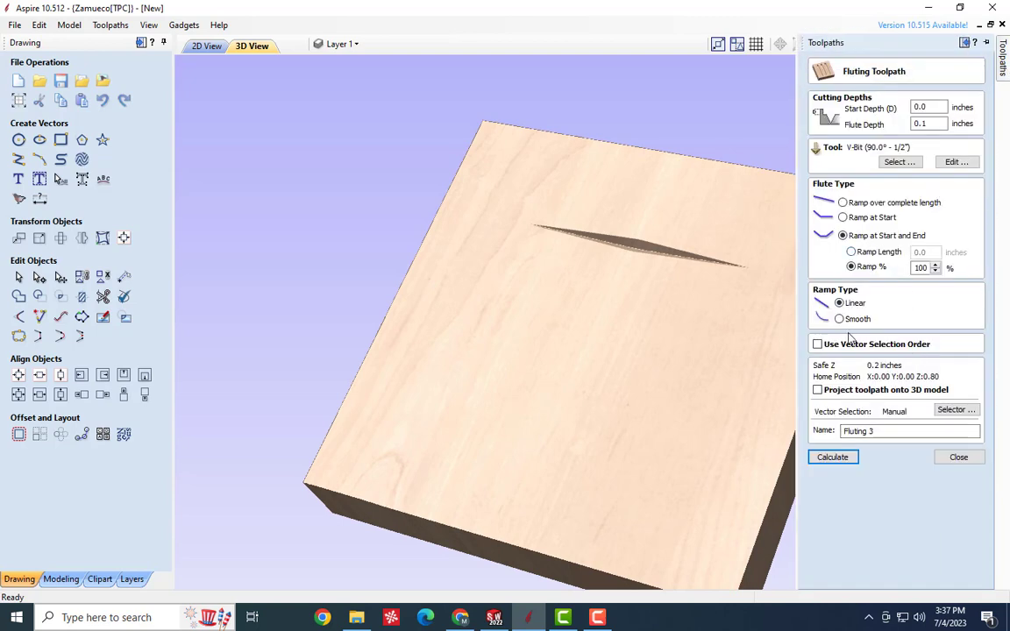
pyautogui.click(843, 319)
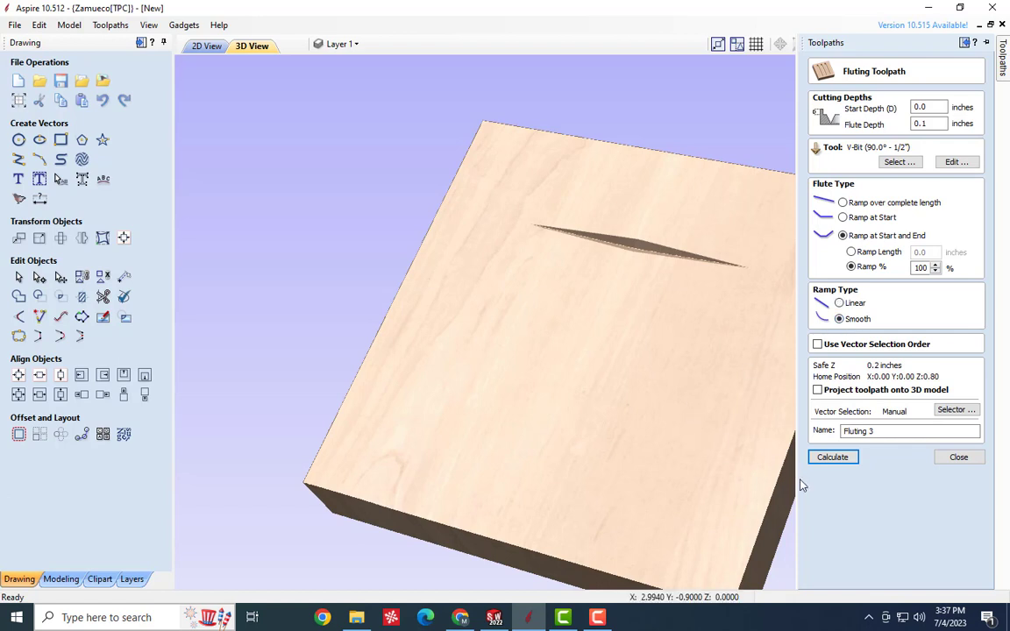
pyautogui.click(830, 457)
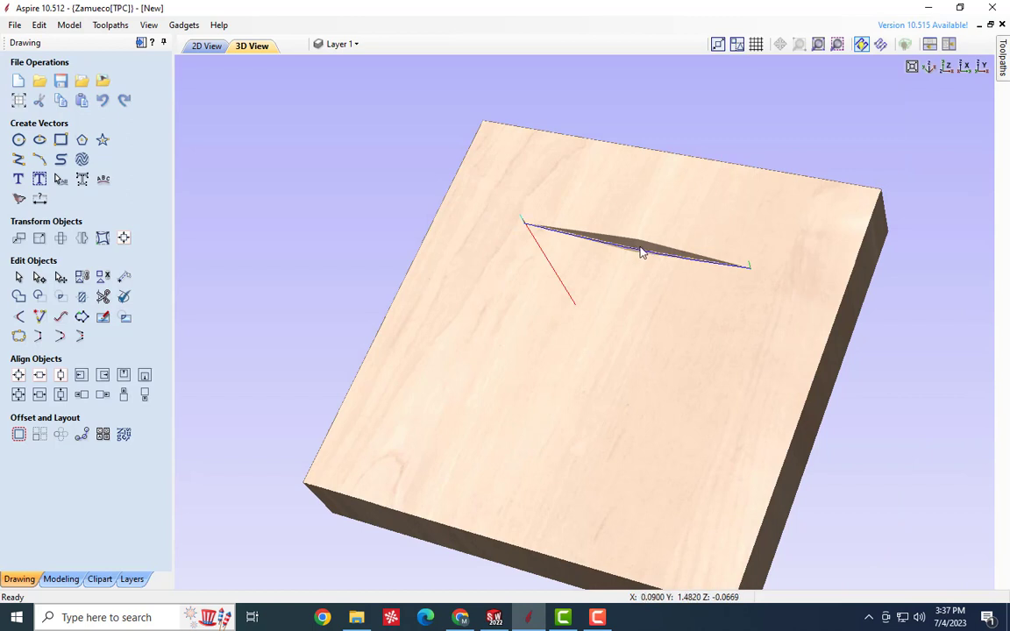
# Reset the material preview and simulate the V-bit flute with the smooth ramp
pyautogui.moveTo(1006, 56)
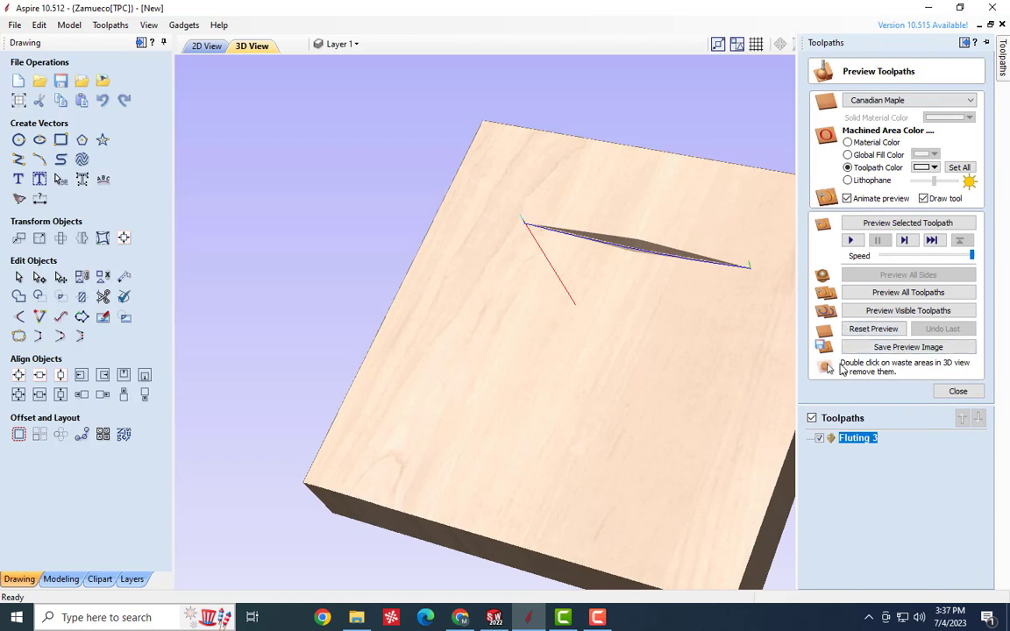
pyautogui.click(867, 329)
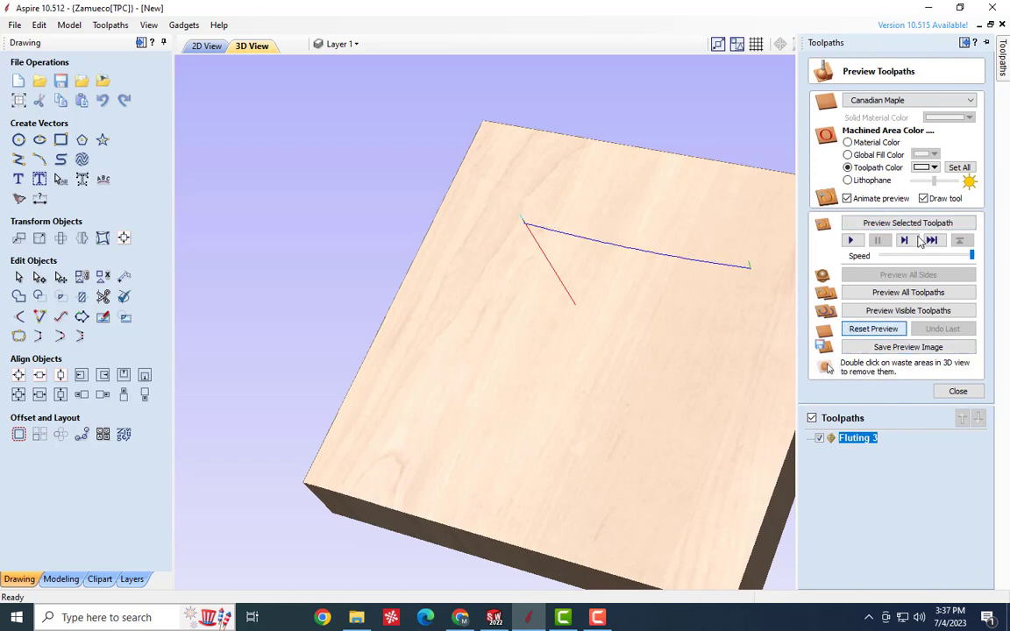
pyautogui.click(911, 224)
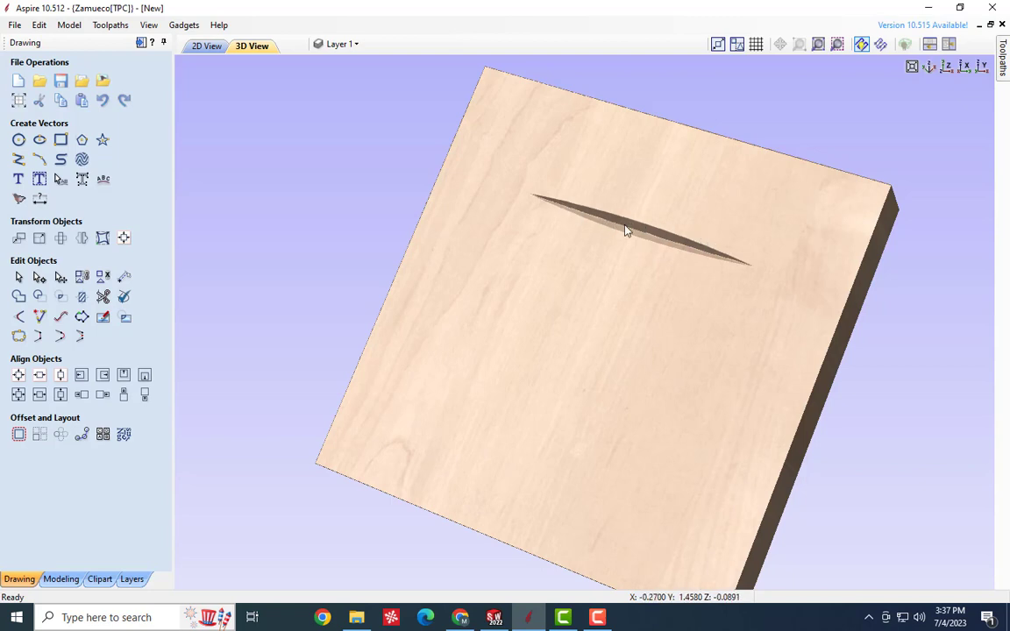
pyautogui.click(1001, 57)
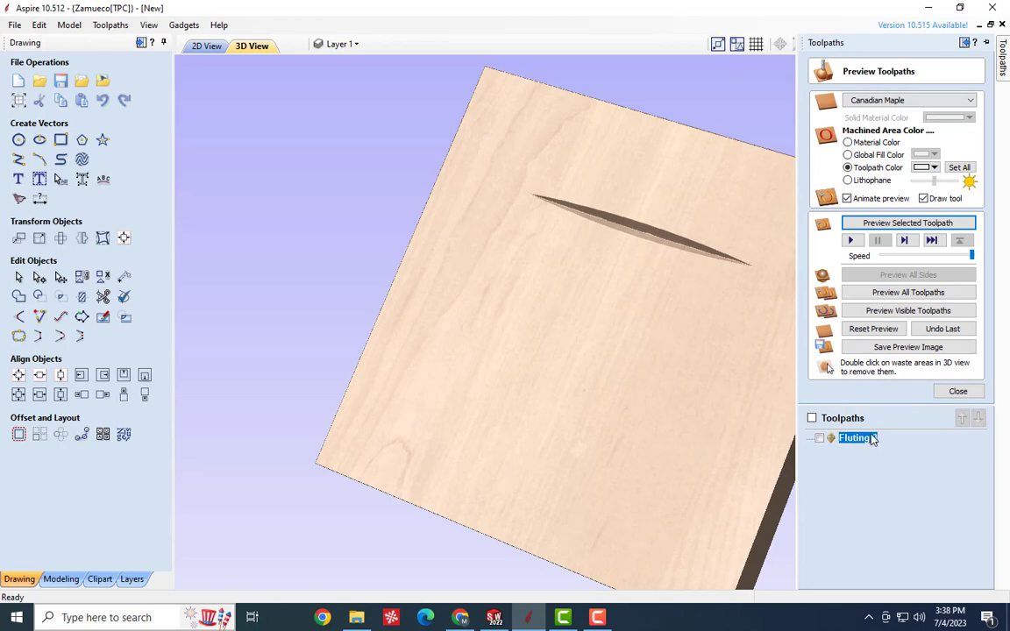
# Switch the Fluting 3 tool to Ball Nose (1/4") and recalculate the toolpath
pyautogui.doubleClick(857, 438)
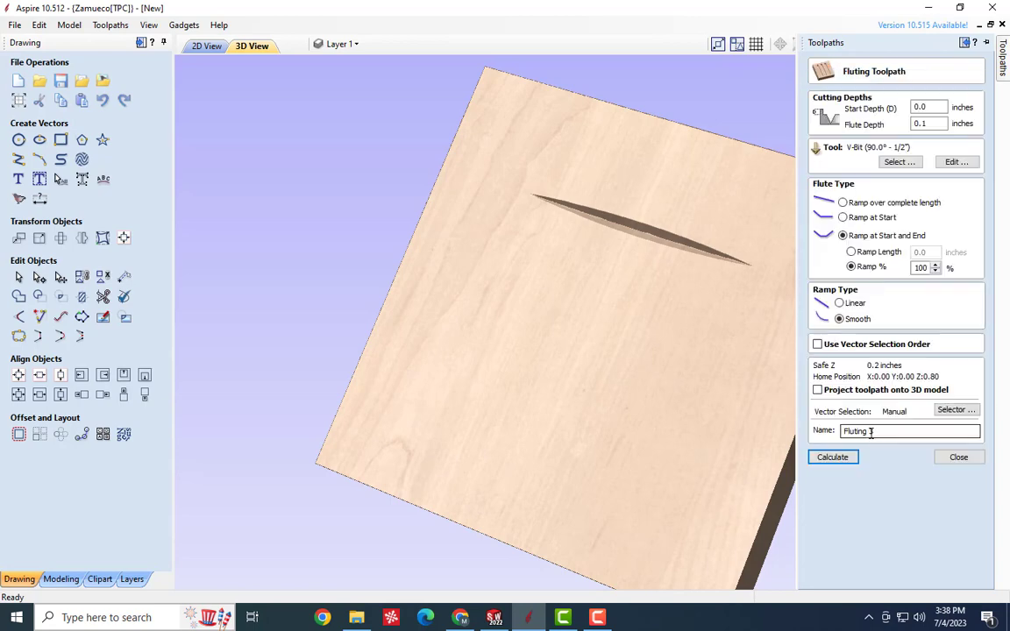
pyautogui.click(898, 163)
pyautogui.click(302, 199)
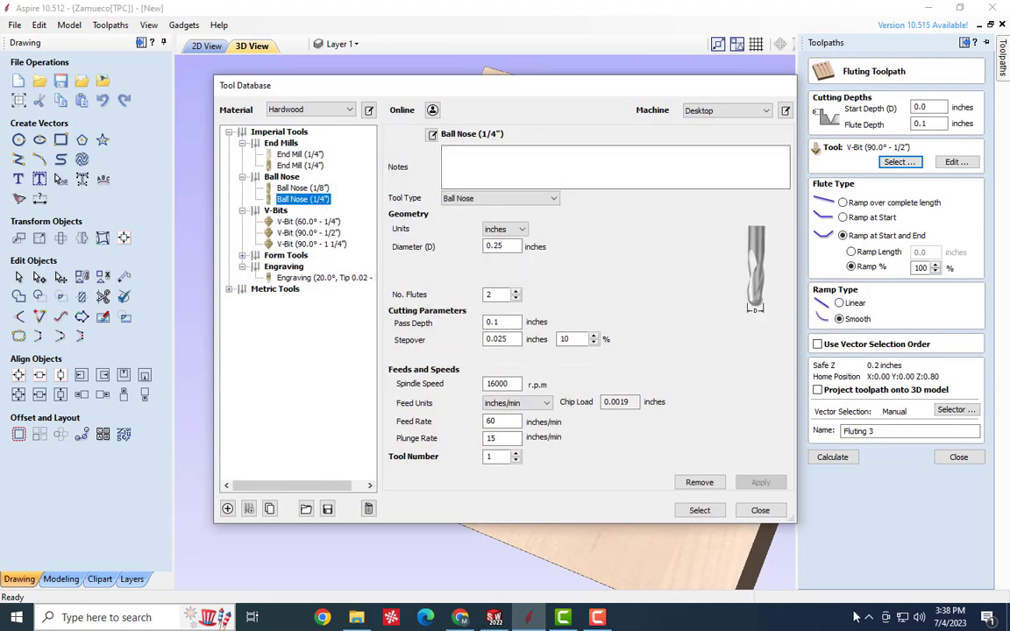
pyautogui.click(710, 514)
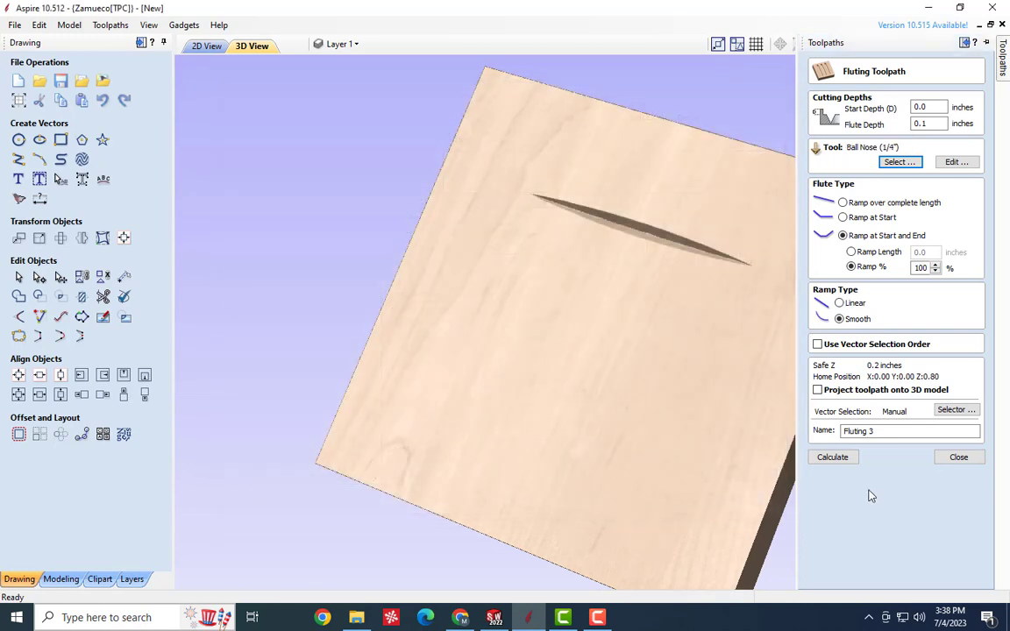
pyautogui.click(833, 457)
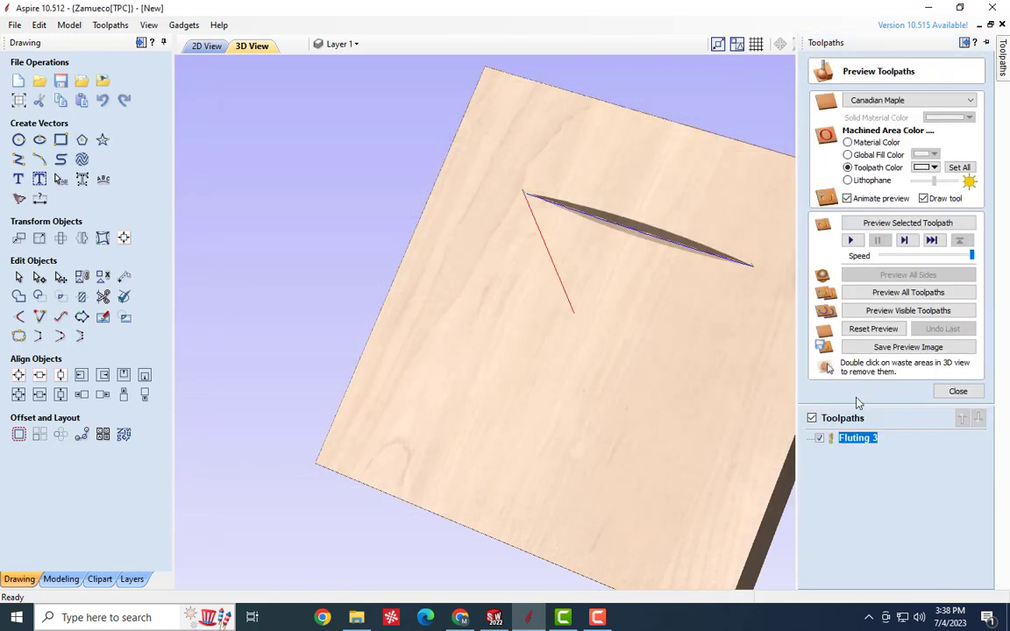
# Reset the material preview, simulate the ball nose version of Fluting 3, and examine the flute from another angle
pyautogui.click(875, 329)
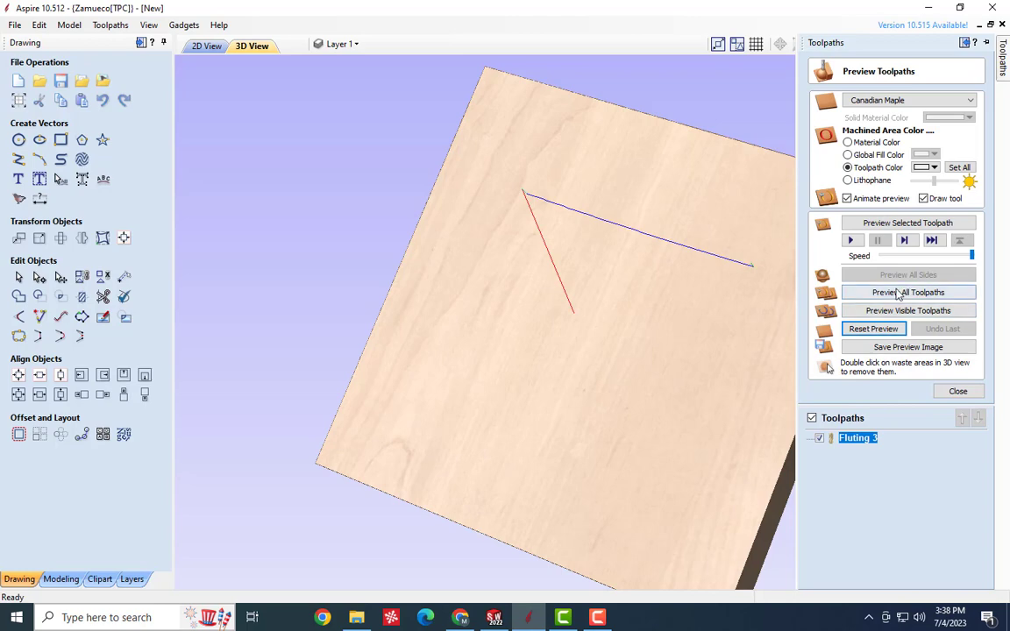
pyautogui.click(907, 223)
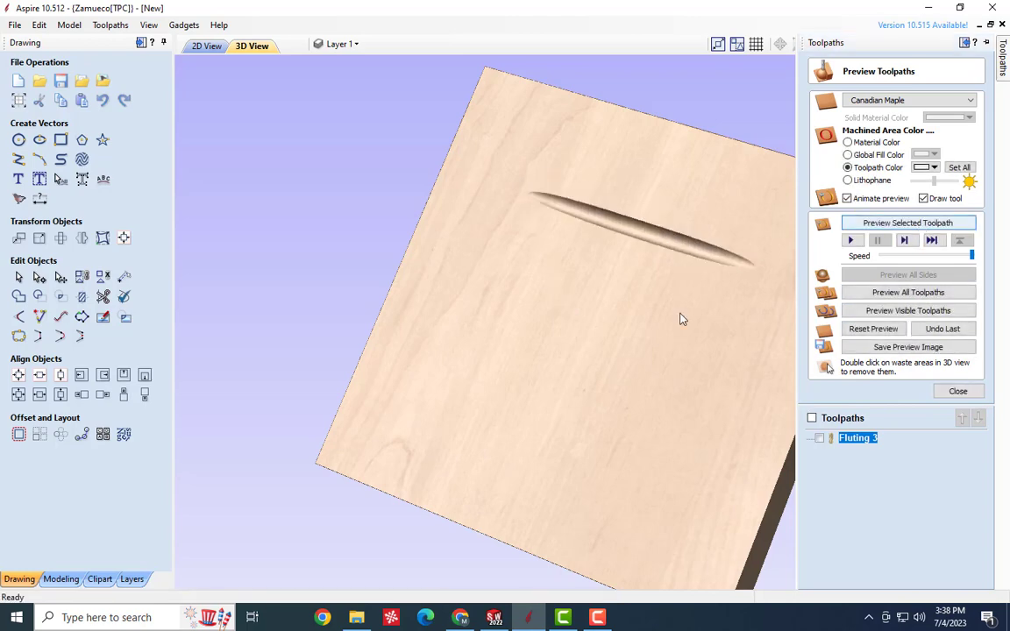
pyautogui.moveTo(572, 297); pyautogui.dragTo(592, 395)
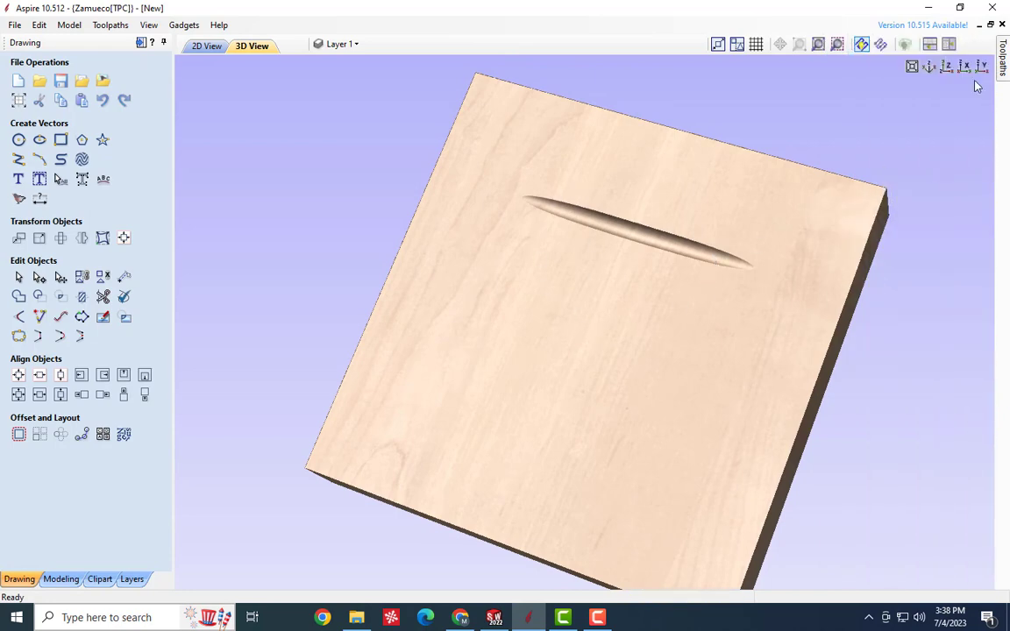
# Delete the Fluting 3 toolpath and close the toolpath preview
pyautogui.moveTo(1002, 61)
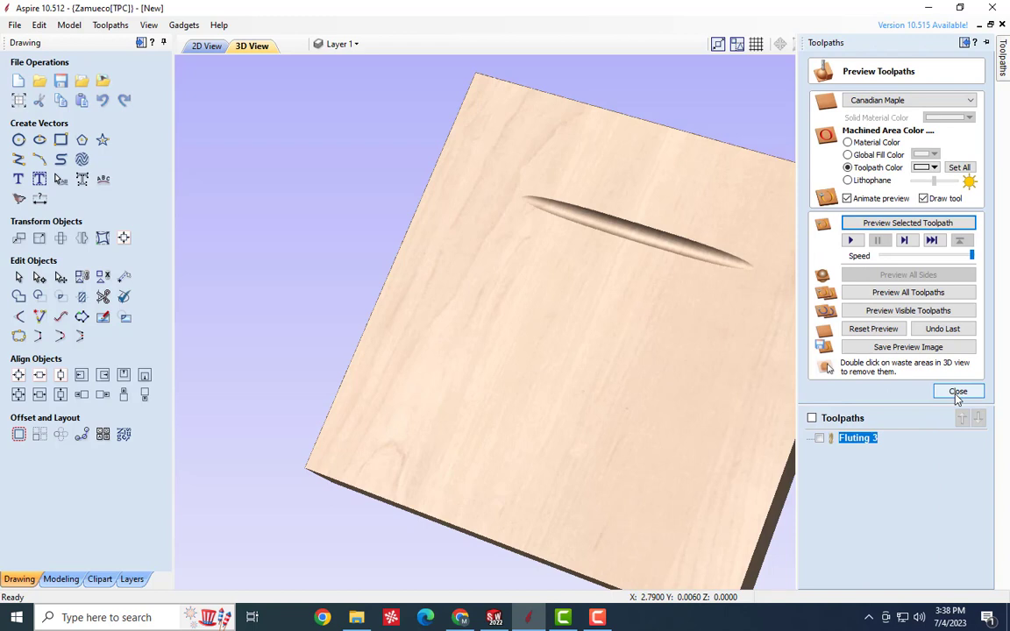
pyautogui.rightClick(847, 444)
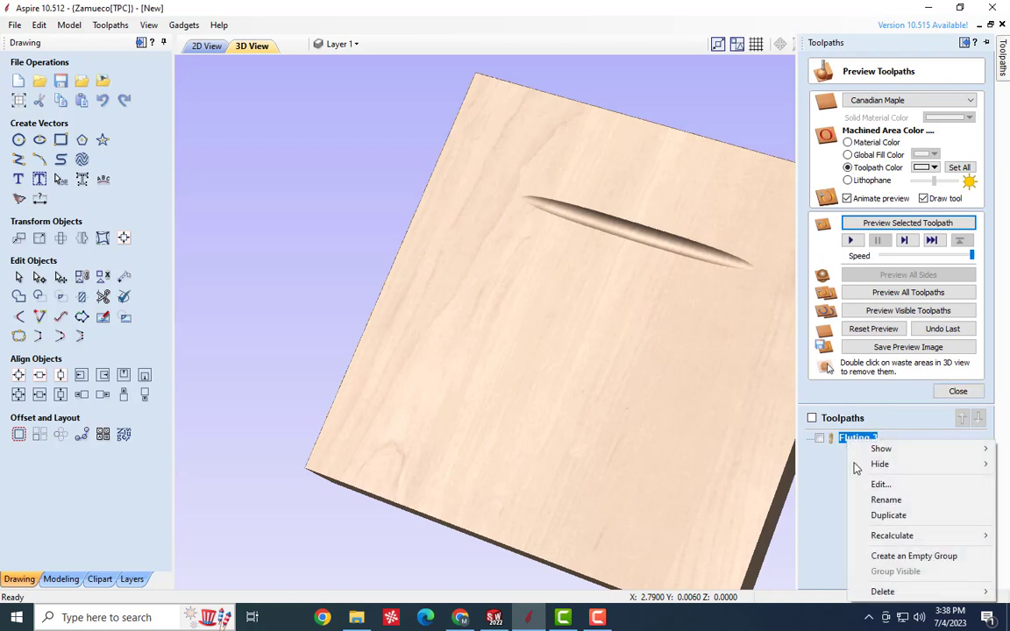
pyautogui.moveTo(878, 593)
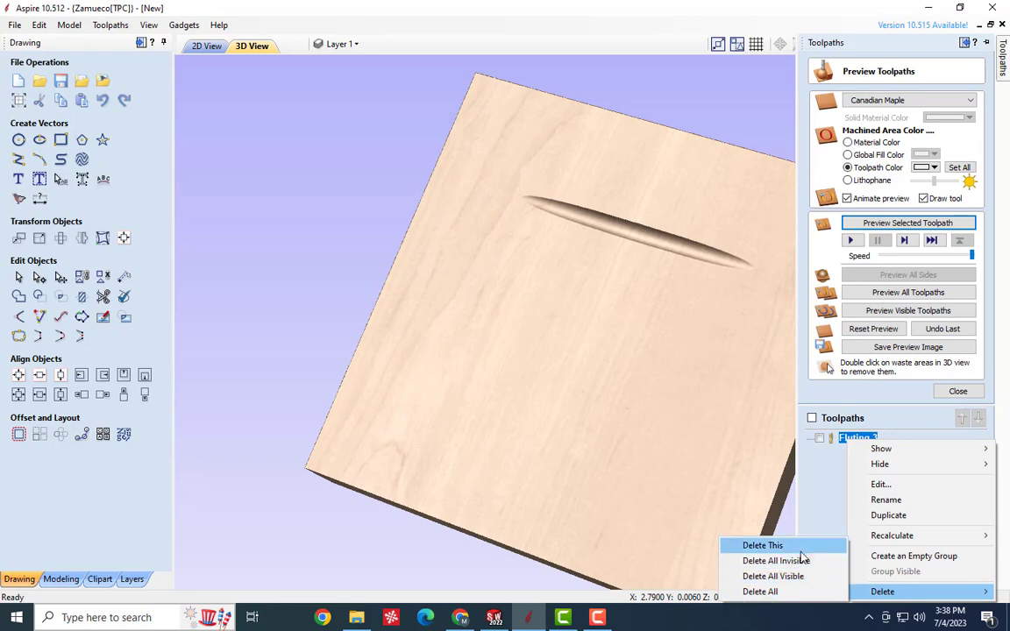
pyautogui.click(761, 545)
pyautogui.click(958, 391)
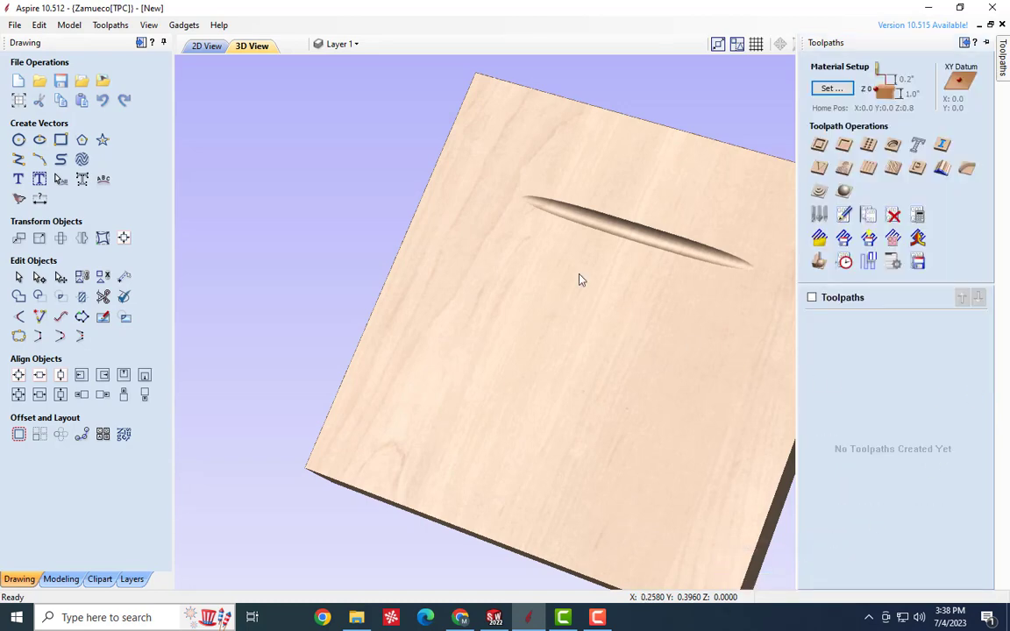
# Return to the 2D drawing and delete the existing horizontal line
pyautogui.click(207, 45)
pyautogui.click(768, 218)
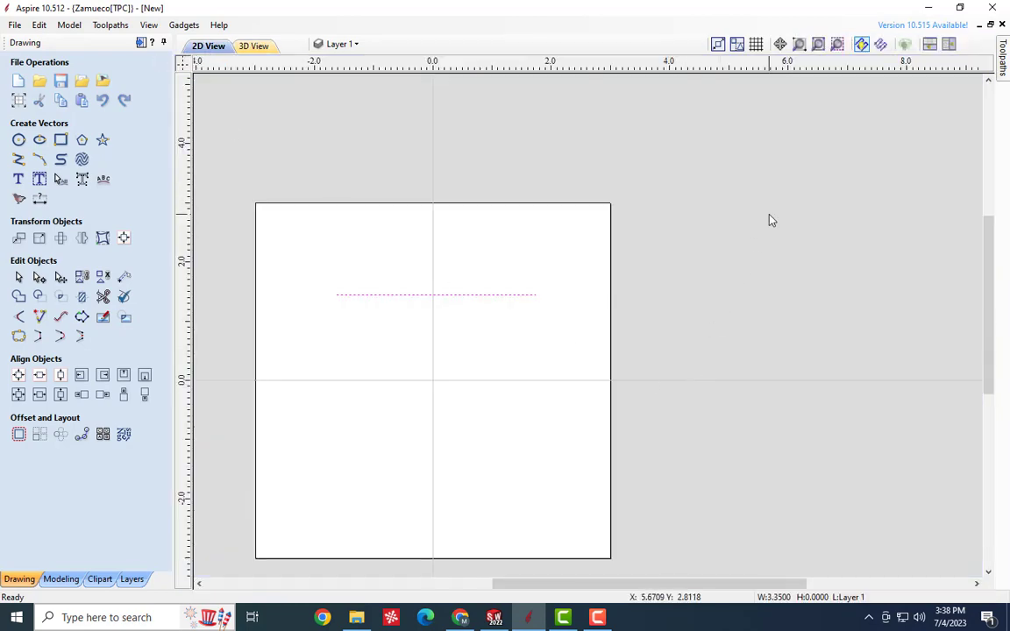
pyautogui.scroll(-2, 769, 218)
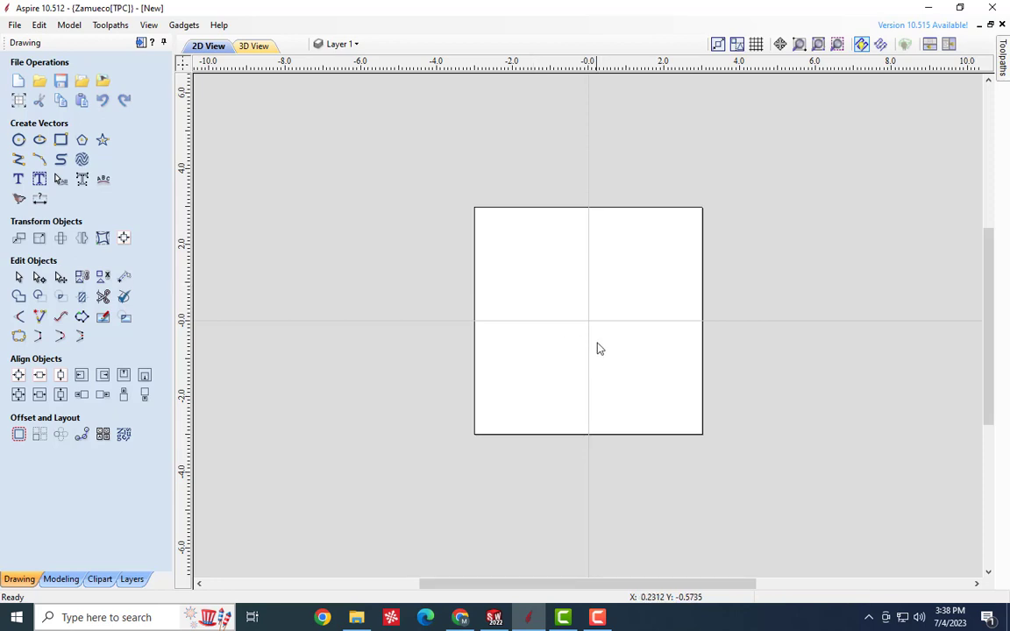
pyautogui.scroll(2, 597, 349)
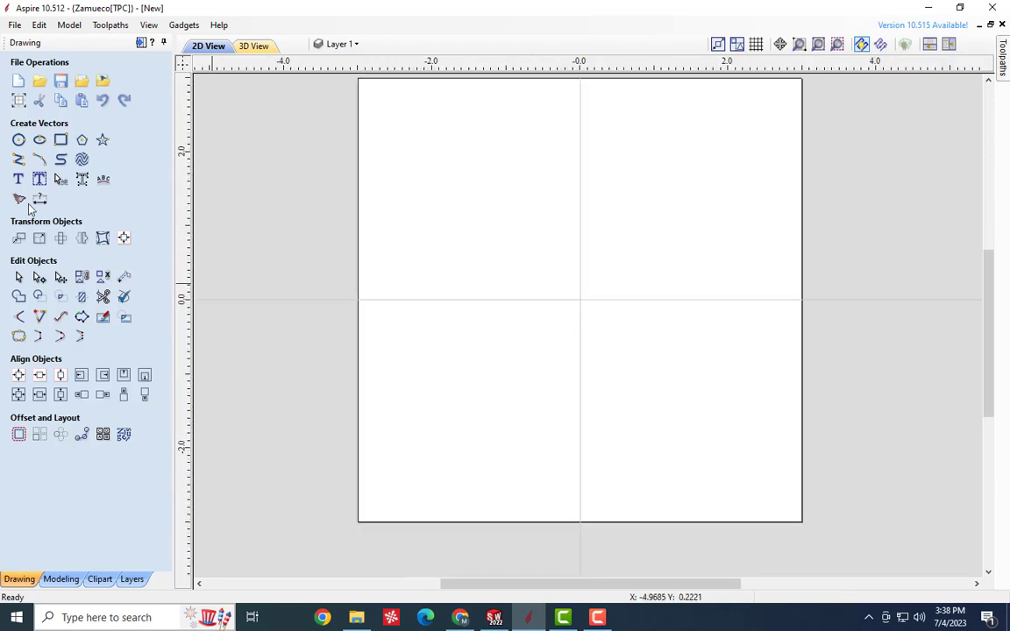
# Draw a 1-inch horizontal line starting at the origin and extending along the positive X axis
pyautogui.click(19, 158)
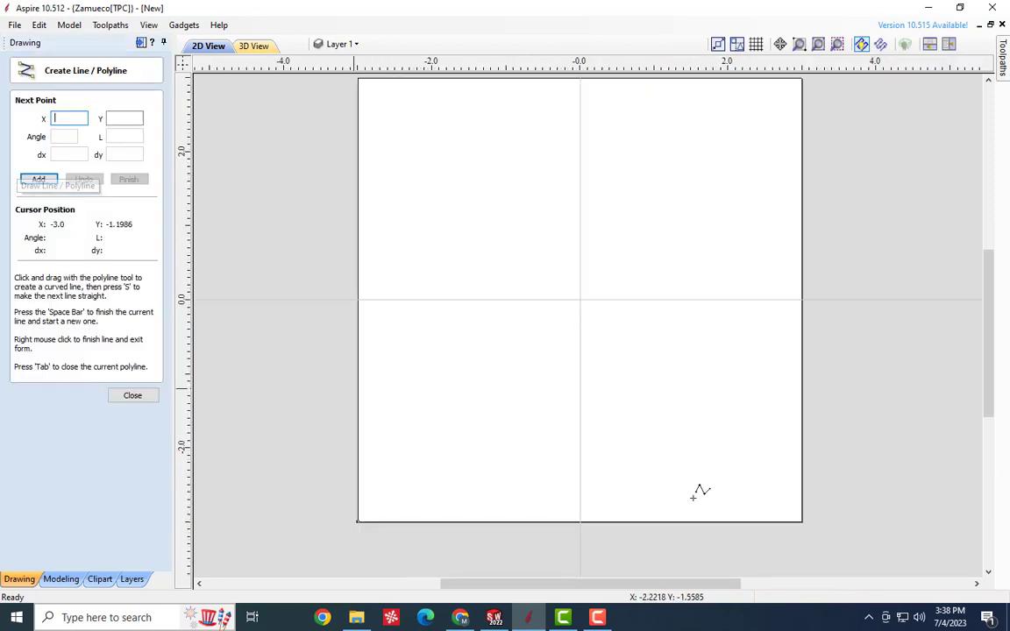
pyautogui.click(576, 299)
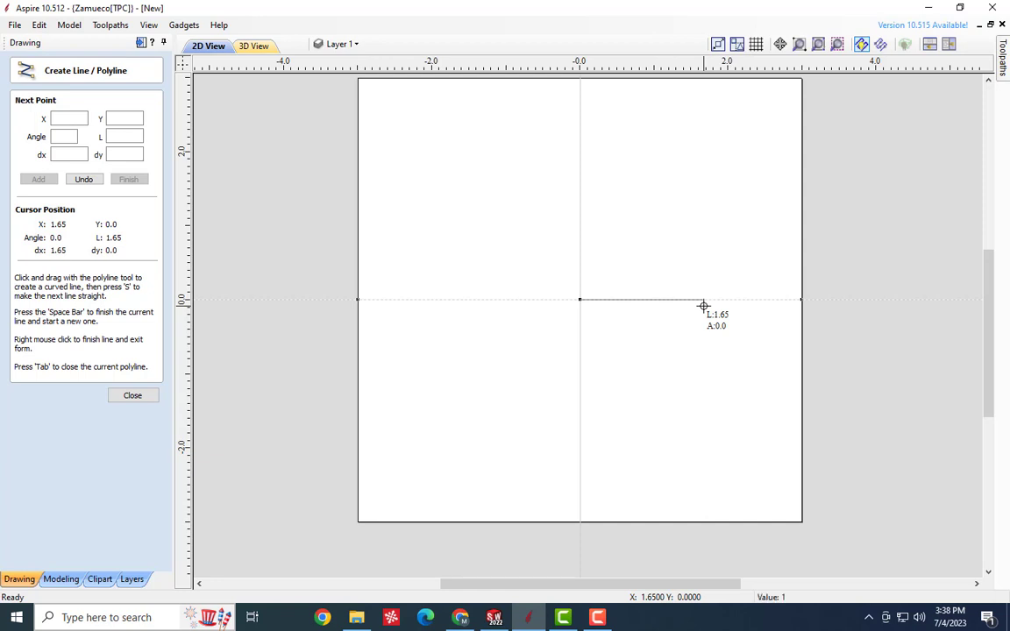
pyautogui.click(703, 305)
pyautogui.rightClick(657, 354)
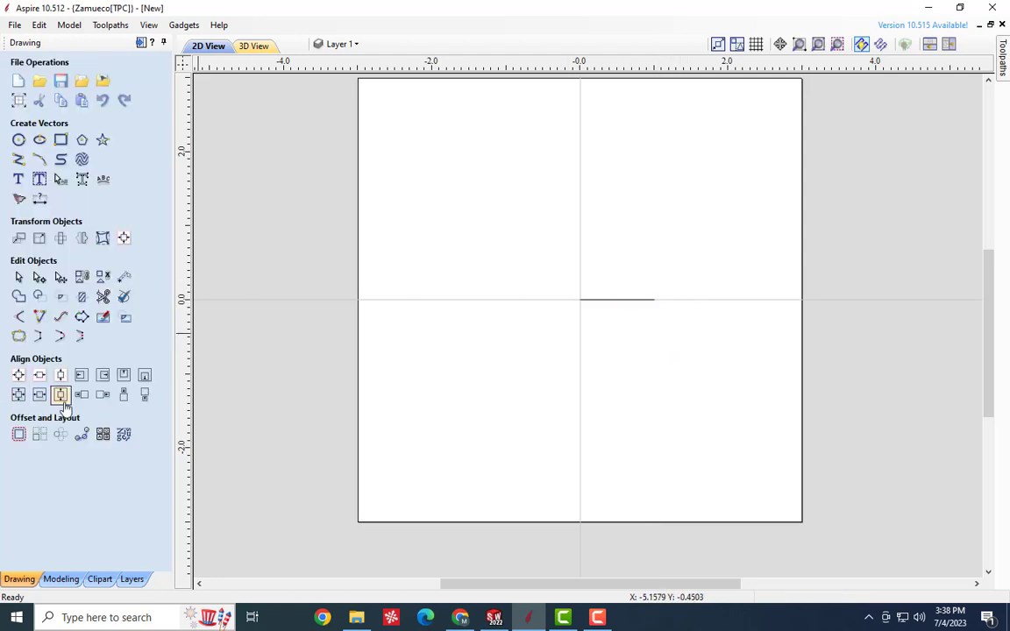
# Offset the line 0.3 inches Inwards / Left, keeping the original
pyautogui.click(19, 434)
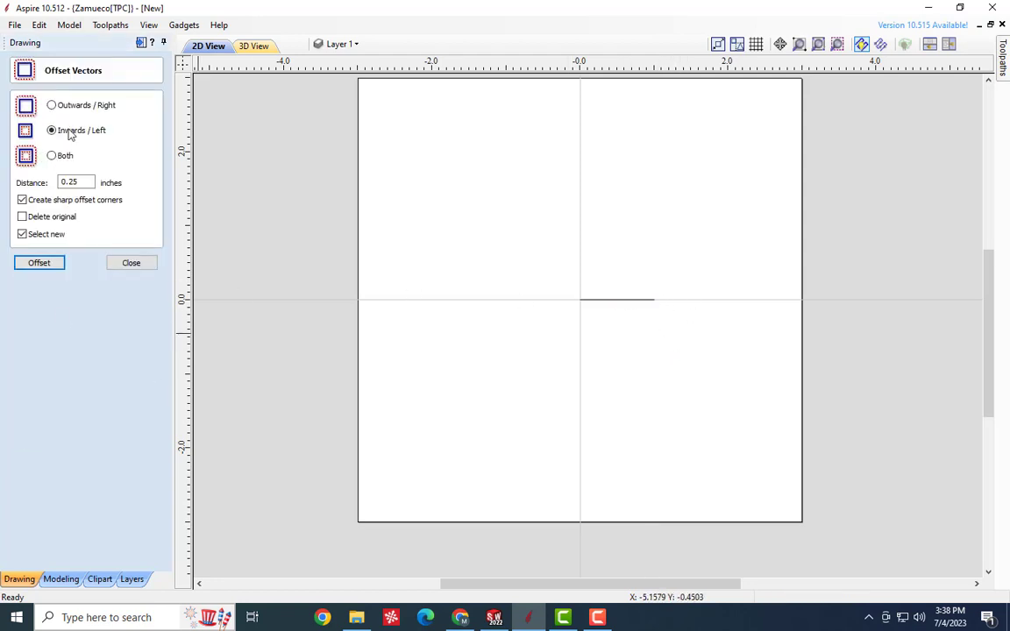
pyautogui.doubleClick(84, 181)
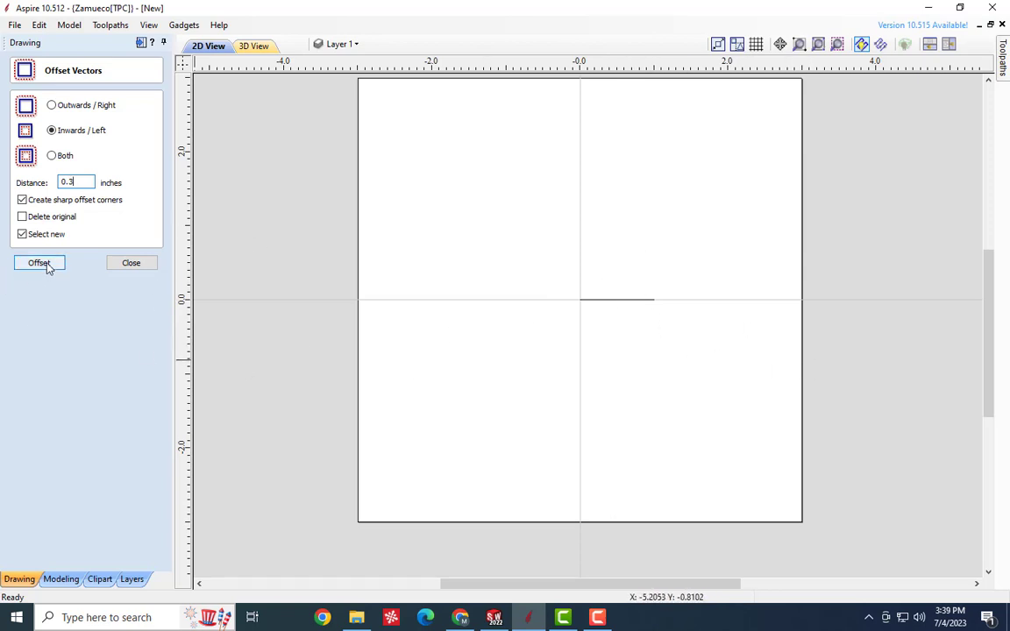
pyautogui.click(604, 302)
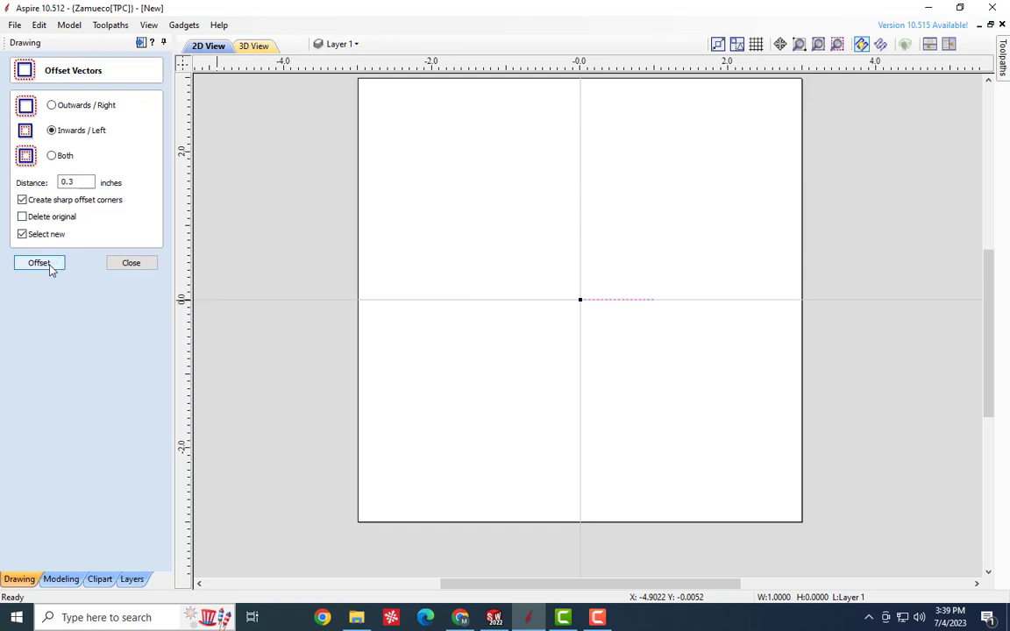
pyautogui.click(50, 267)
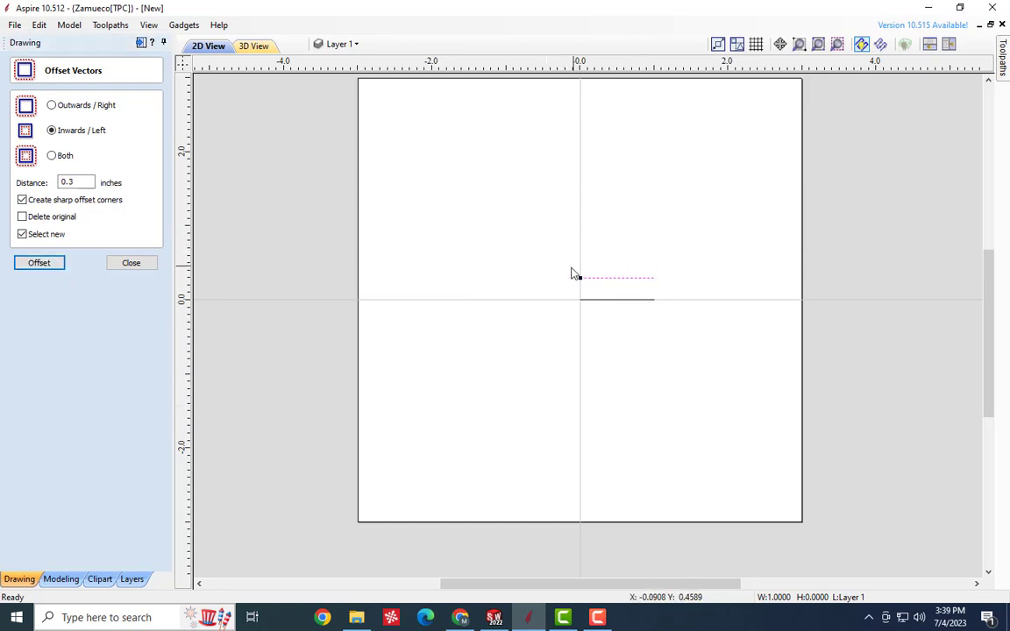
pyautogui.click(114, 262)
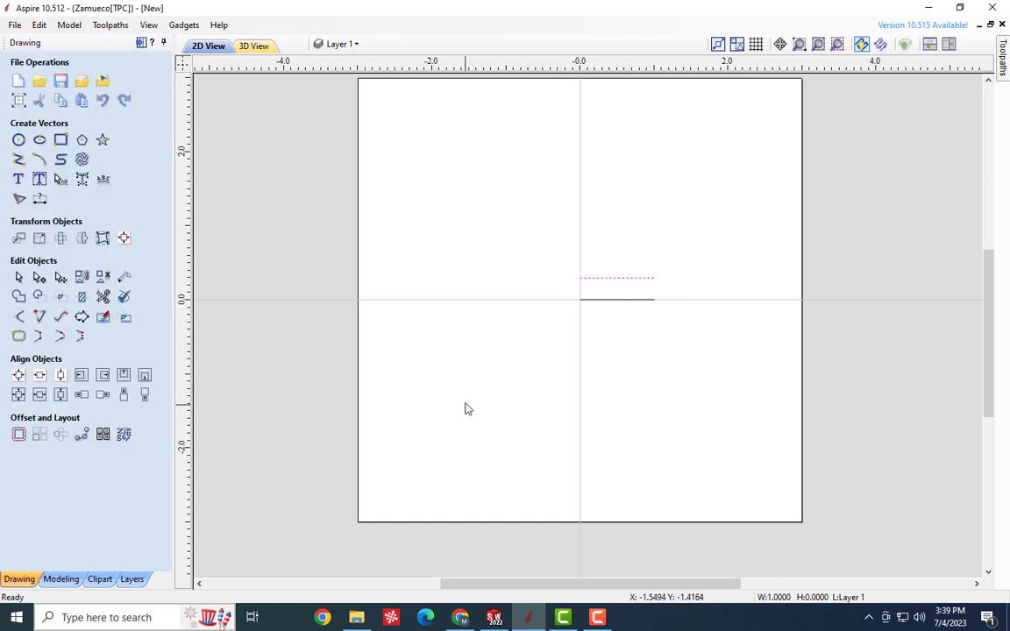
# Center the original line horizontally and vertically in the material
pyautogui.click(615, 300)
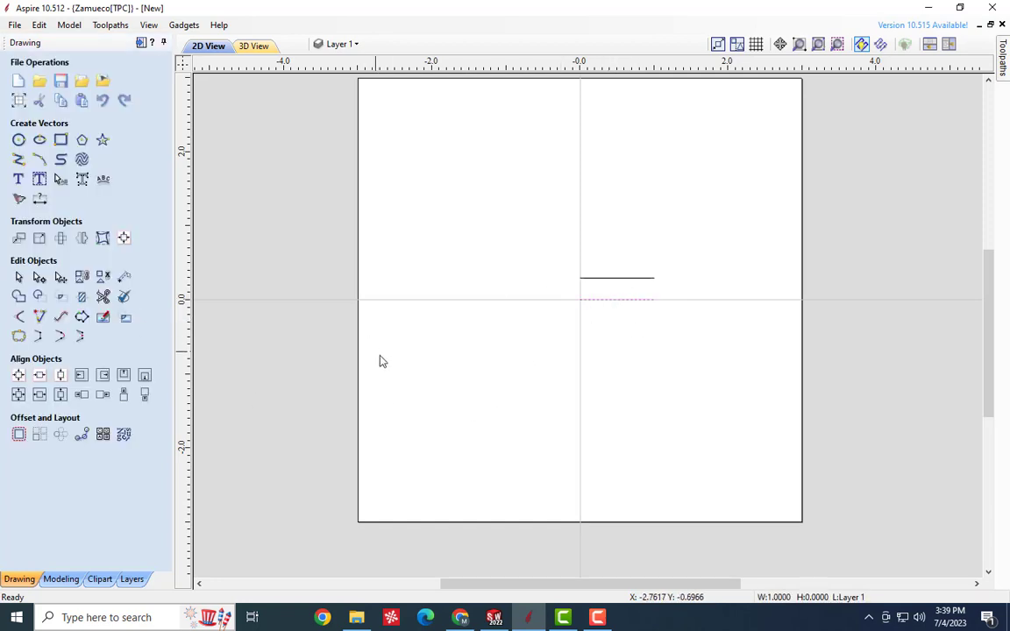
pyautogui.click(19, 376)
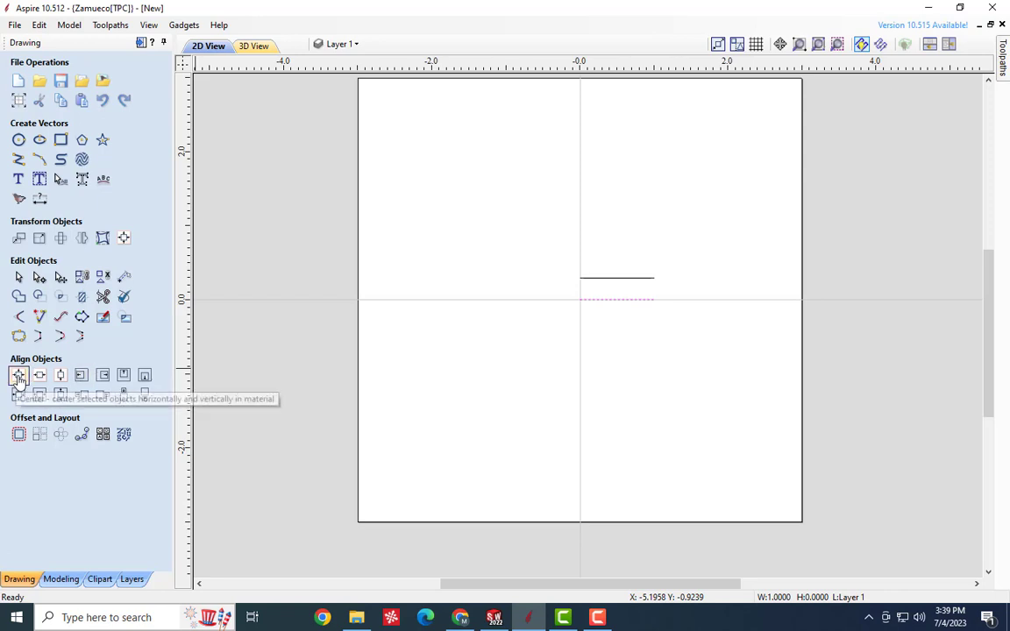
pyautogui.click(611, 345)
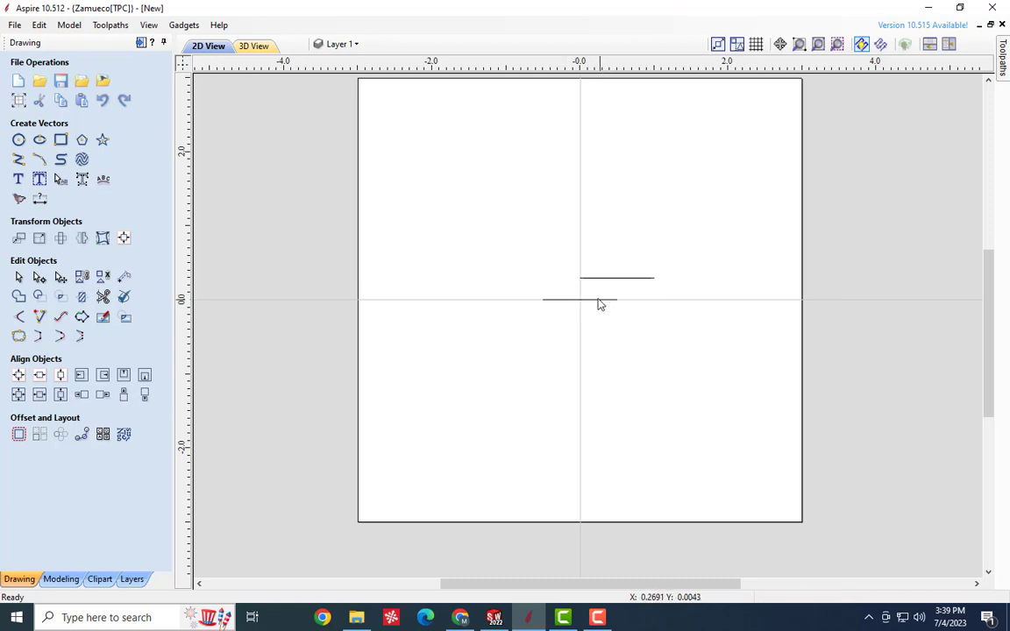
# Try to array-copy both lines into 16 rows and 1 column with Gap spacing of 0.3 in X and 0.0 in Y
pyautogui.moveTo(674, 259); pyautogui.dragTo(500, 353)
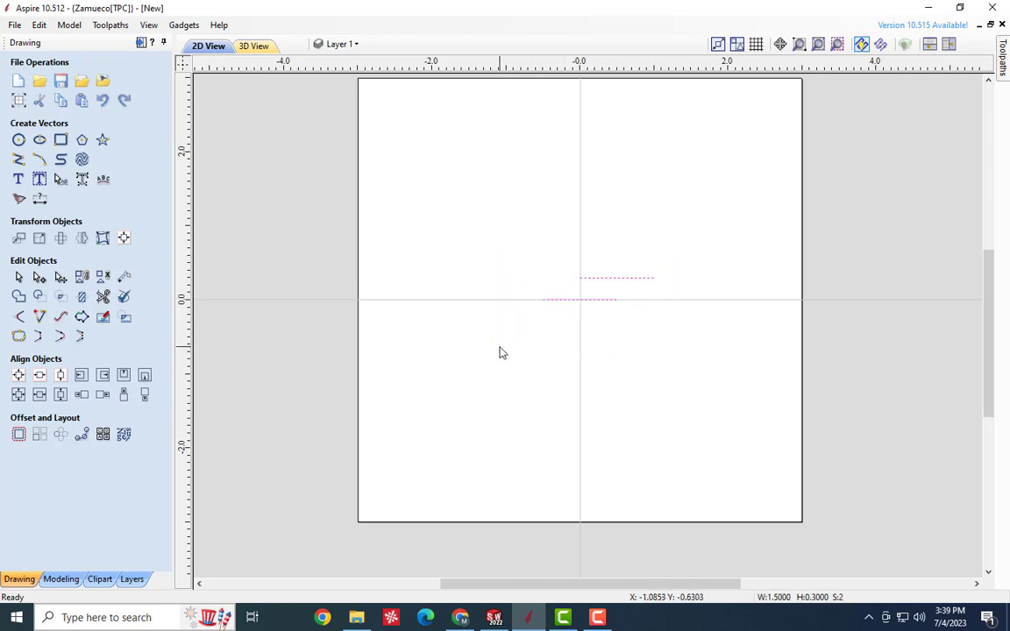
pyautogui.scroll(-1, 500, 403)
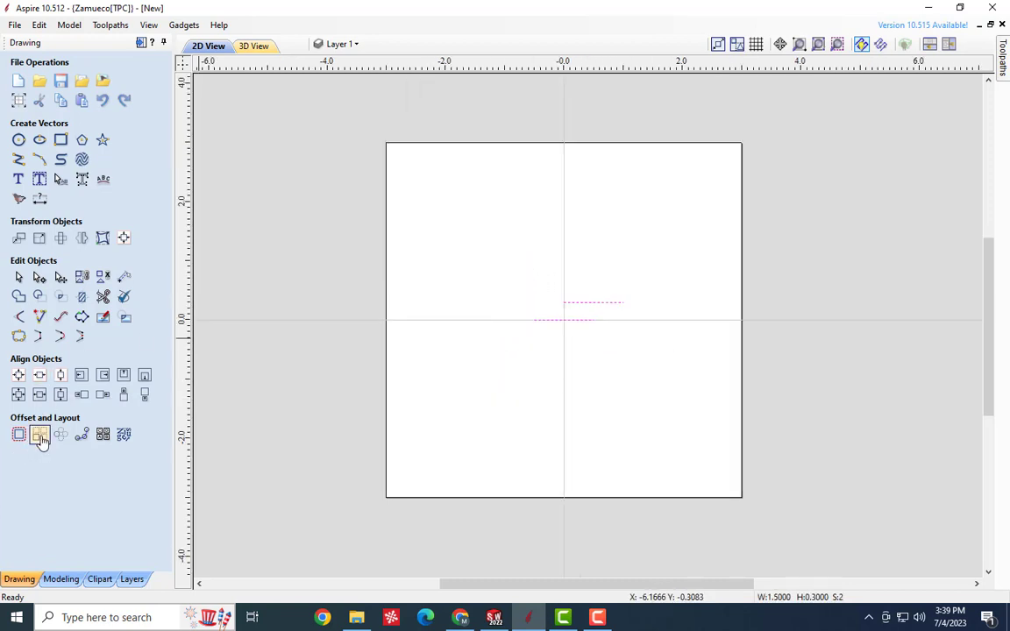
pyautogui.click(40, 436)
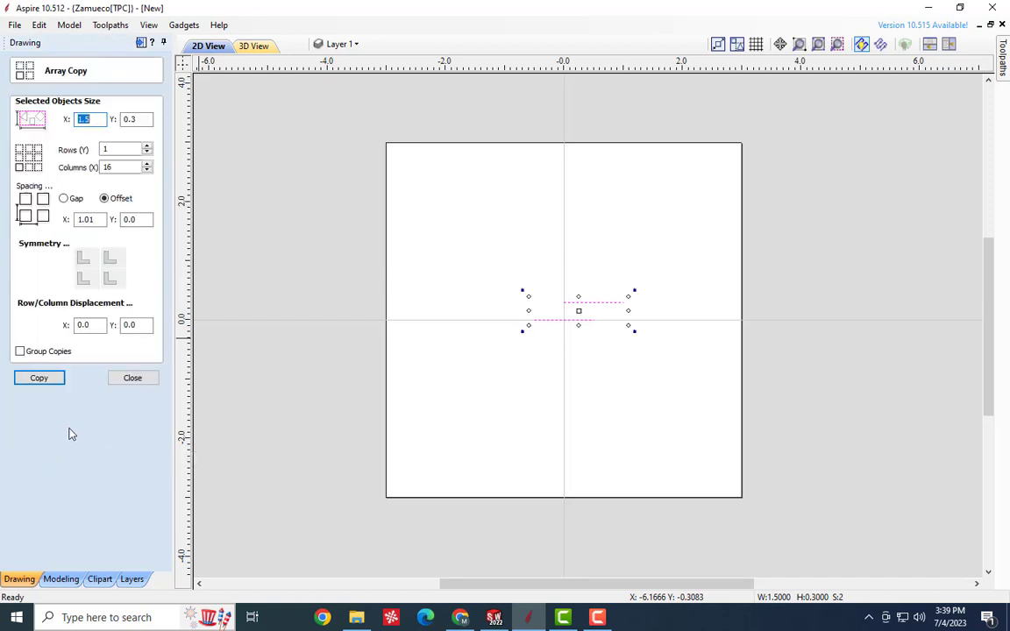
pyautogui.doubleClick(116, 150)
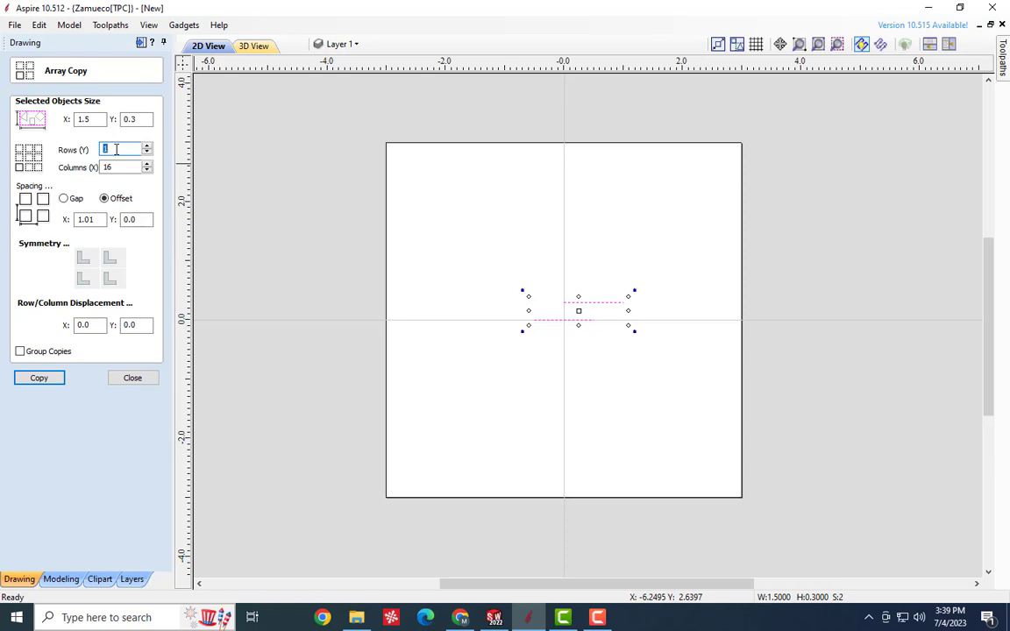
pyautogui.write('16')
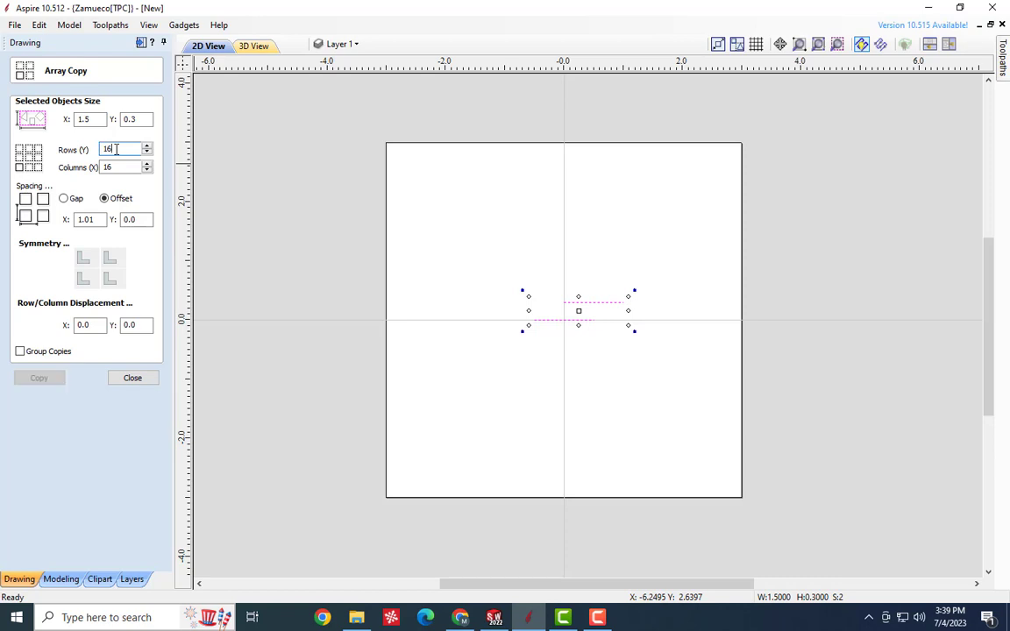
pyautogui.doubleClick(122, 167)
pyautogui.click(75, 200)
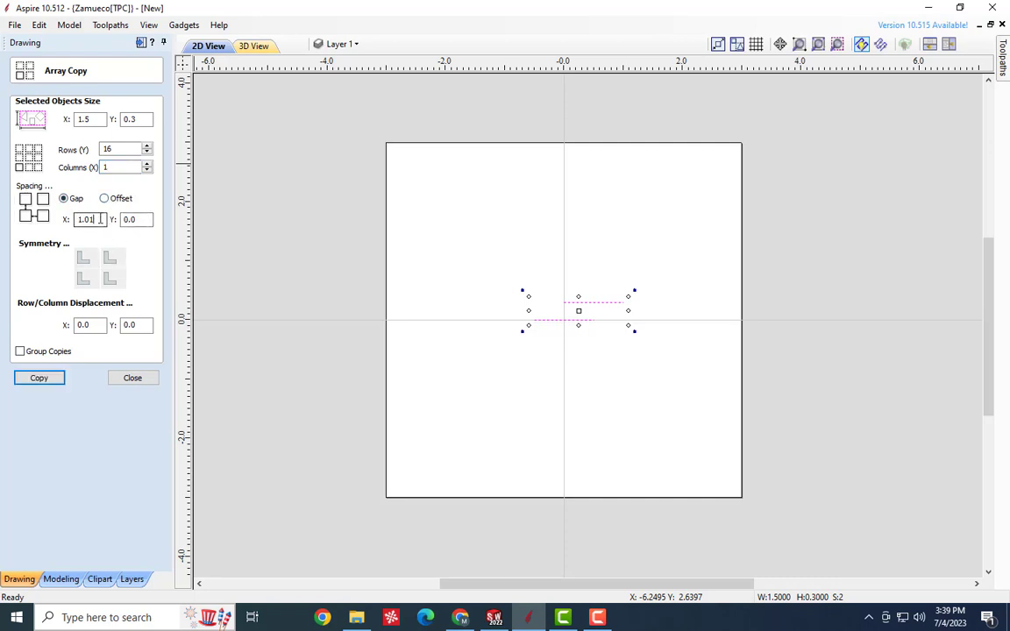
pyautogui.doubleClick(100, 220)
pyautogui.click(44, 379)
pyautogui.scroll(-2, 466, 487)
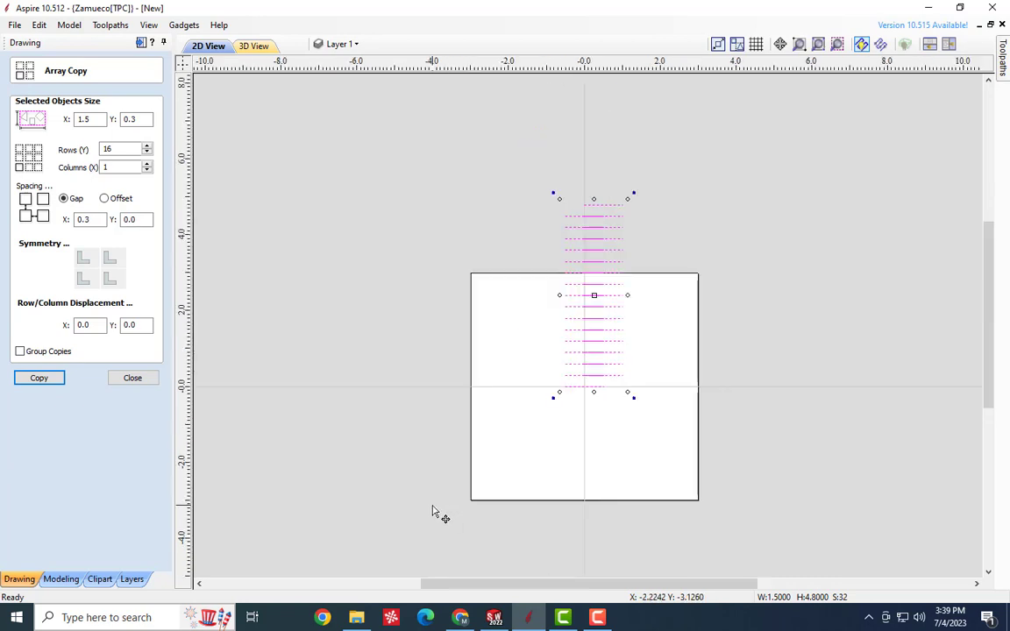
# Undo the array copy and reselect the two staggered lines
pyautogui.click(443, 487)
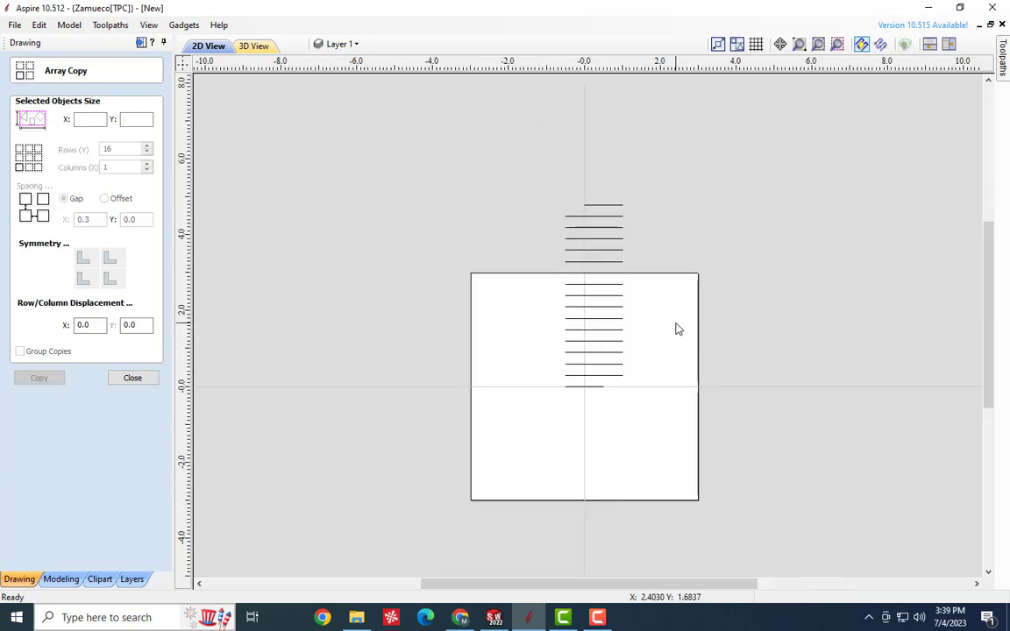
pyautogui.hotkey('ctrl', 'z')
pyautogui.scroll(2, 628, 379)
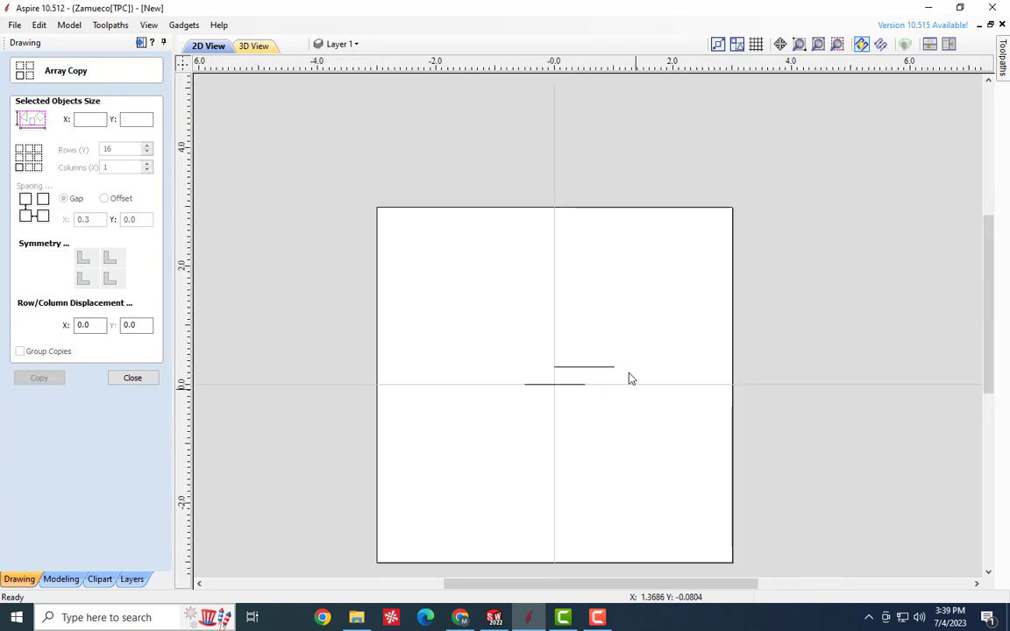
pyautogui.moveTo(703, 328); pyautogui.dragTo(440, 449)
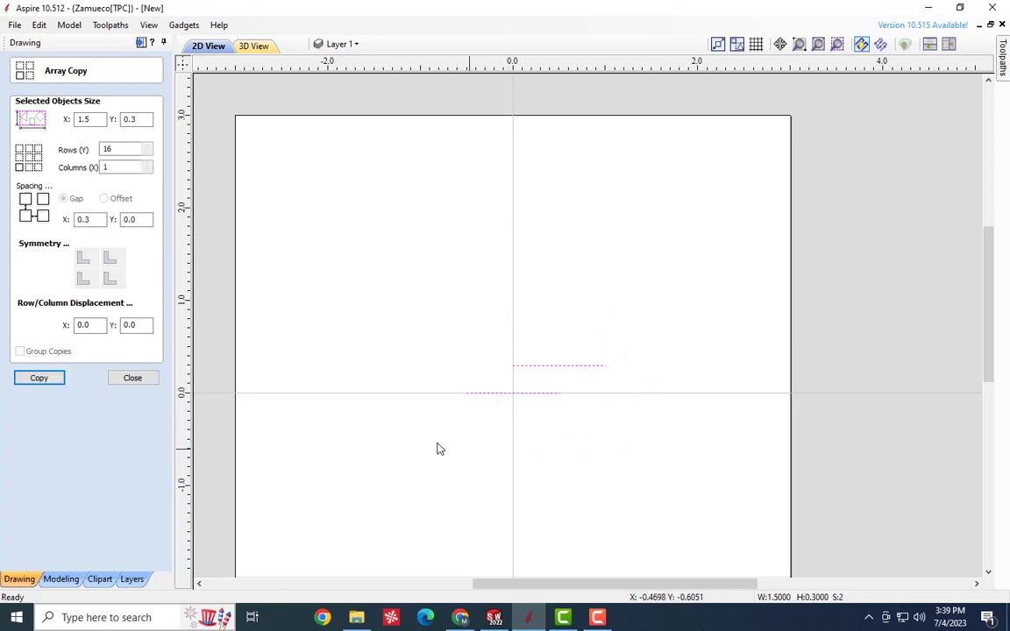
# Try repeating the array copy of both lines with 16 rows, 1 column and Gap spacing of 0.3 in X and 0.0 in Y
pyautogui.click(114, 168)
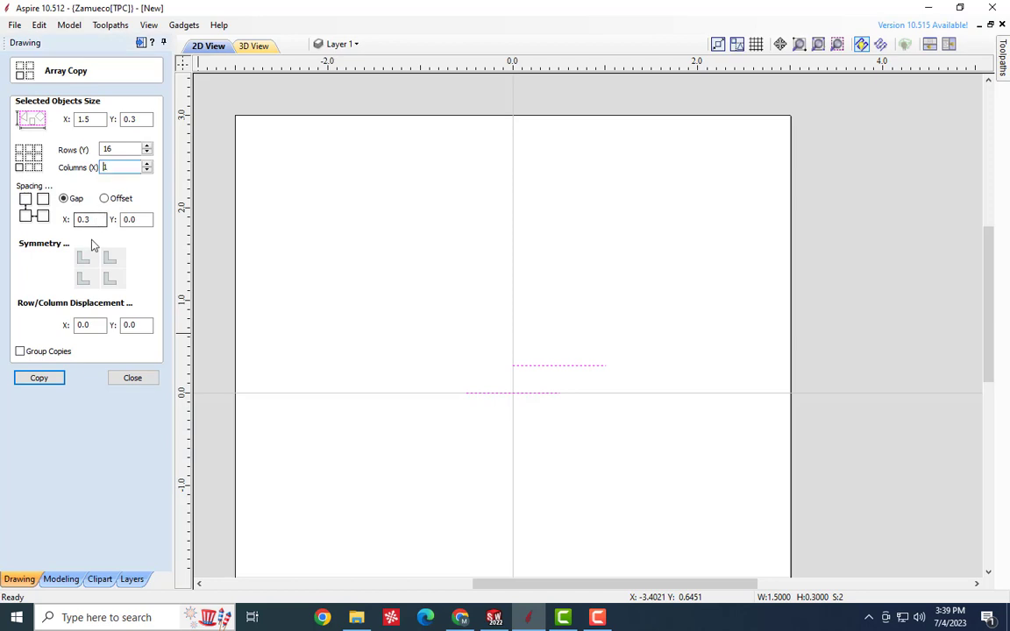
pyautogui.click(52, 381)
pyautogui.click(52, 379)
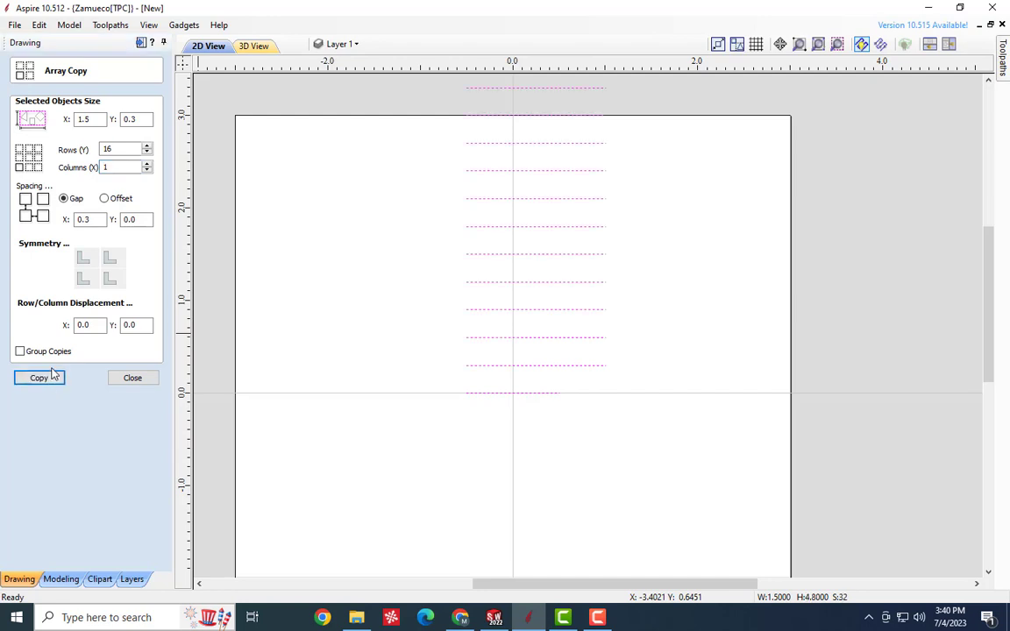
pyautogui.hotkey('ctrl', 'z')
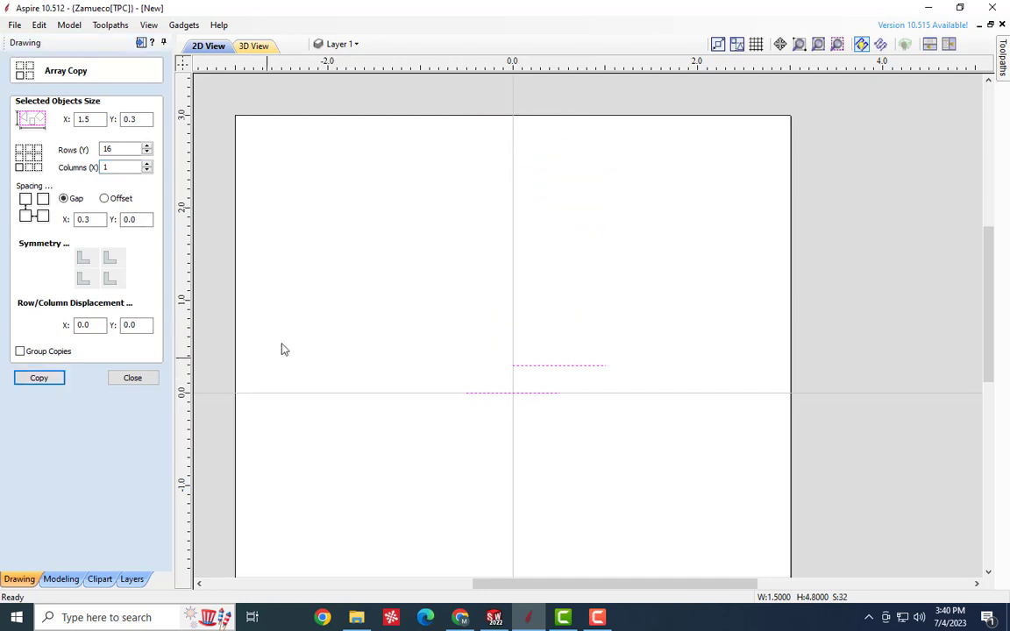
pyautogui.click(530, 437)
pyautogui.click(519, 394)
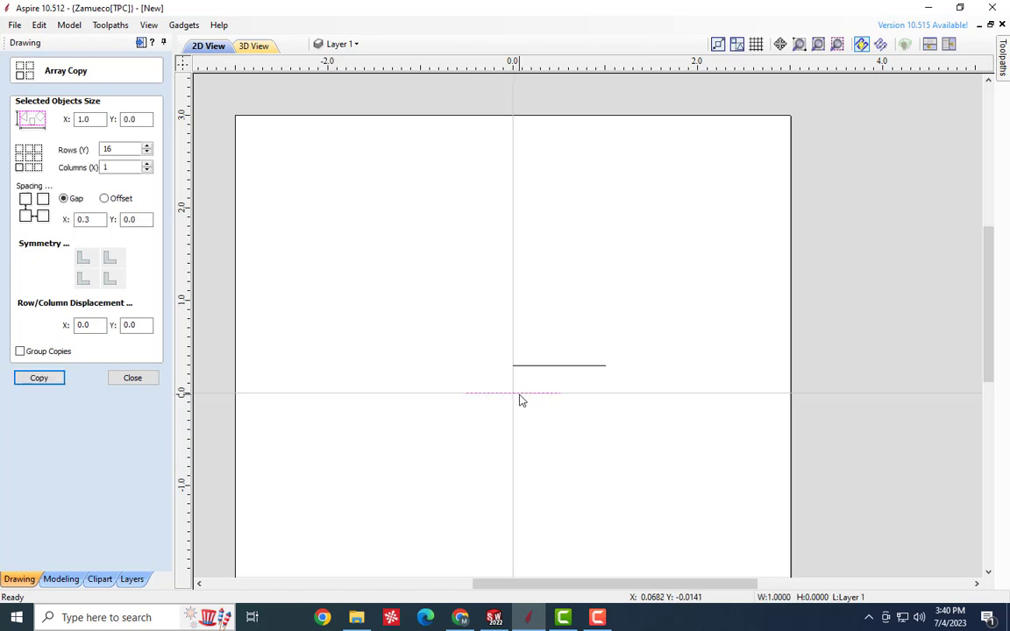
pyautogui.press('Delete')
pyautogui.hotkey('ctrl', 'z')
pyautogui.click(556, 367)
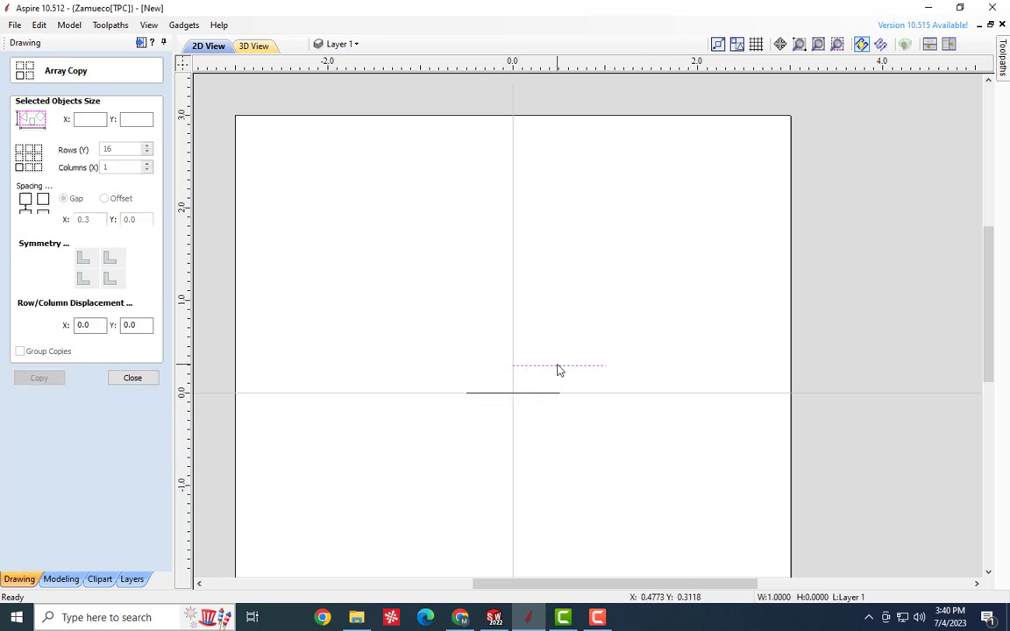
pyautogui.press('Delete')
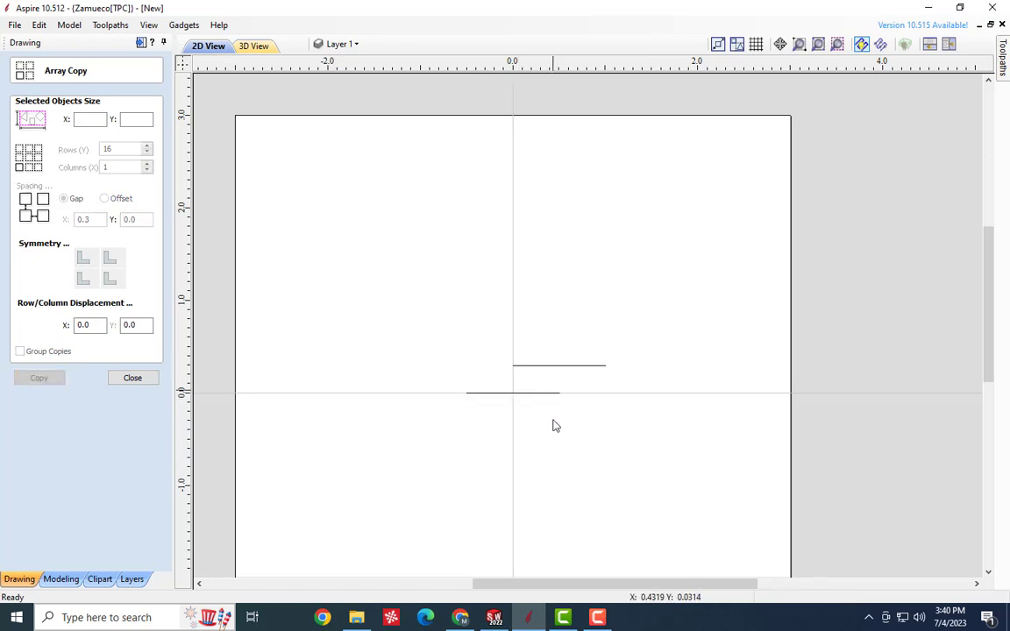
pyautogui.hotkey('ctrl', 'a')
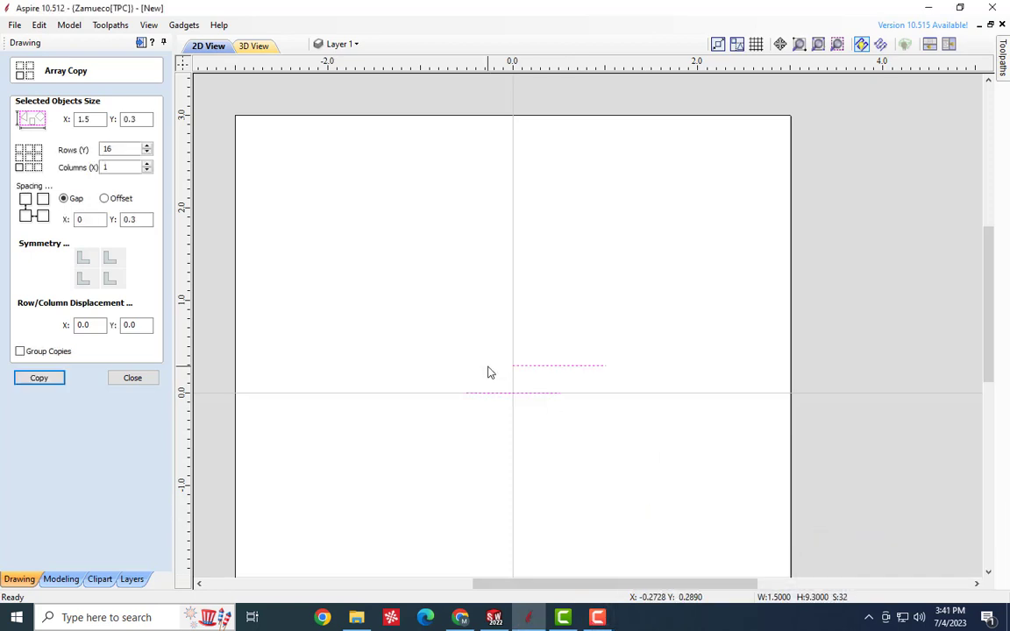
# Array-copy the two staggered lines into 16 rows and 1 column with Gap spacing of 0 in X and 0.3 in Y
pyautogui.click(422, 367)
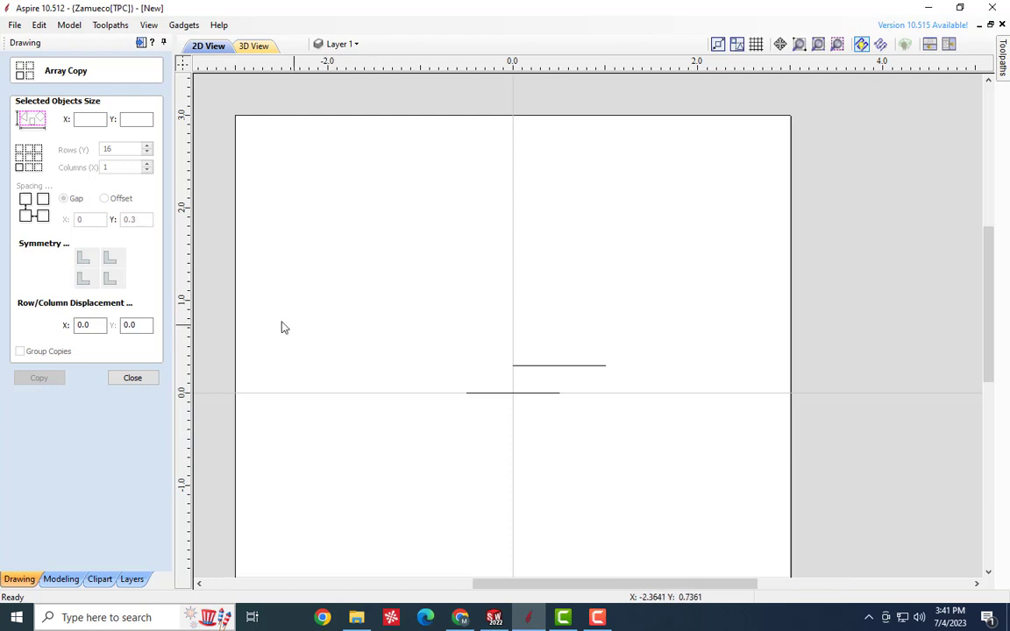
pyautogui.moveTo(647, 332); pyautogui.dragTo(481, 443)
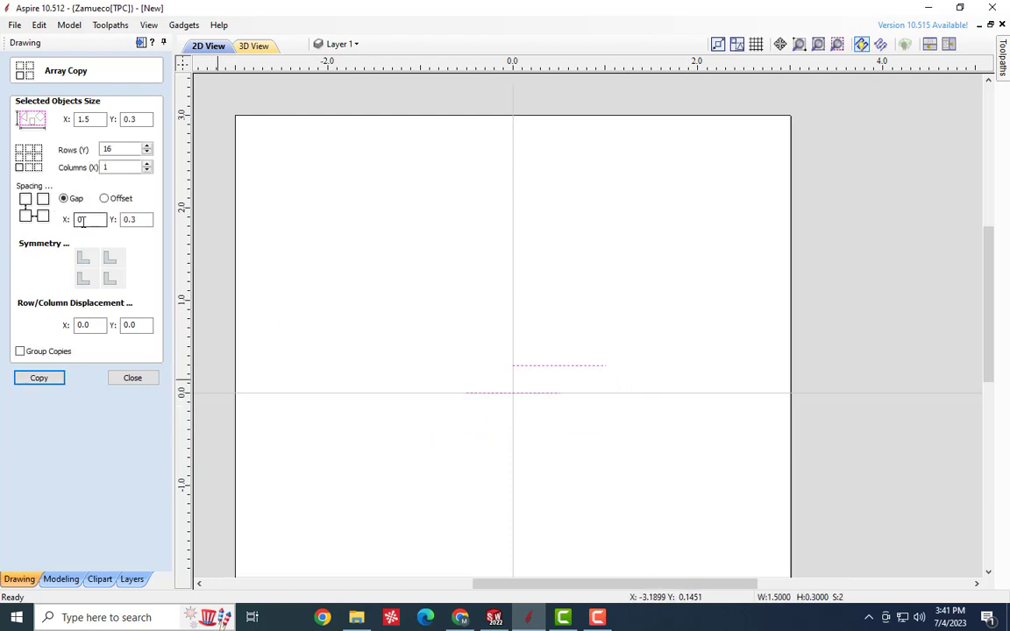
pyautogui.moveTo(85, 220); pyautogui.dragTo(63, 220)
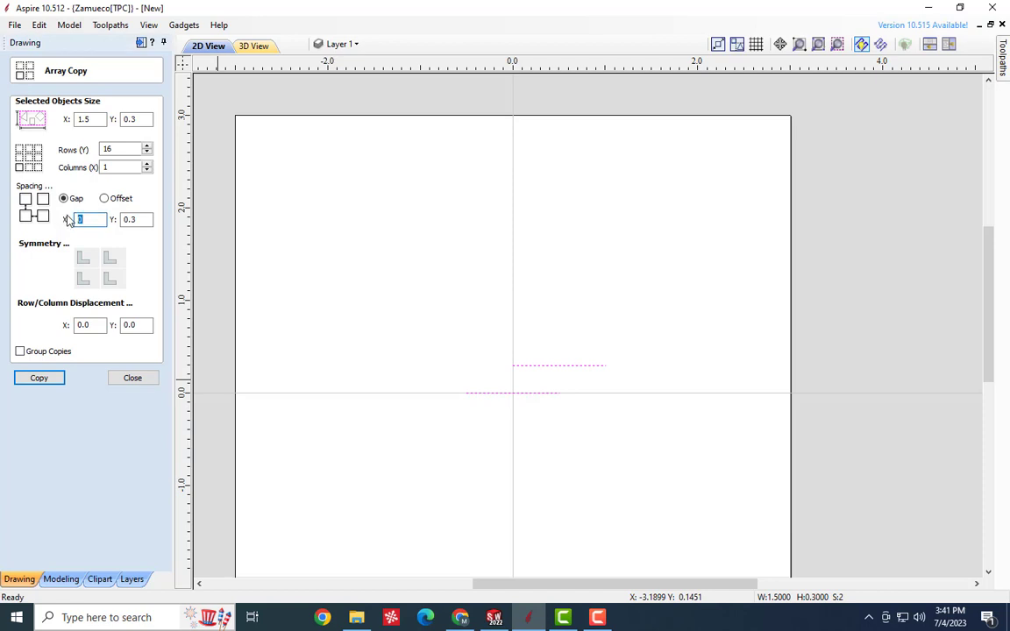
pyautogui.moveTo(117, 149); pyautogui.dragTo(88, 149)
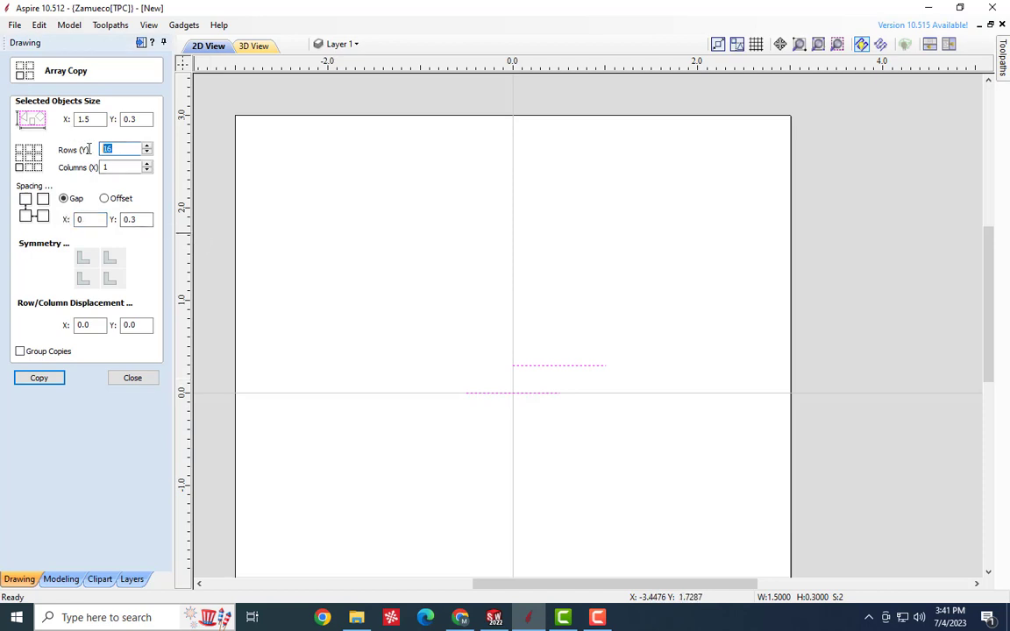
pyautogui.scroll(-2, 494, 411)
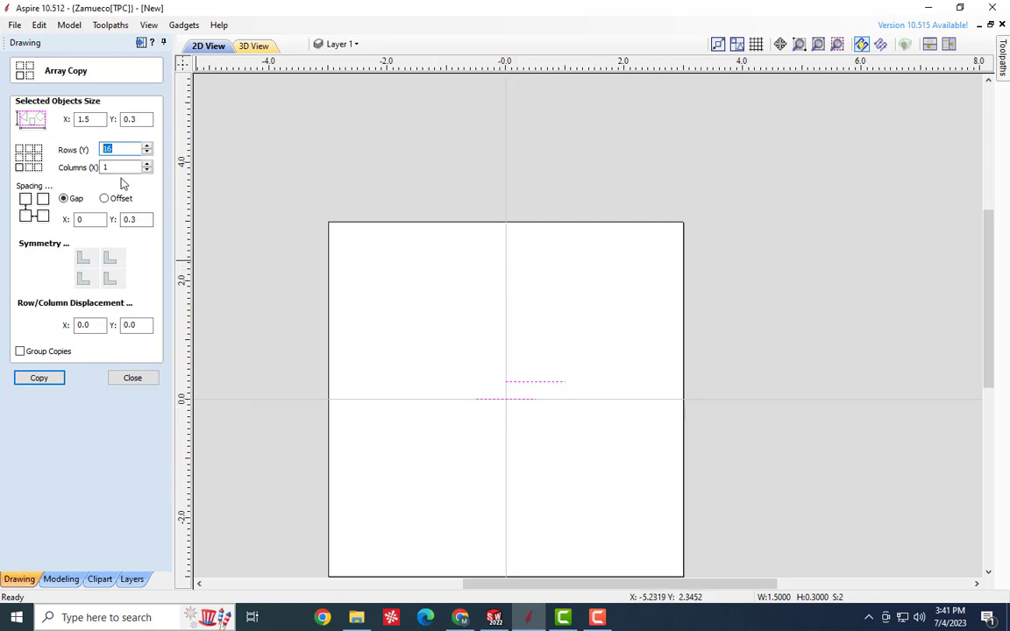
pyautogui.scroll(-1, 498, 392)
pyautogui.scroll(1, 587, 456)
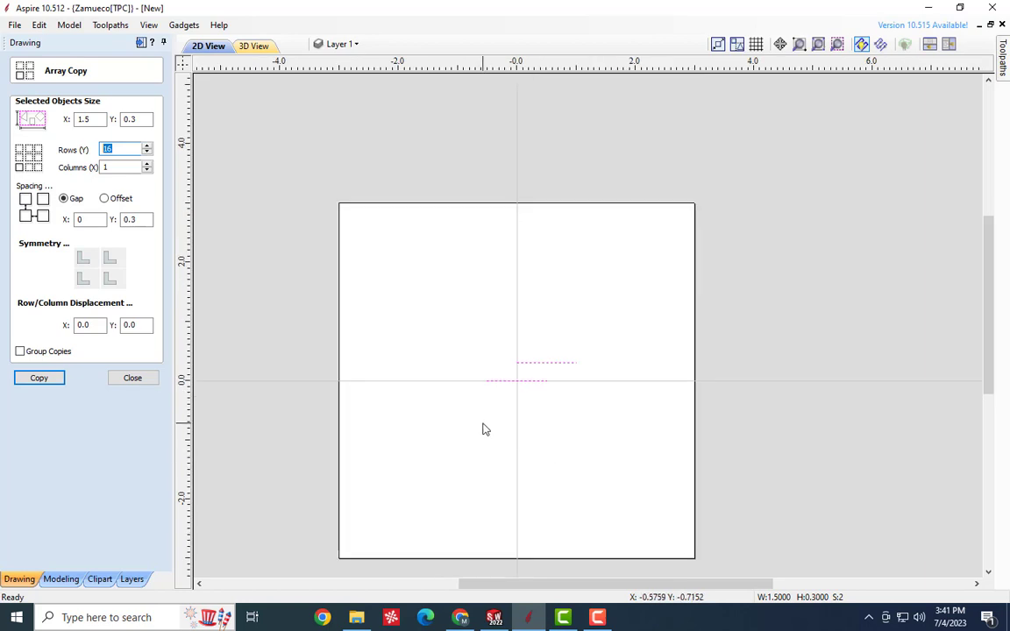
pyautogui.scroll(1, 482, 429)
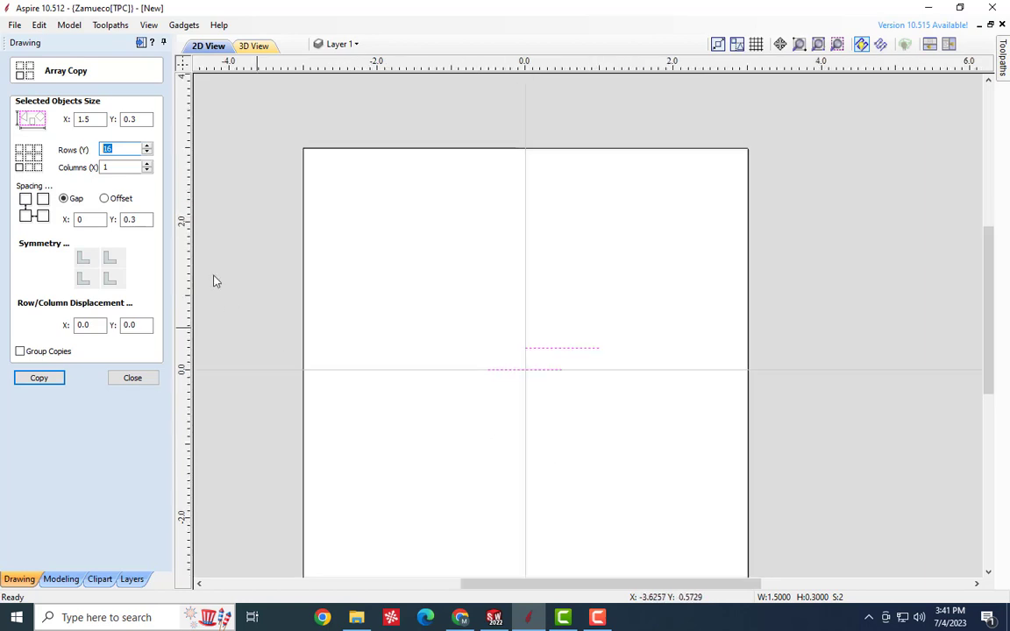
pyautogui.click(145, 220)
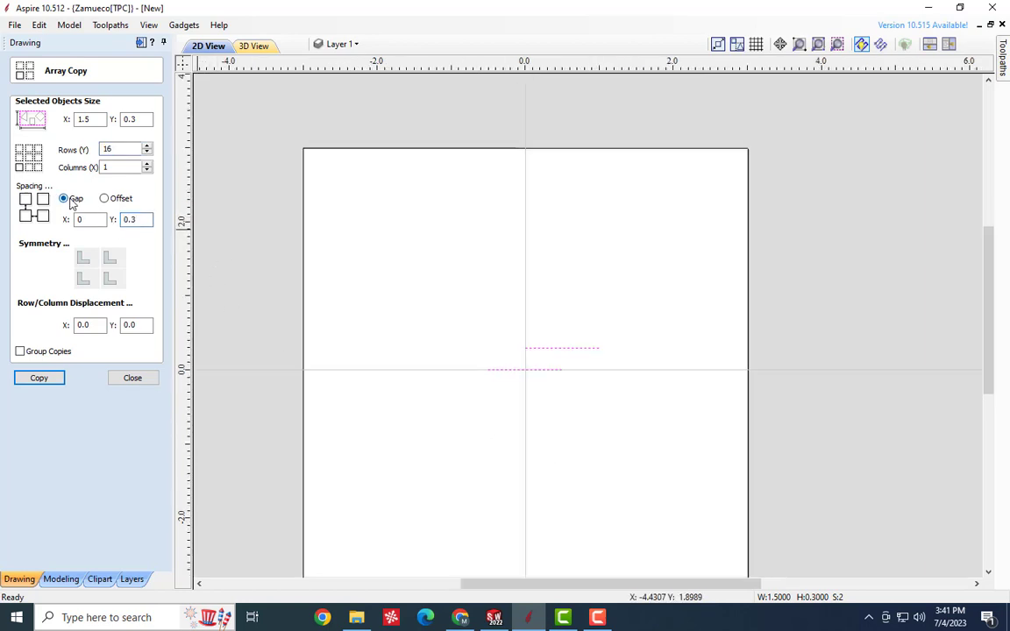
pyautogui.click(135, 221)
pyautogui.click(39, 377)
pyautogui.scroll(-1, 427, 462)
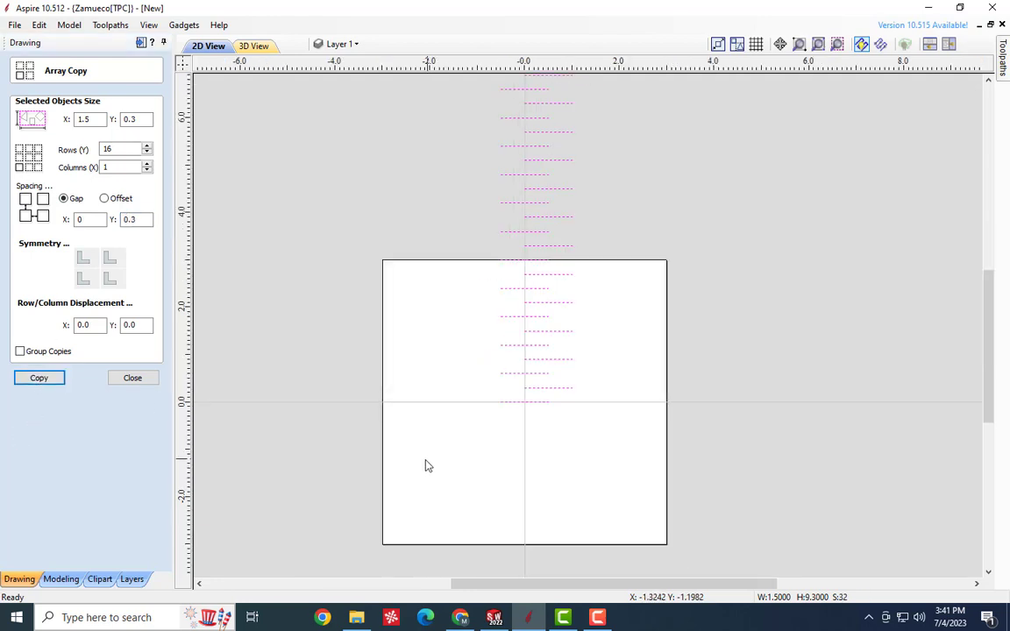
pyautogui.scroll(-1, 403, 456)
pyautogui.scroll(-1, 382, 444)
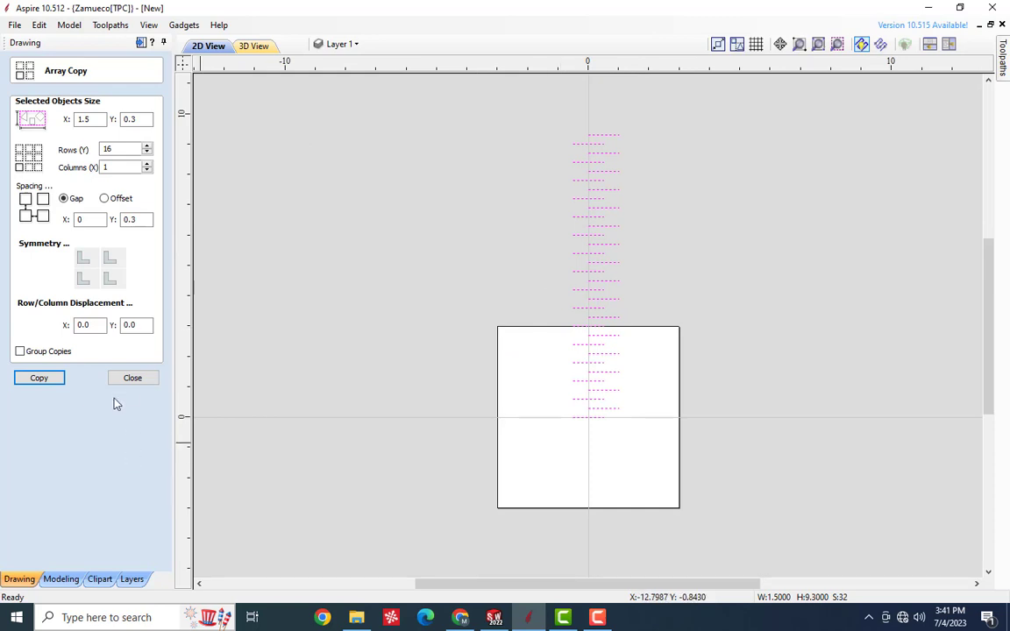
pyautogui.click(132, 378)
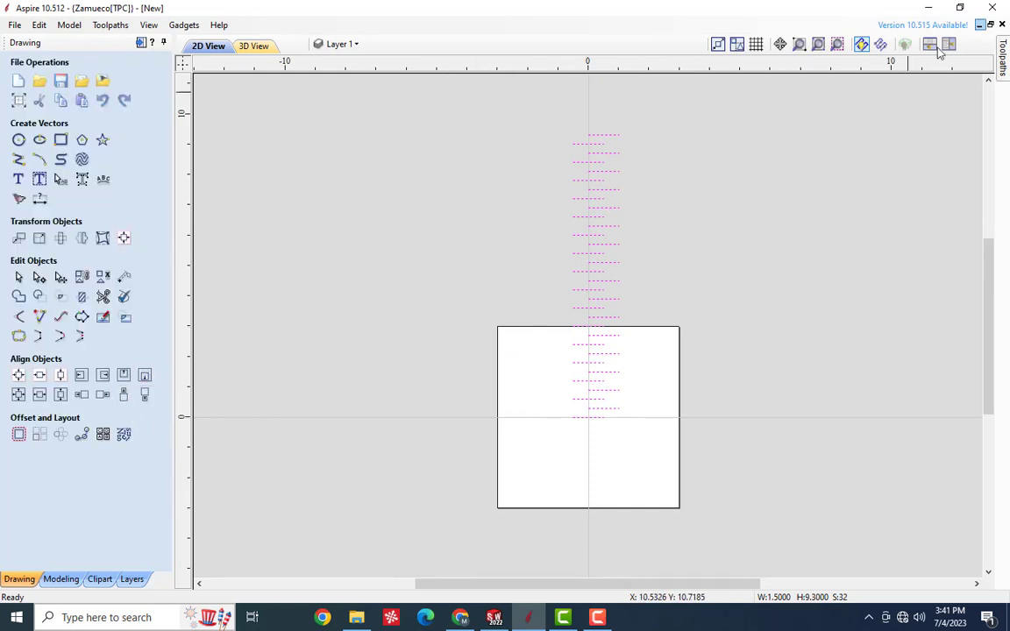
# Select the whole column of staggered lines and center it horizontally and vertically in the material
pyautogui.moveTo(703, 123); pyautogui.dragTo(524, 471)
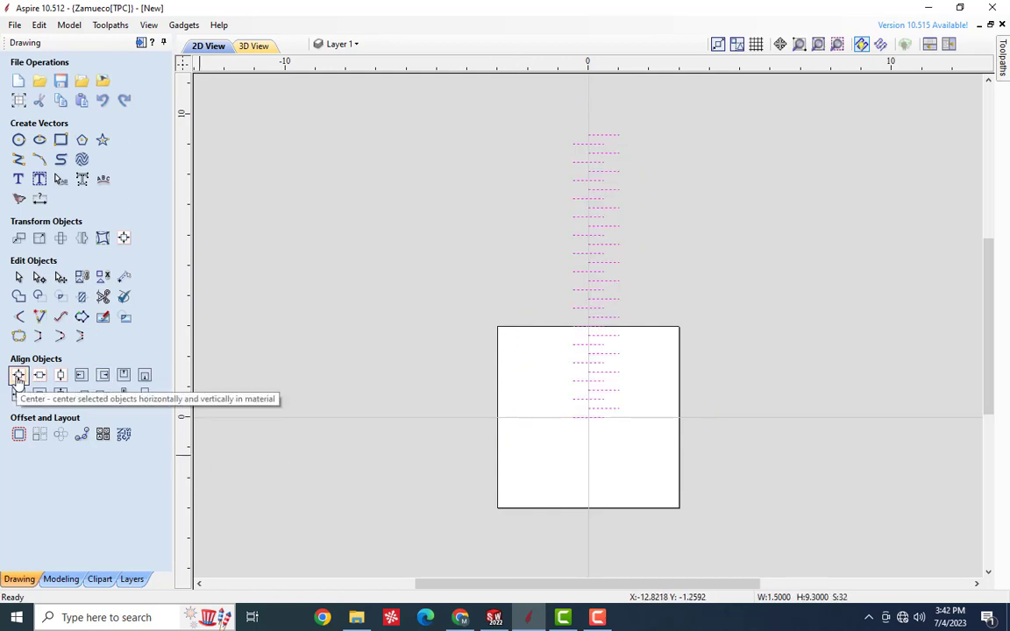
pyautogui.click(18, 378)
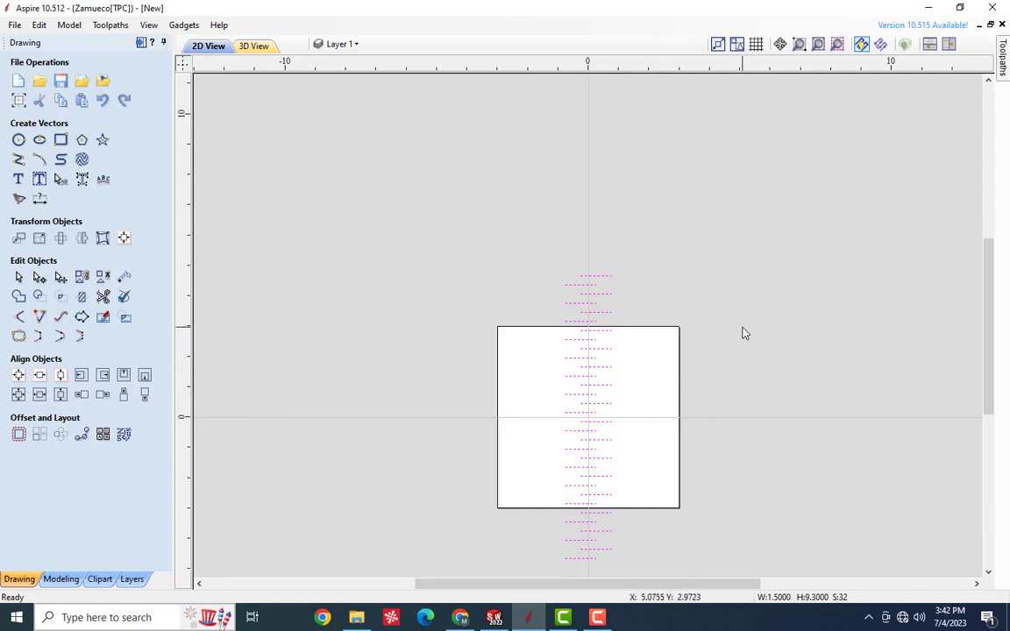
pyautogui.click(666, 307)
# Delete the staggered lines that extend beyond the upper and lower edges of the material
pyautogui.scroll(1, 596, 298)
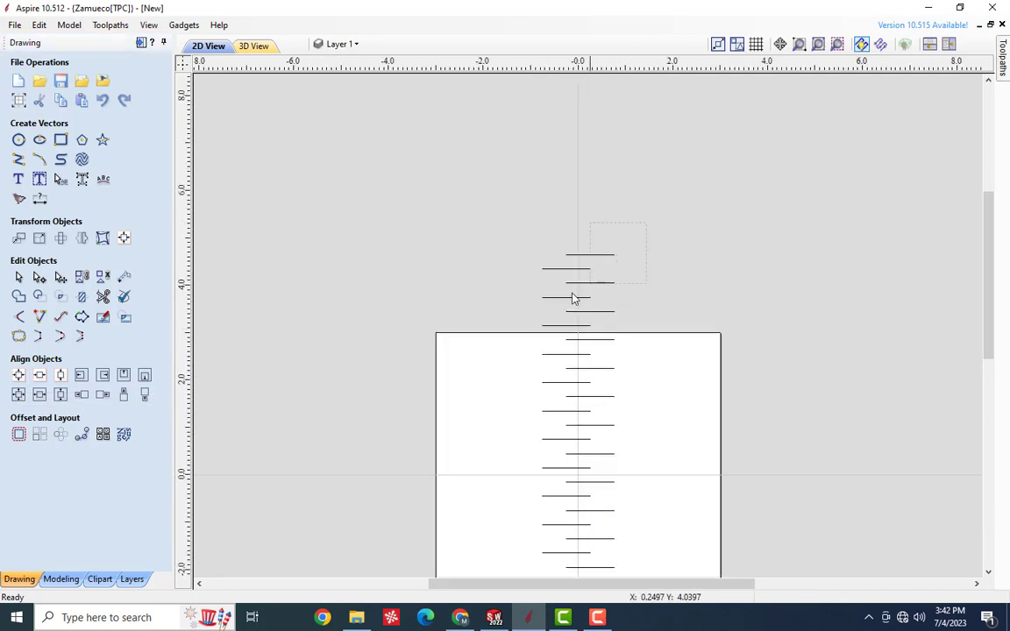
pyautogui.moveTo(513, 323); pyautogui.dragTo(514, 334)
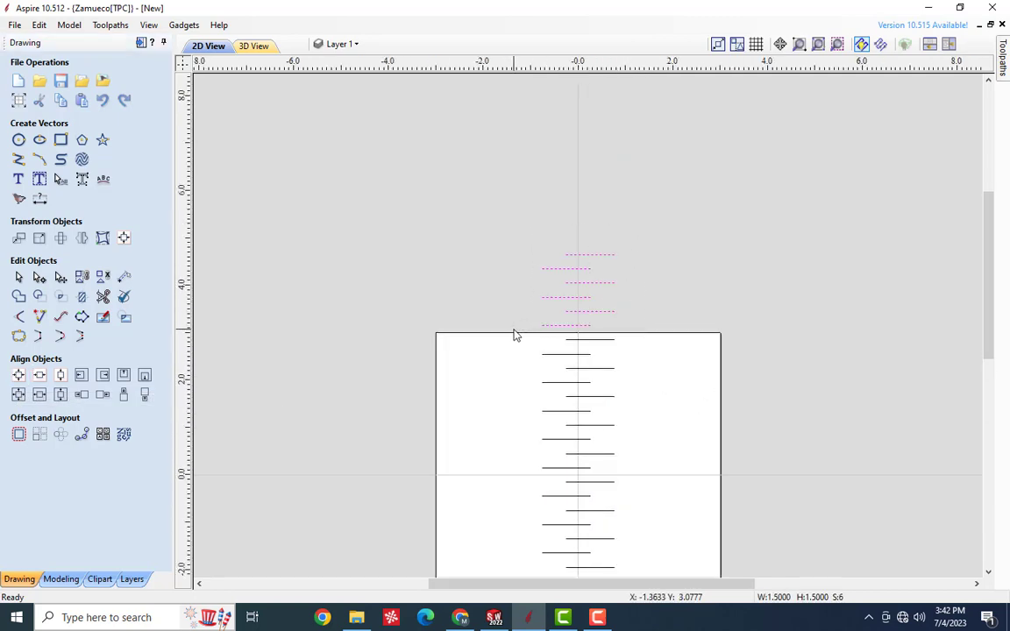
pyautogui.press('Delete')
pyautogui.scroll(-2, 421, 272)
pyautogui.scroll(1, 604, 473)
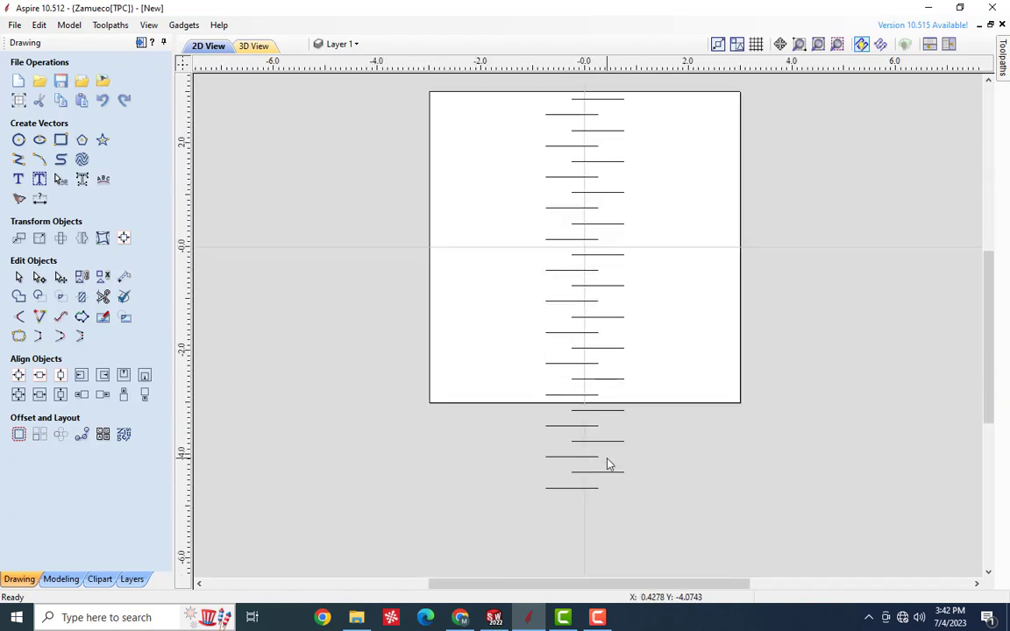
pyautogui.moveTo(645, 418); pyautogui.dragTo(503, 508)
pyautogui.press('Delete')
pyautogui.scroll(-1, 600, 468)
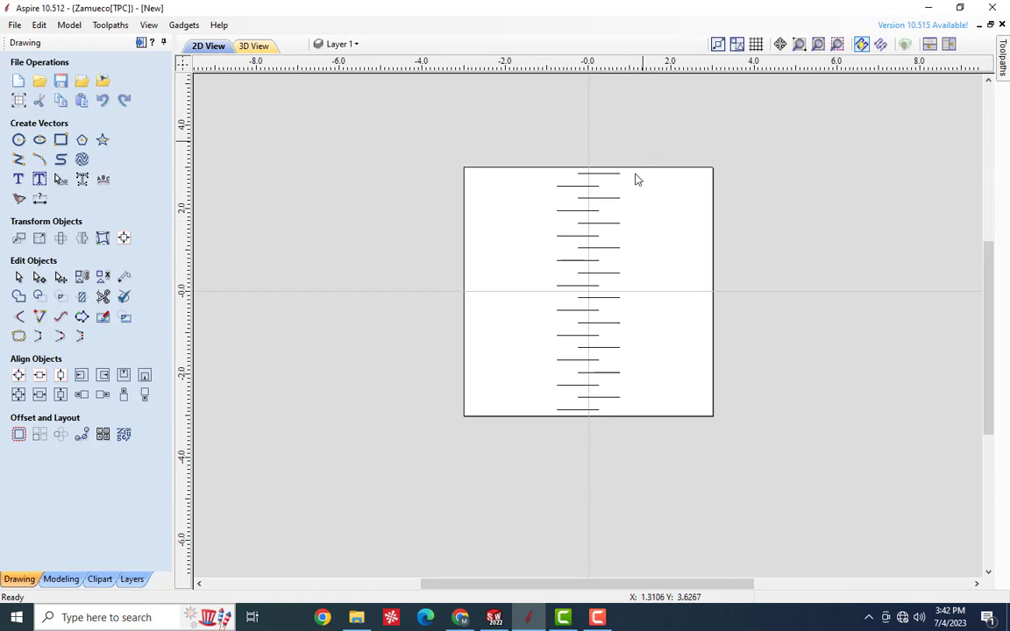
# Array-copy the remaining staggered lines into 1 row and 16 columns with Offset spacing of 1.01 in X and 0 in Y
pyautogui.moveTo(641, 156); pyautogui.dragTo(531, 432)
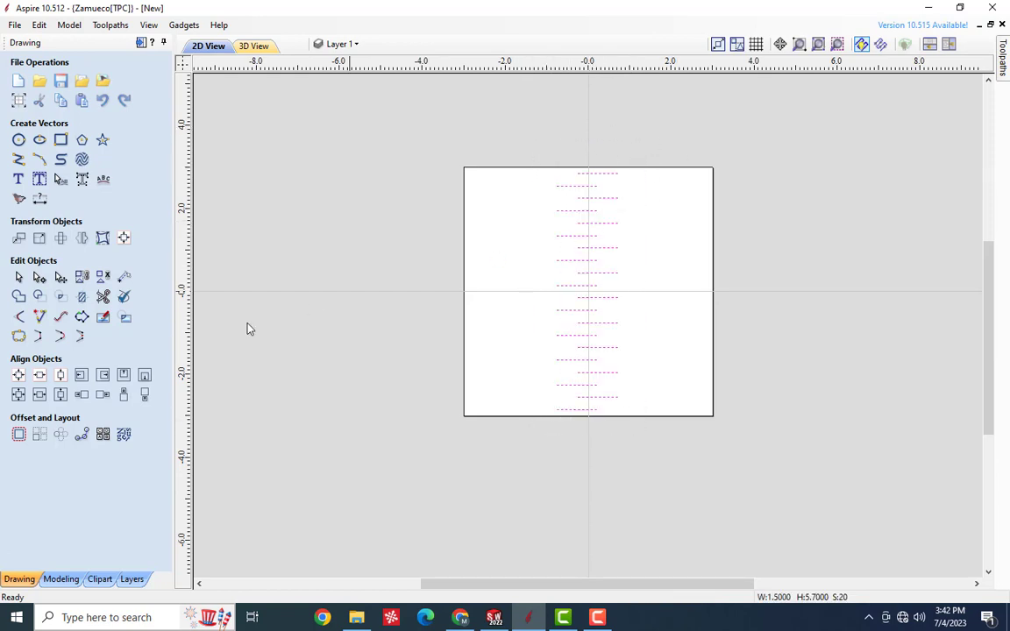
pyautogui.click(39, 433)
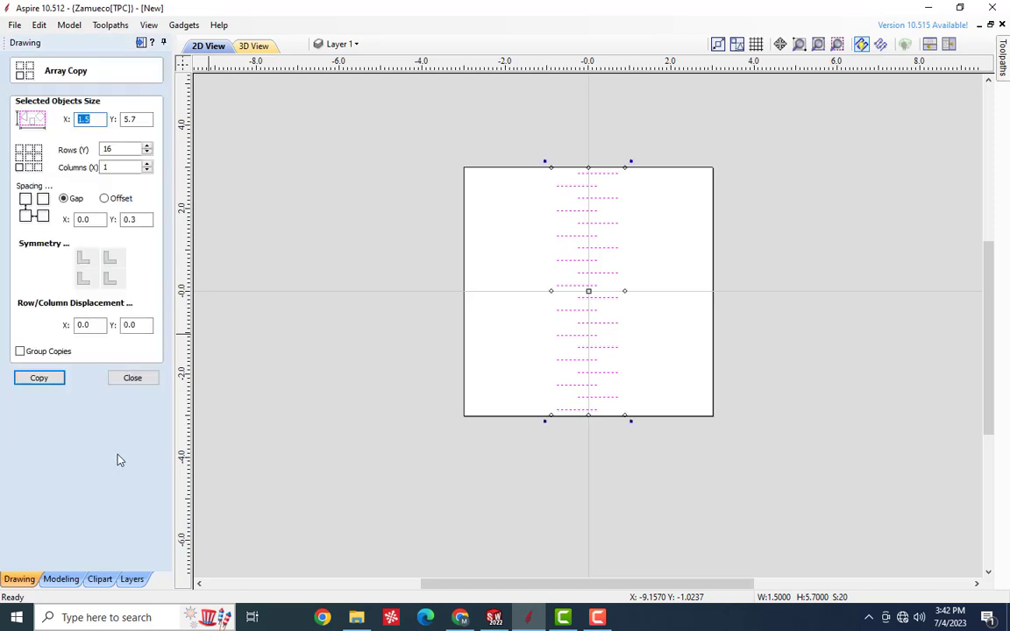
pyautogui.doubleClick(120, 151)
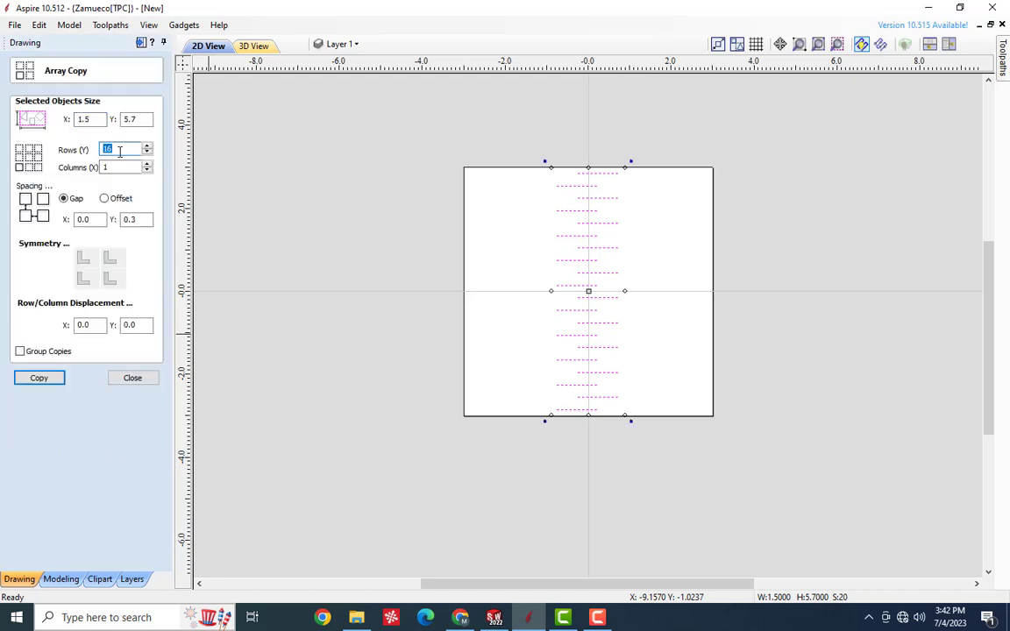
pyautogui.write('1')
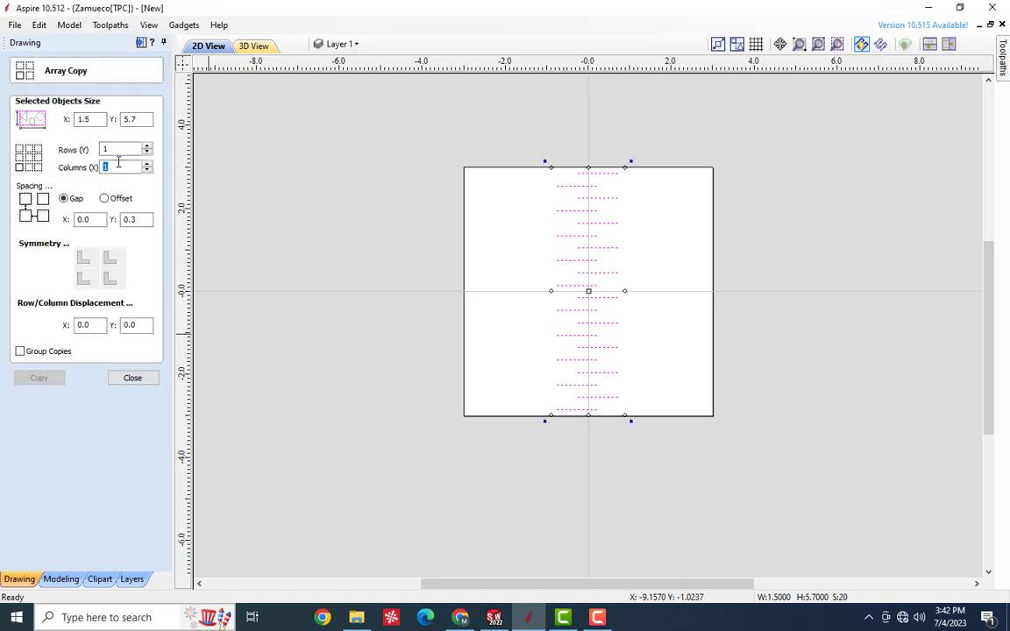
pyautogui.write('16')
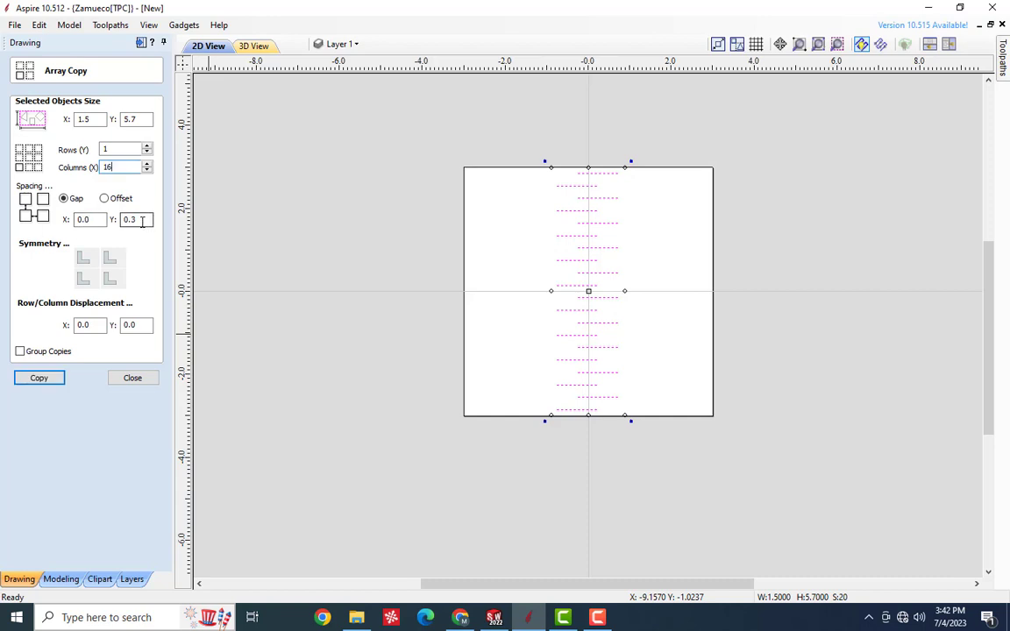
pyautogui.click(104, 198)
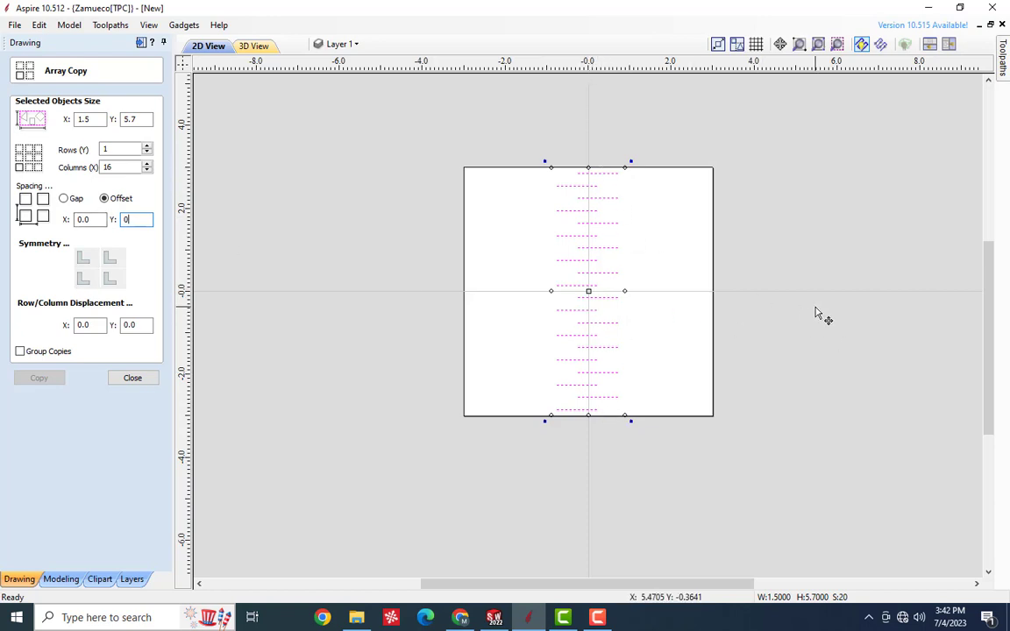
pyautogui.doubleClick(98, 220)
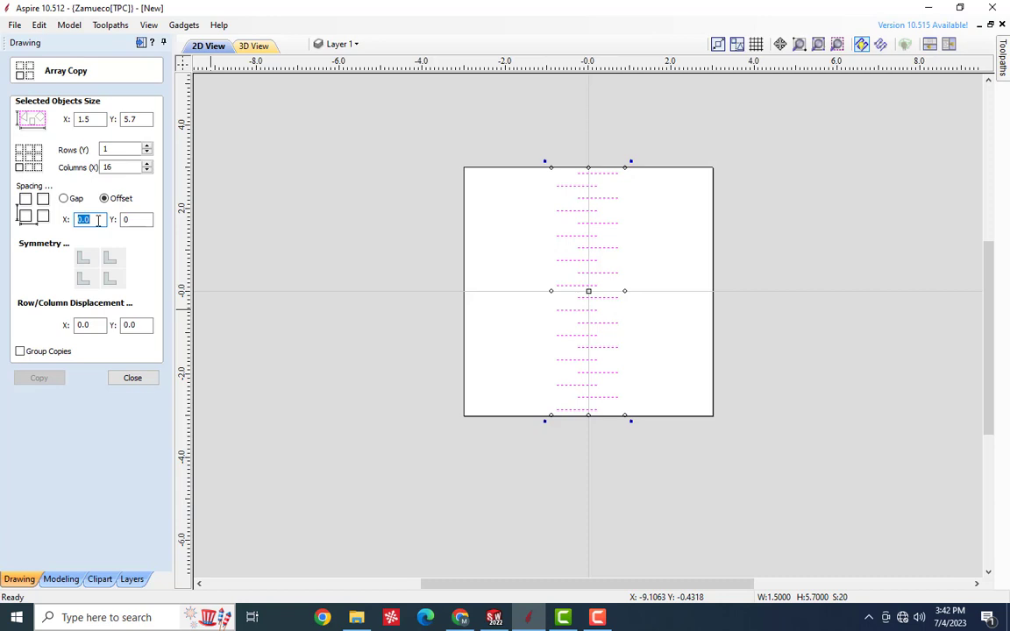
pyautogui.write('1.1')
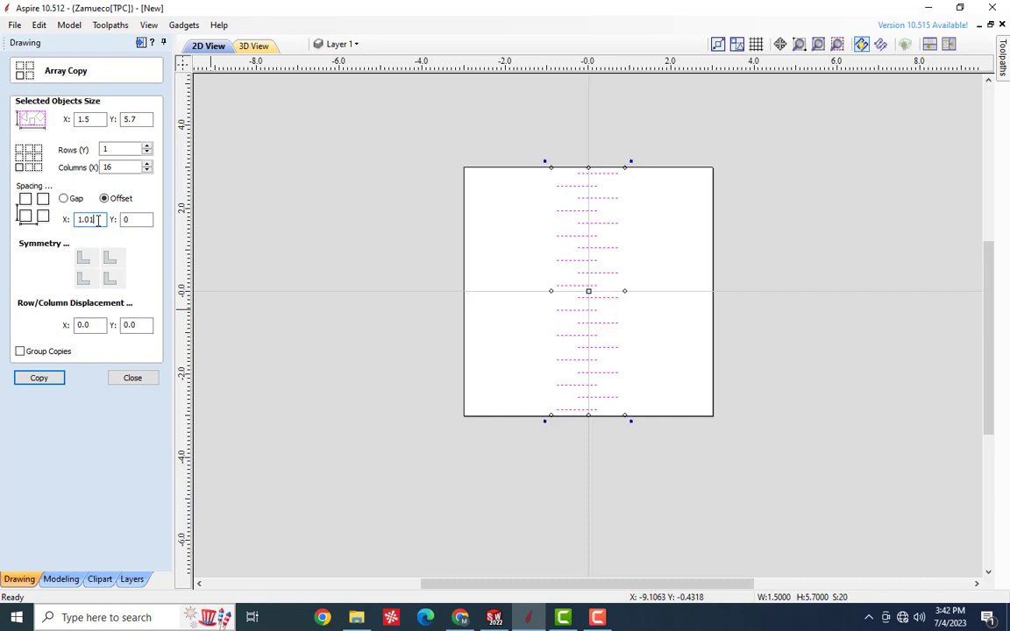
pyautogui.click(38, 378)
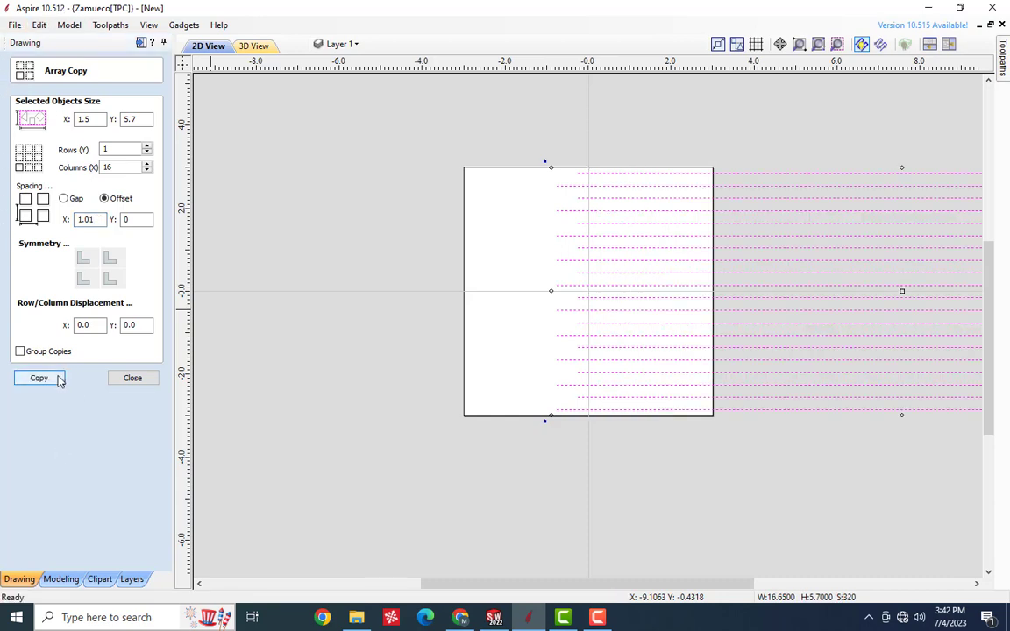
# Check the individual line segments in the topmost row of the array by selecting them one at a time
pyautogui.click(356, 338)
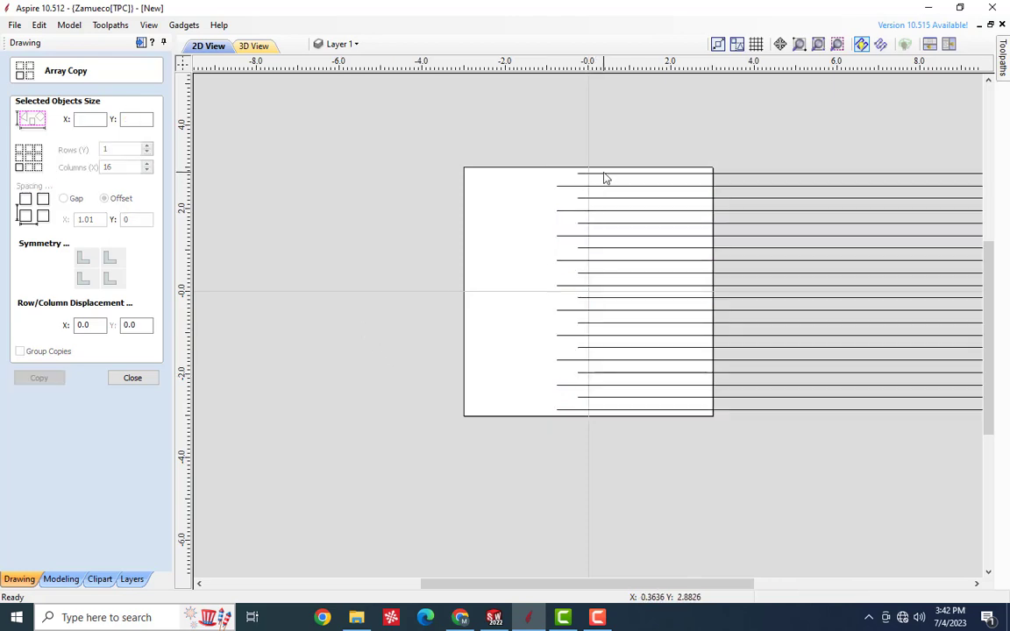
pyautogui.click(613, 174)
pyautogui.click(681, 173)
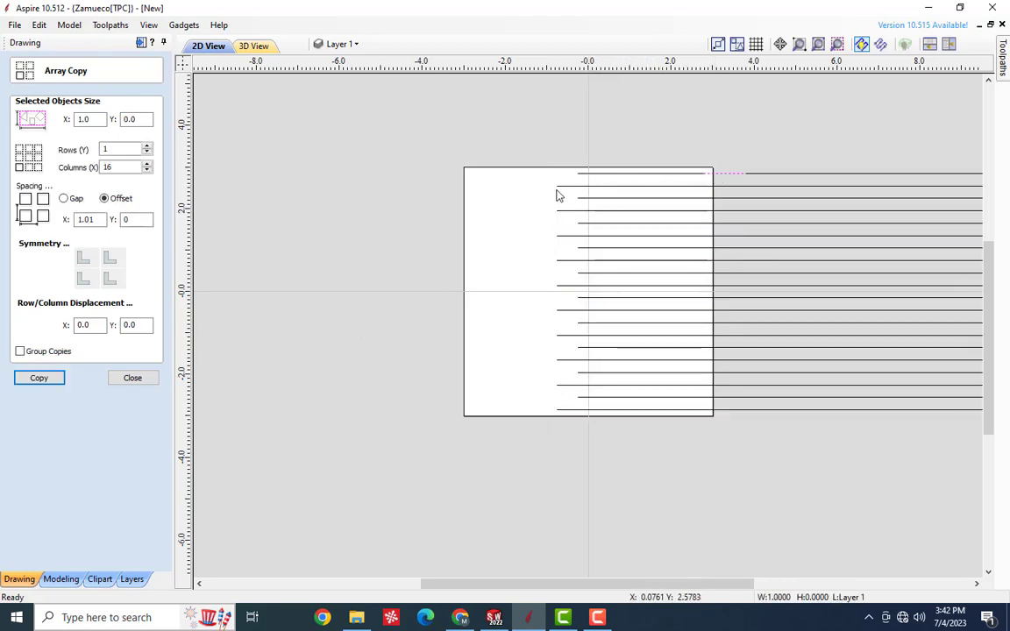
# Undo the array of staggered lines and repeat it in 1 row and 16 columns with the X offset set to 1.05
pyautogui.click(712, 174)
pyautogui.scroll(1, 710, 173)
pyautogui.scroll(4, 710, 172)
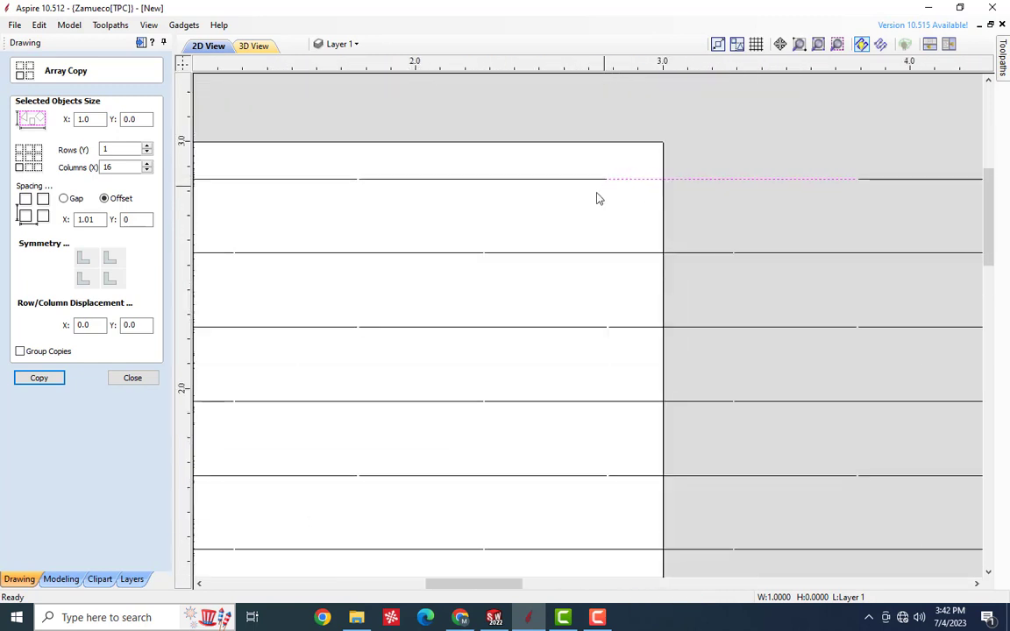
pyautogui.scroll(-5, 597, 198)
pyautogui.scroll(-1, 597, 198)
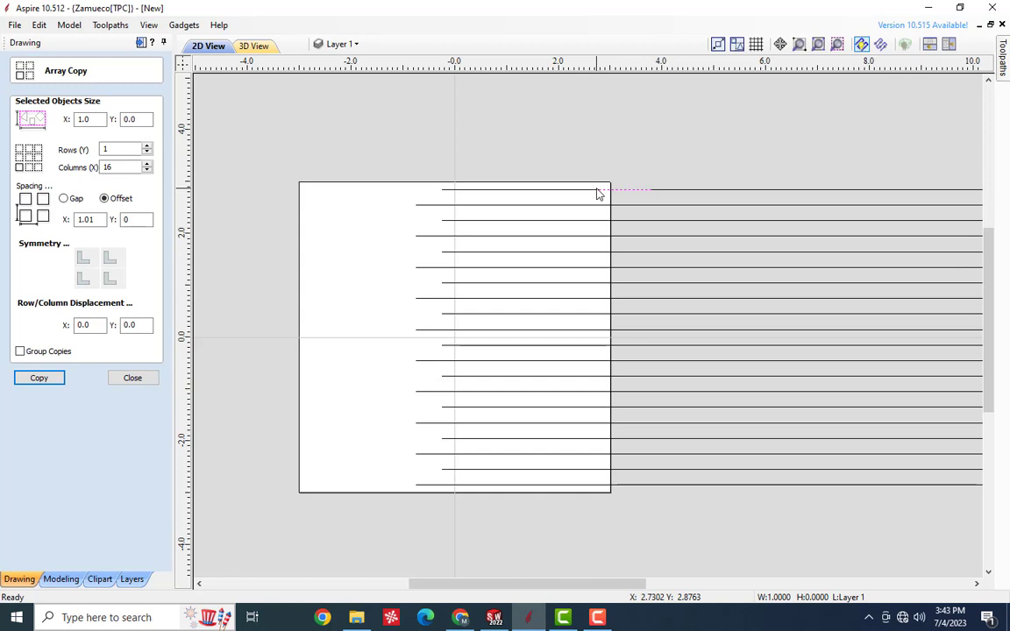
pyautogui.click(597, 194)
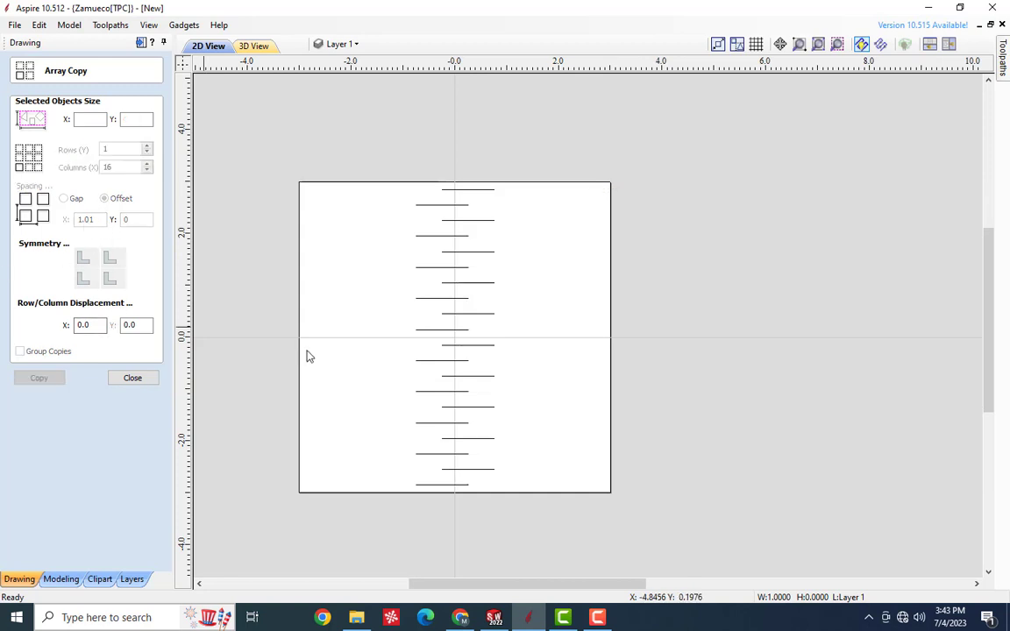
pyautogui.moveTo(534, 130); pyautogui.dragTo(373, 489)
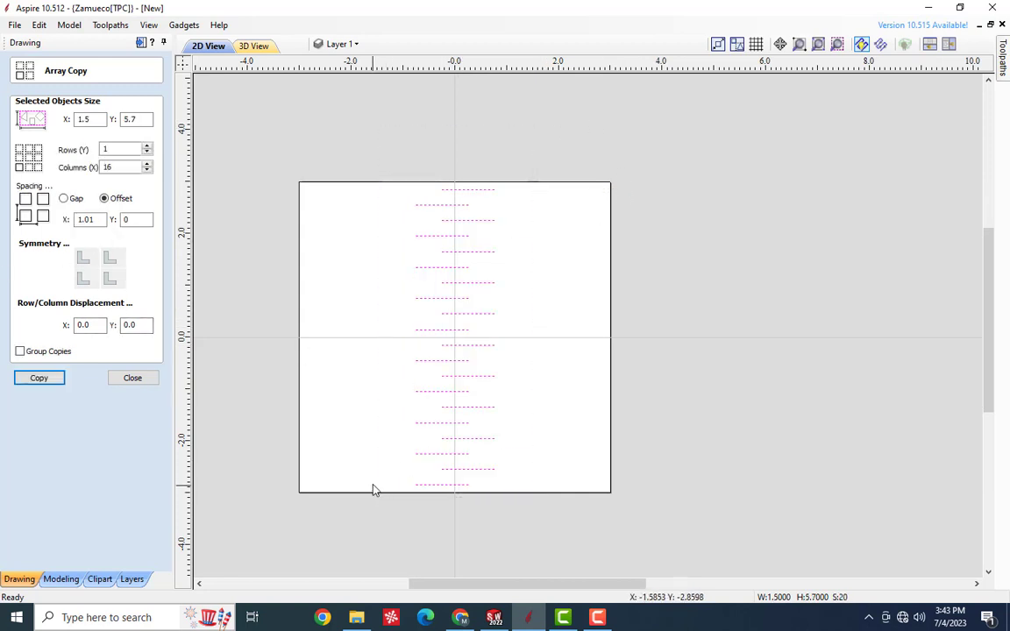
pyautogui.click(99, 219)
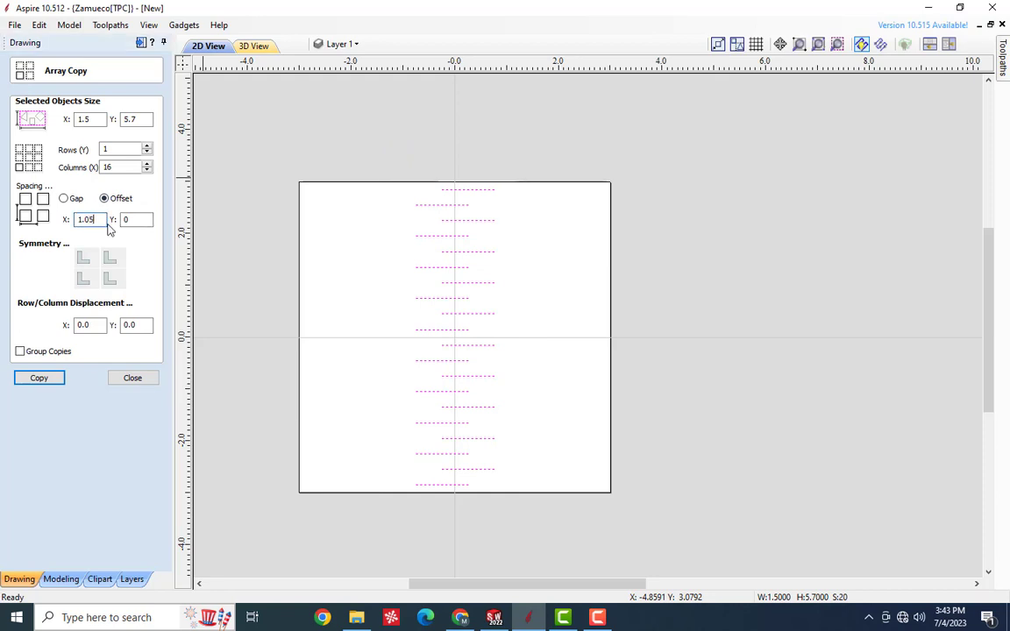
pyautogui.click(38, 378)
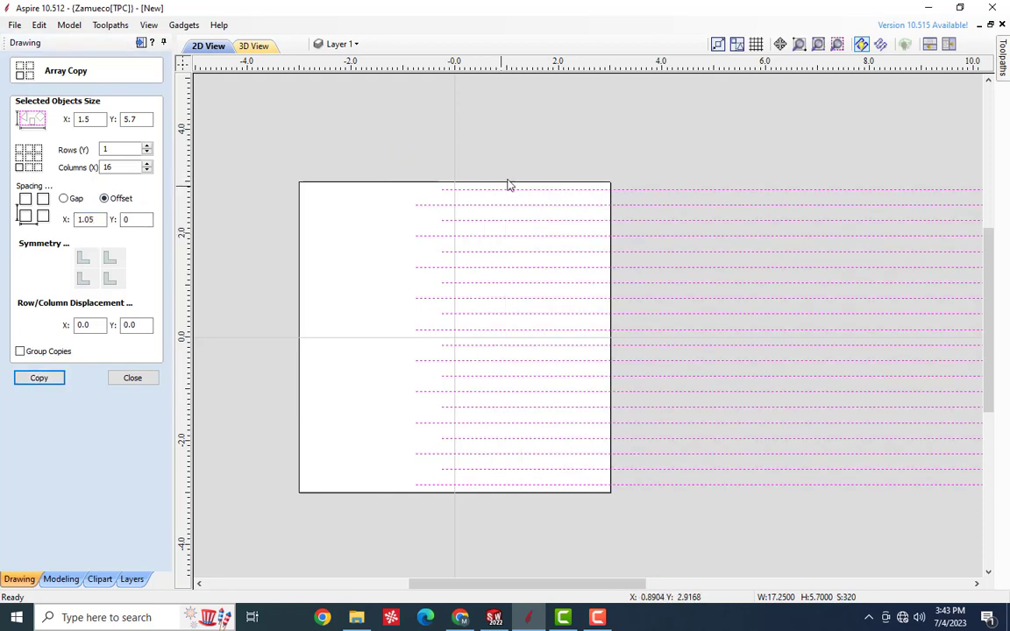
# Select all the arrayed lines, leave Array Copy, and center them horizontally and vertically in the material
pyautogui.click(485, 196)
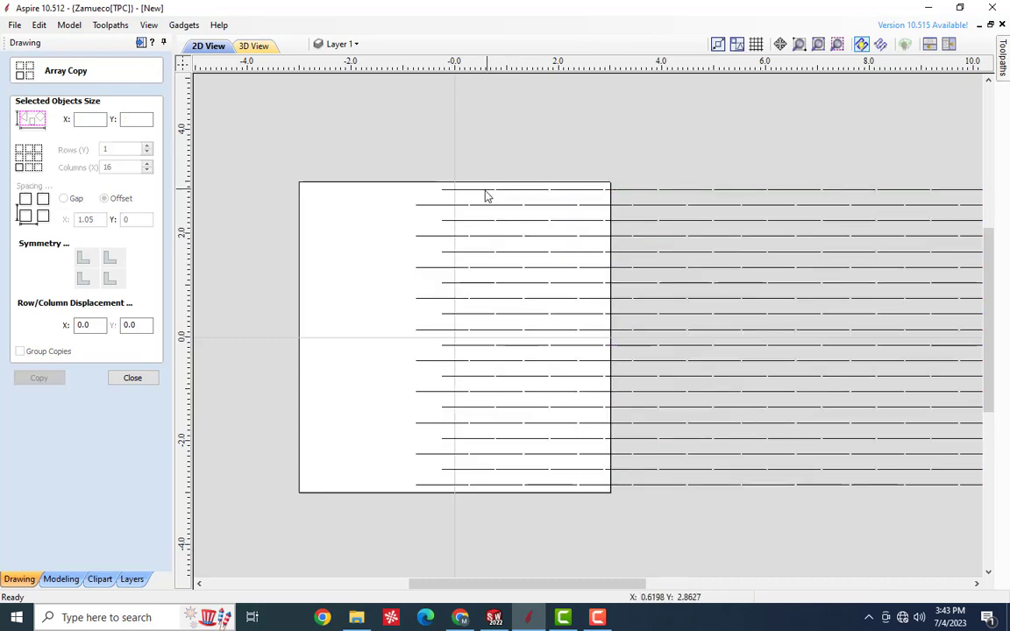
pyautogui.scroll(2, 530, 196)
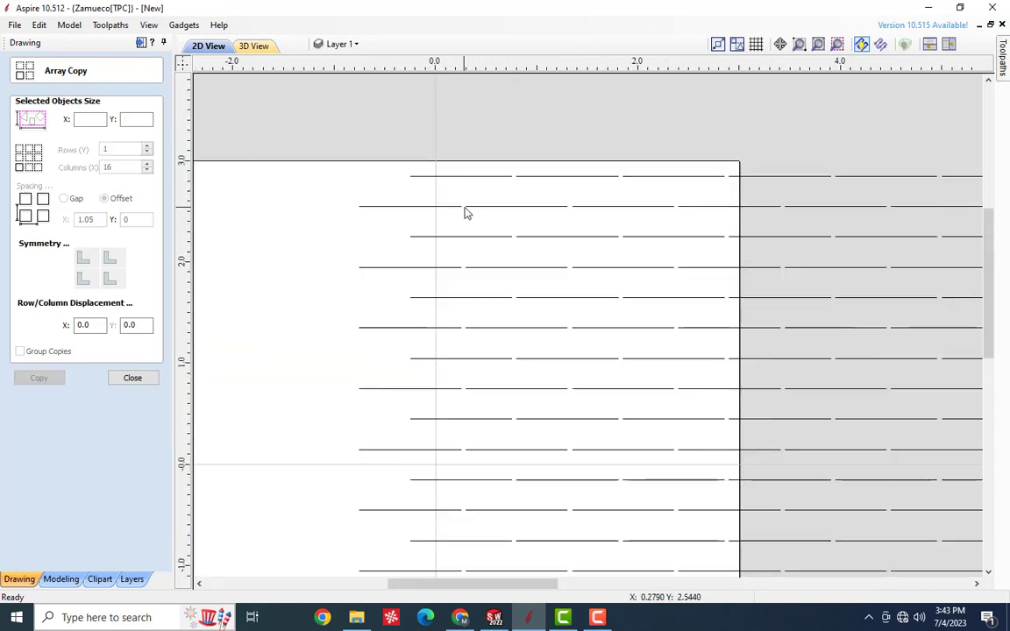
pyautogui.scroll(-1, 464, 214)
pyautogui.scroll(-2, 464, 210)
pyautogui.scroll(-1, 399, 213)
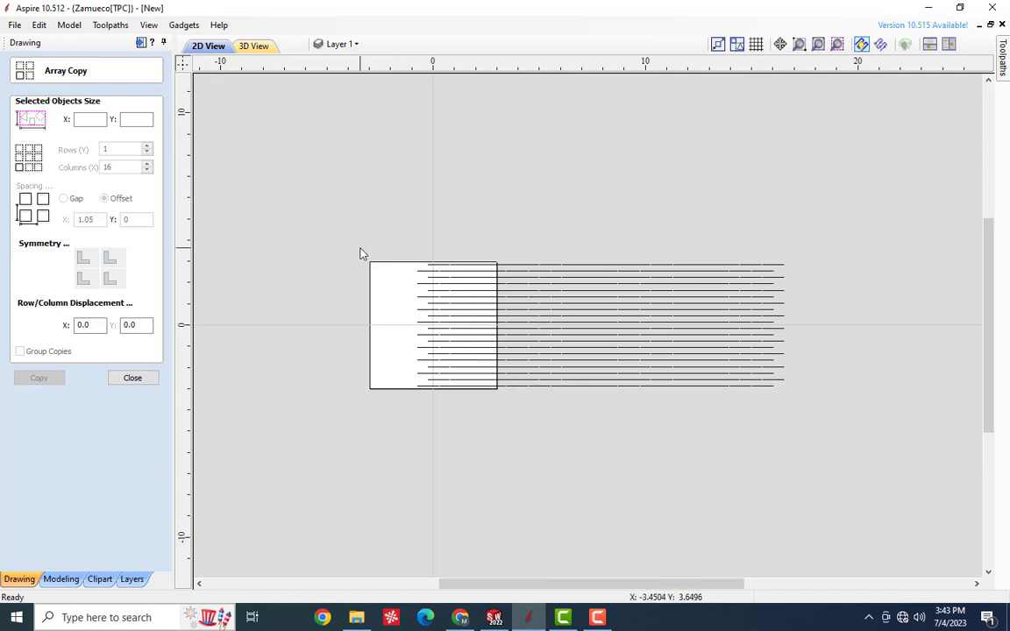
pyautogui.scroll(1, 362, 254)
pyautogui.scroll(-1, 396, 194)
pyautogui.moveTo(829, 226); pyautogui.dragTo(406, 434)
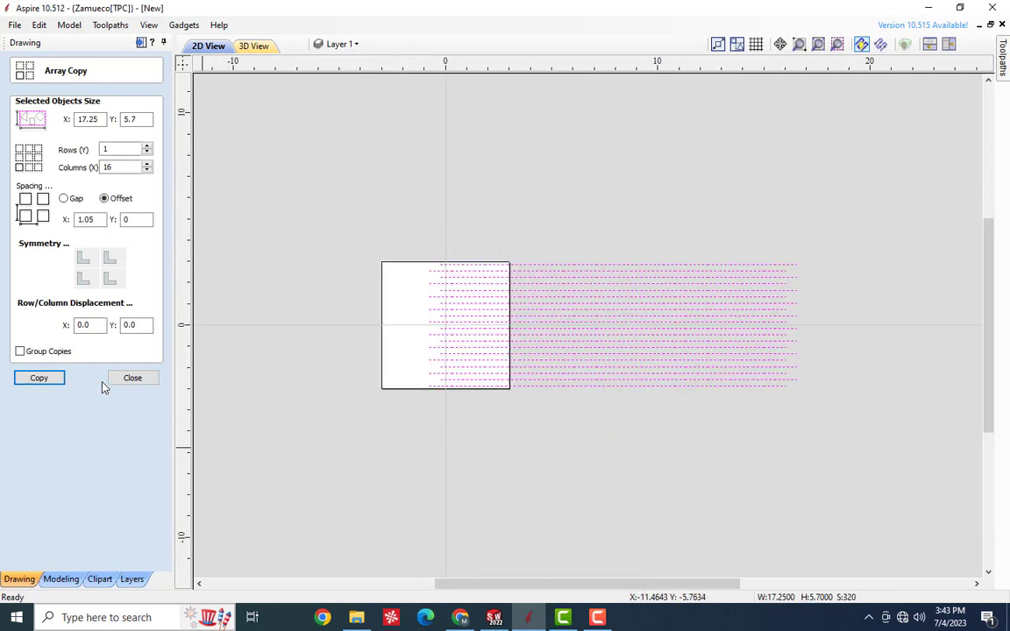
pyautogui.click(133, 378)
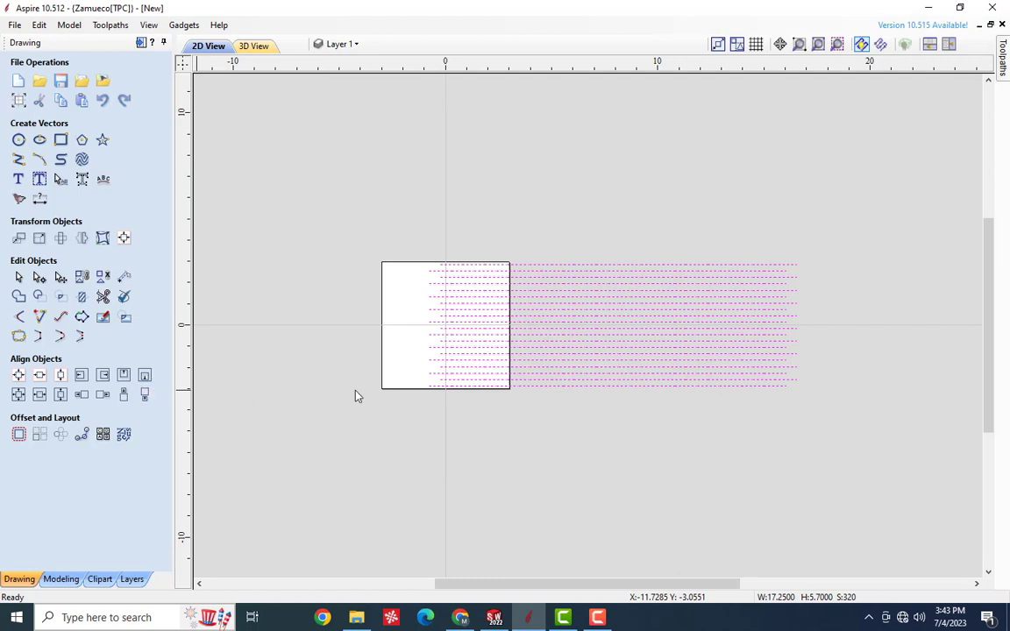
pyautogui.click(18, 378)
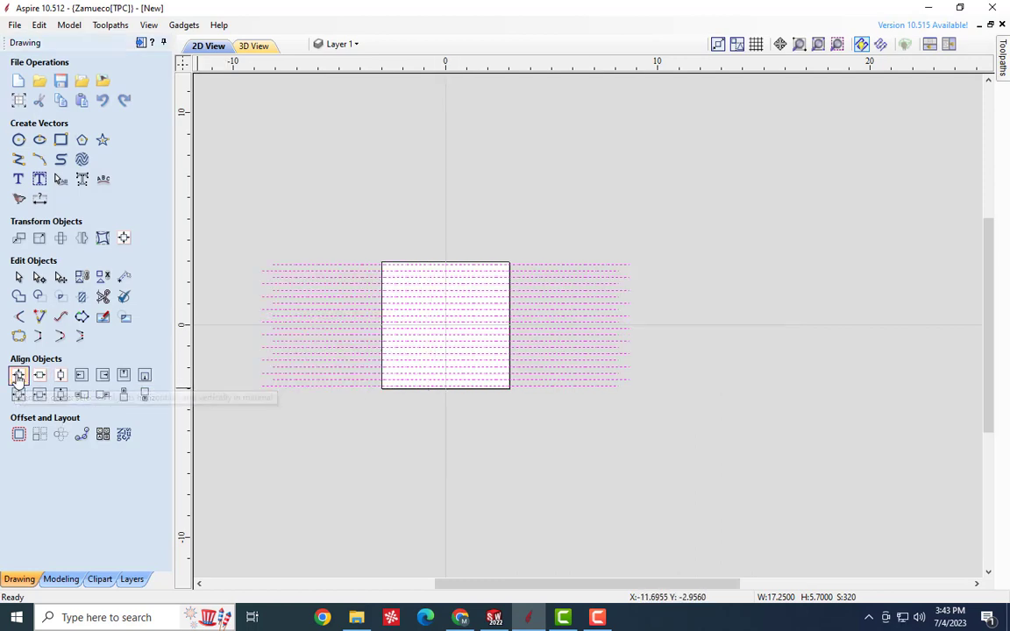
# Delete the line segments lying entirely outside the left and right edges of the material
pyautogui.click(357, 243)
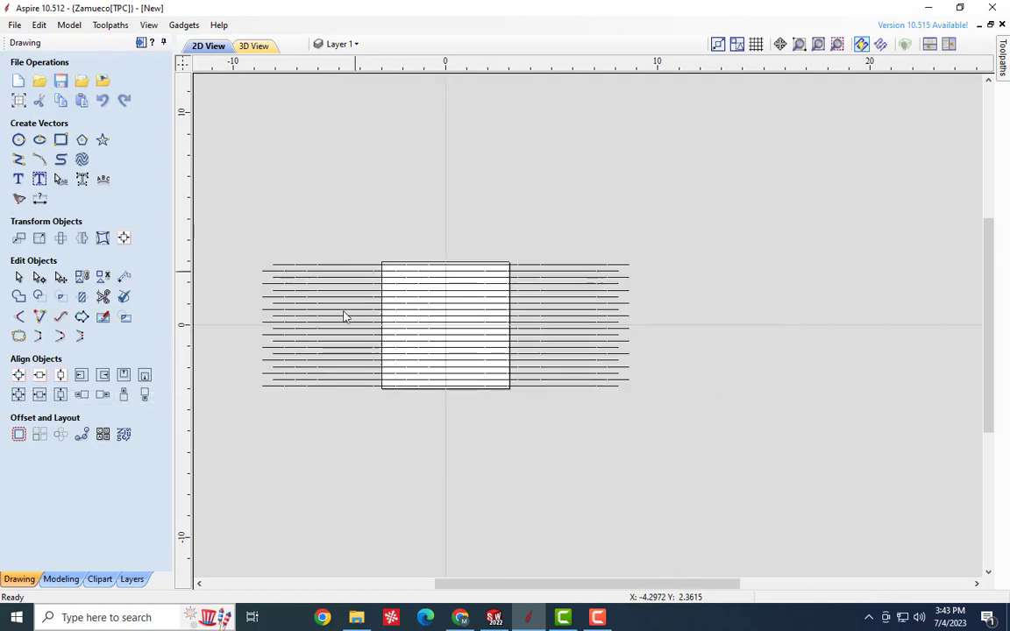
pyautogui.moveTo(356, 237); pyautogui.dragTo(260, 430)
pyautogui.press('Delete')
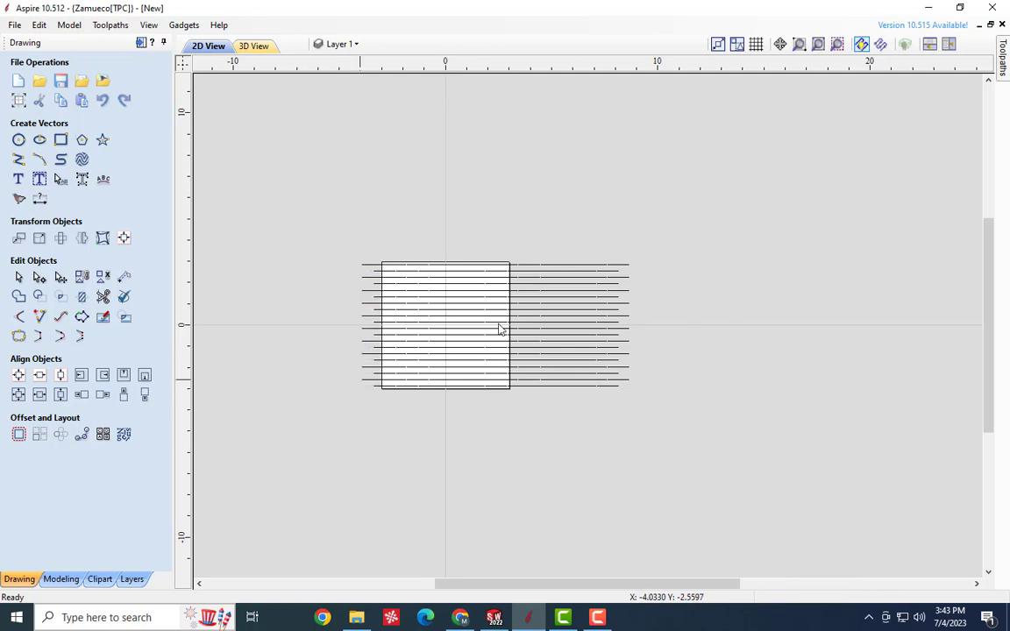
pyautogui.scroll(2, 496, 302)
pyautogui.moveTo(648, 364); pyautogui.dragTo(543, 491)
pyautogui.press('Delete')
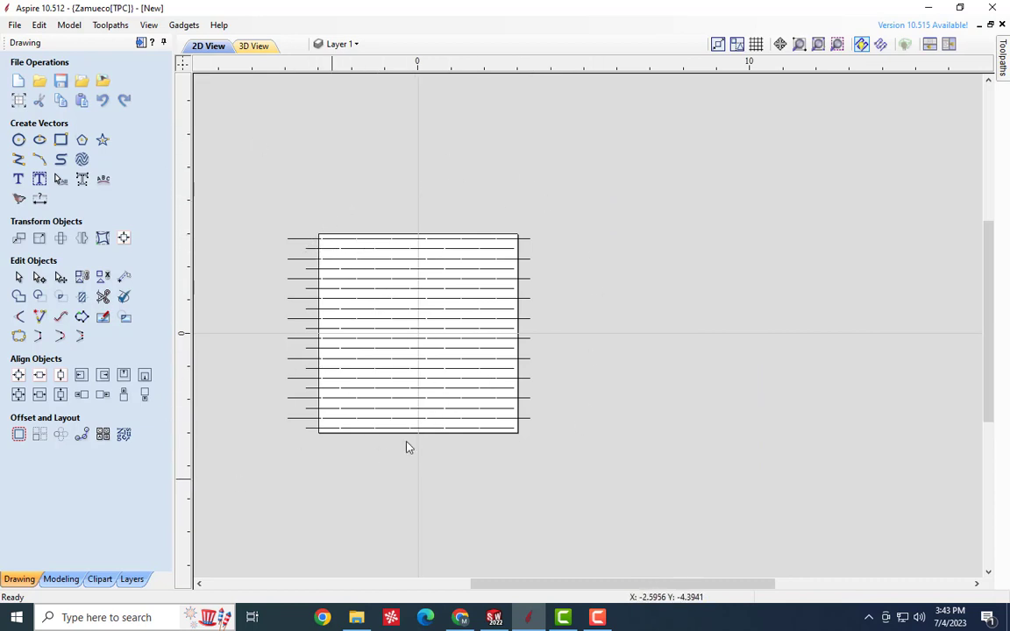
# Create a fluting toolpath on all the staggered lines using the Ball Nose (1/4") tool and calculate it
pyautogui.scroll(2, 281, 377)
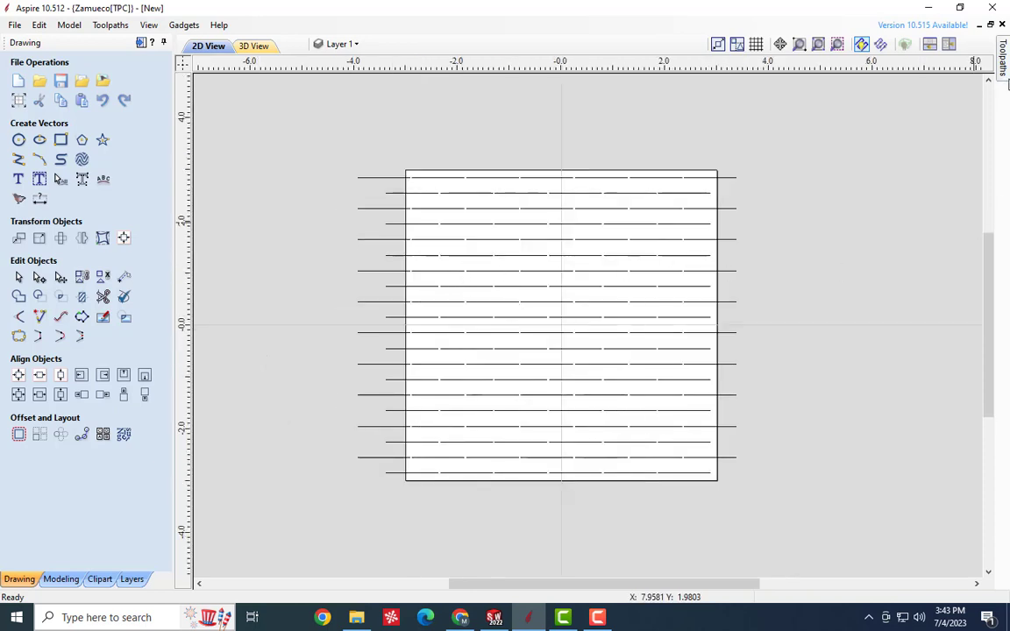
pyautogui.moveTo(1005, 88)
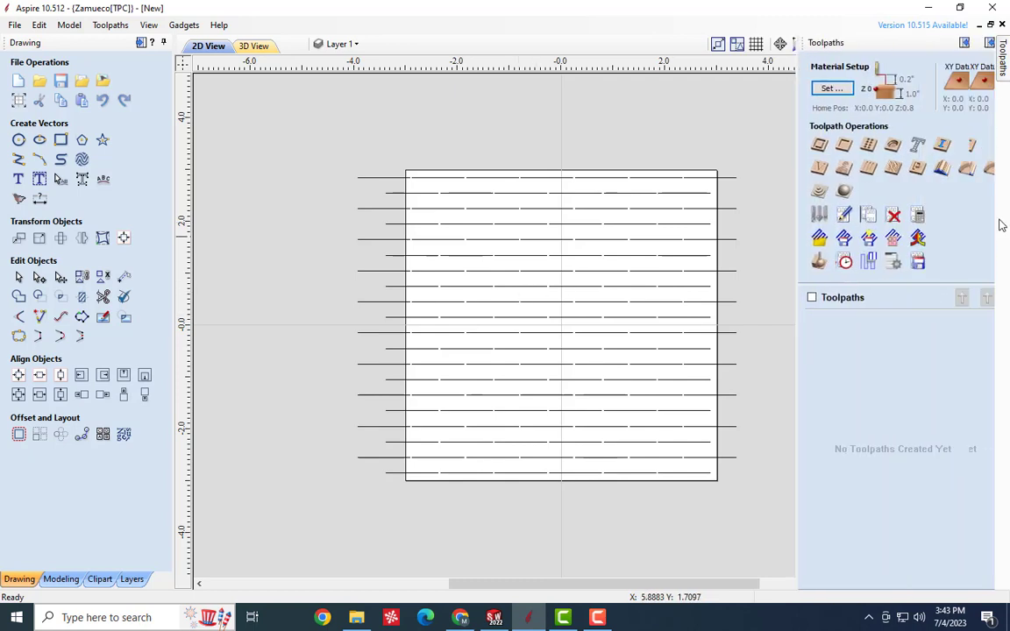
pyautogui.click(868, 167)
pyautogui.moveTo(756, 138); pyautogui.dragTo(317, 494)
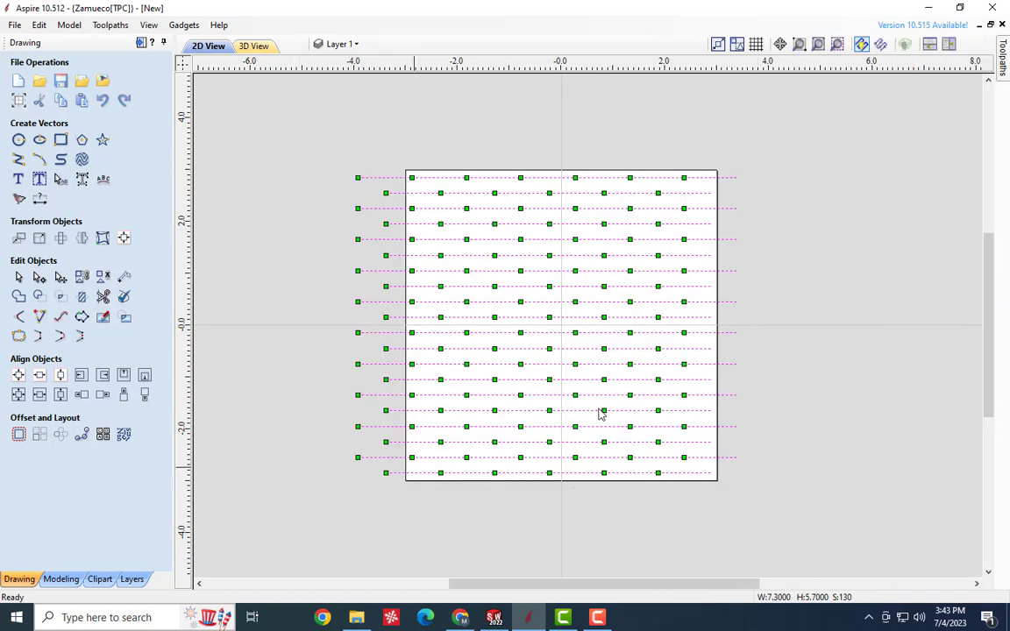
pyautogui.click(1003, 69)
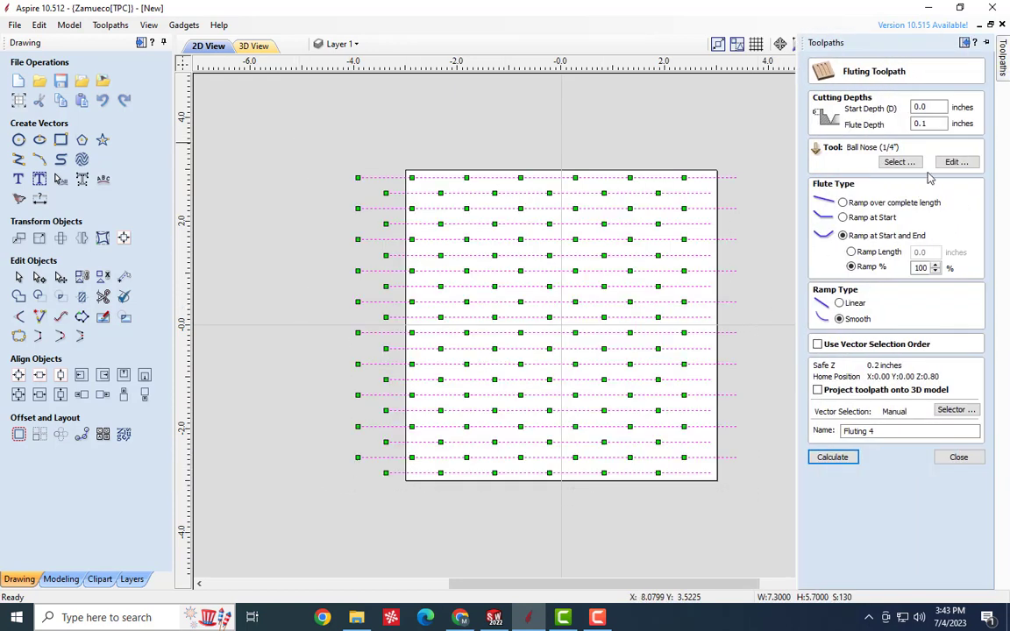
pyautogui.click(898, 162)
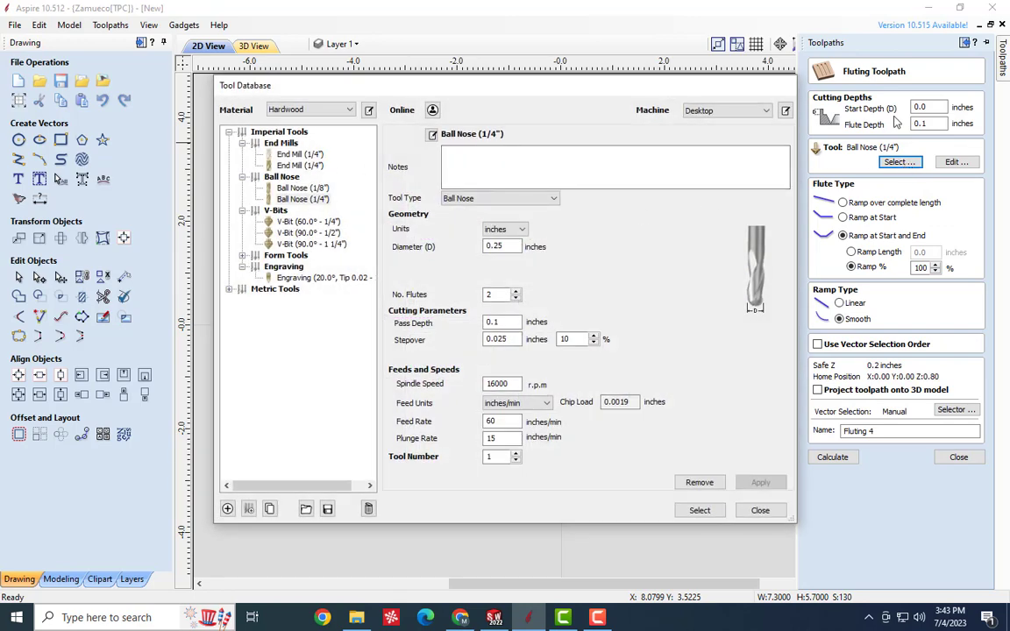
pyautogui.click(699, 510)
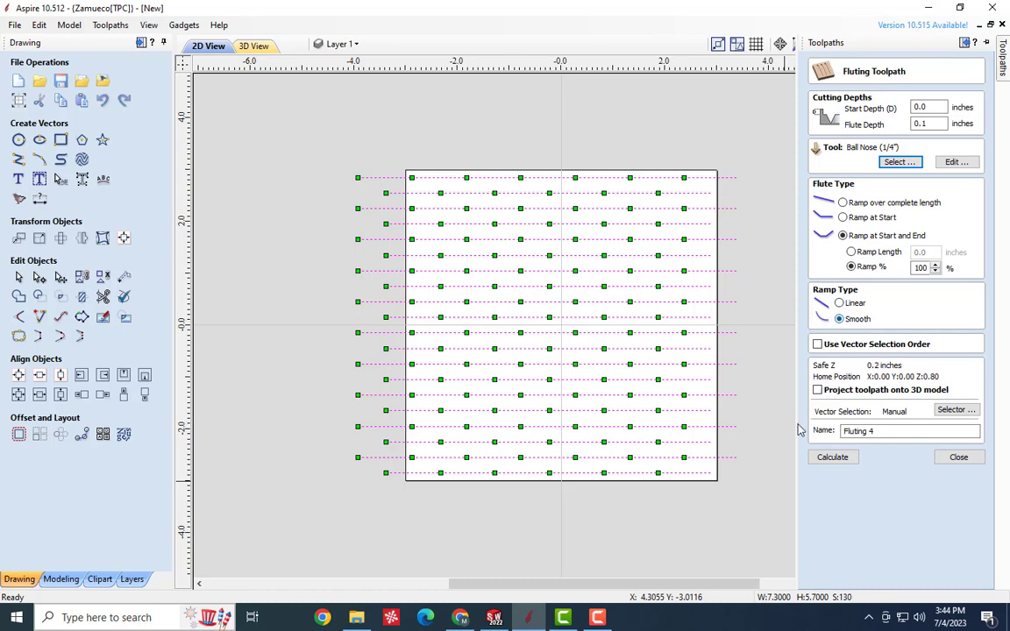
pyautogui.click(832, 458)
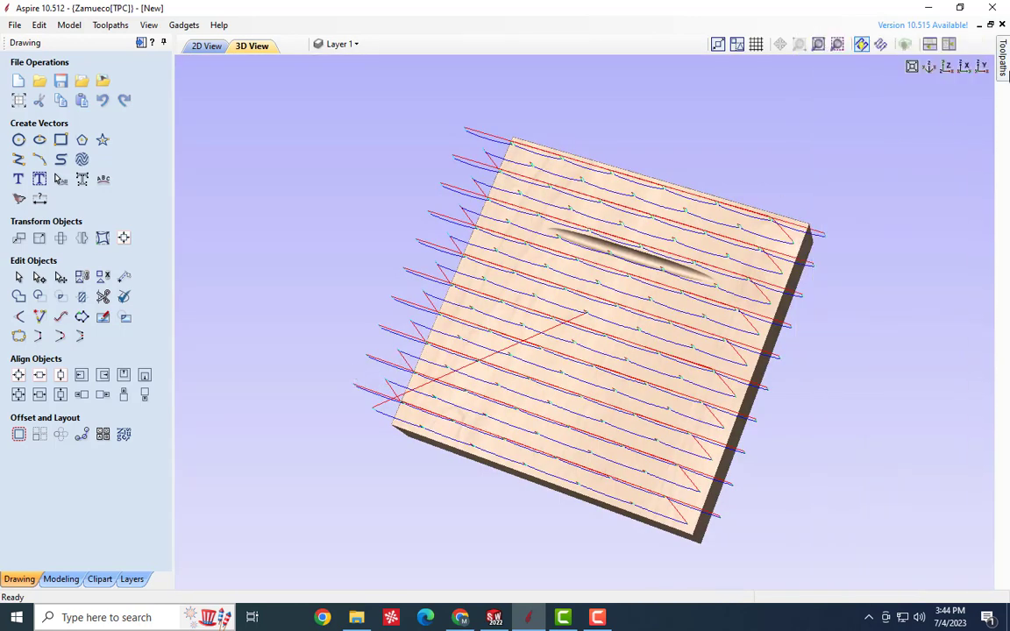
# Reset the 3D preview, simulate the Fluting 4 toolpath, and view the carved pattern at an angle
pyautogui.moveTo(1004, 75)
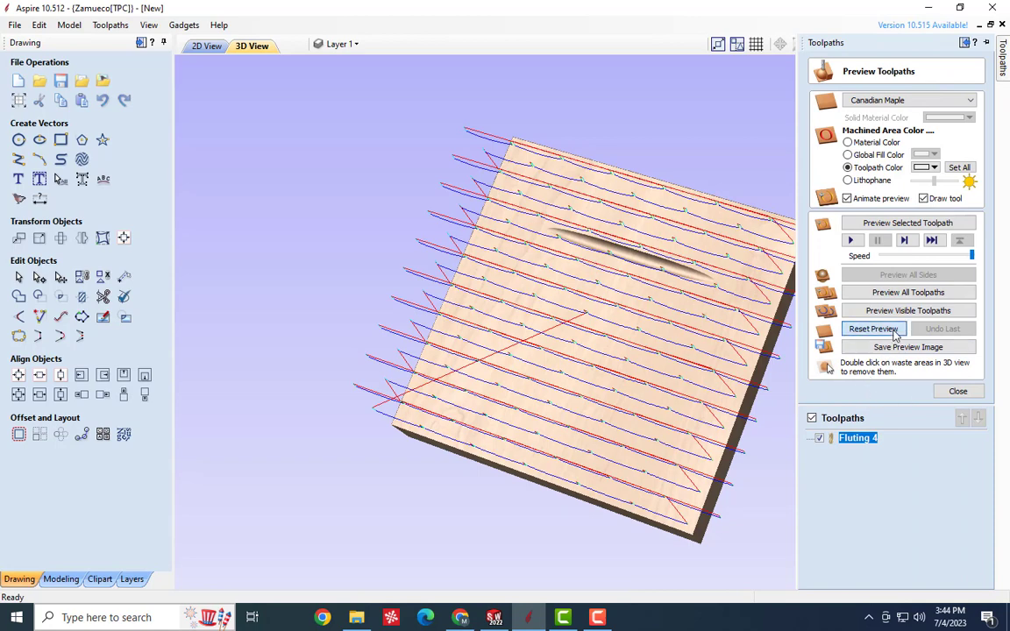
pyautogui.click(876, 330)
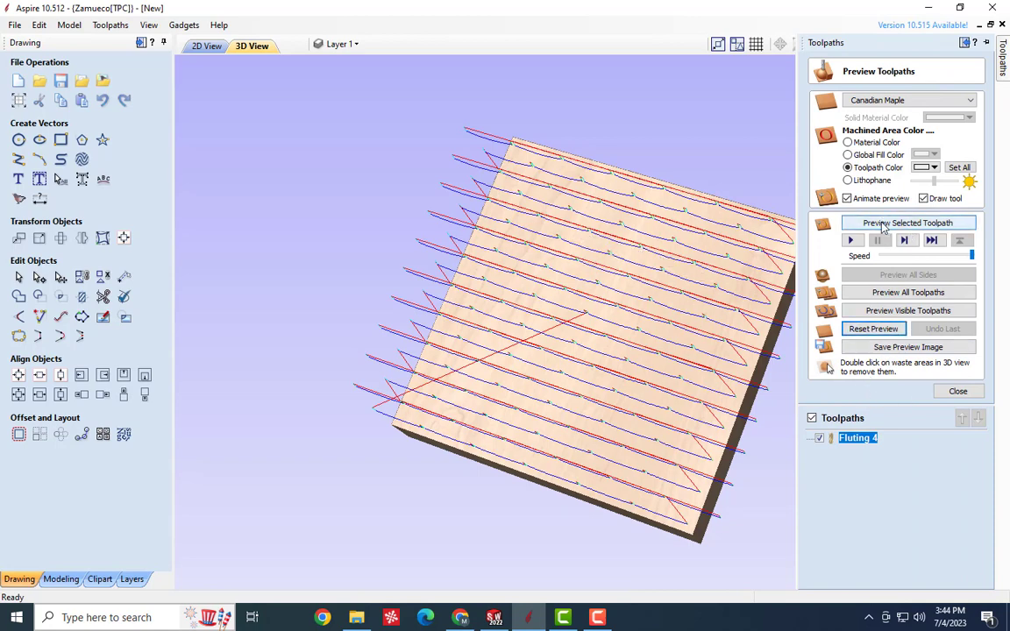
pyautogui.click(883, 225)
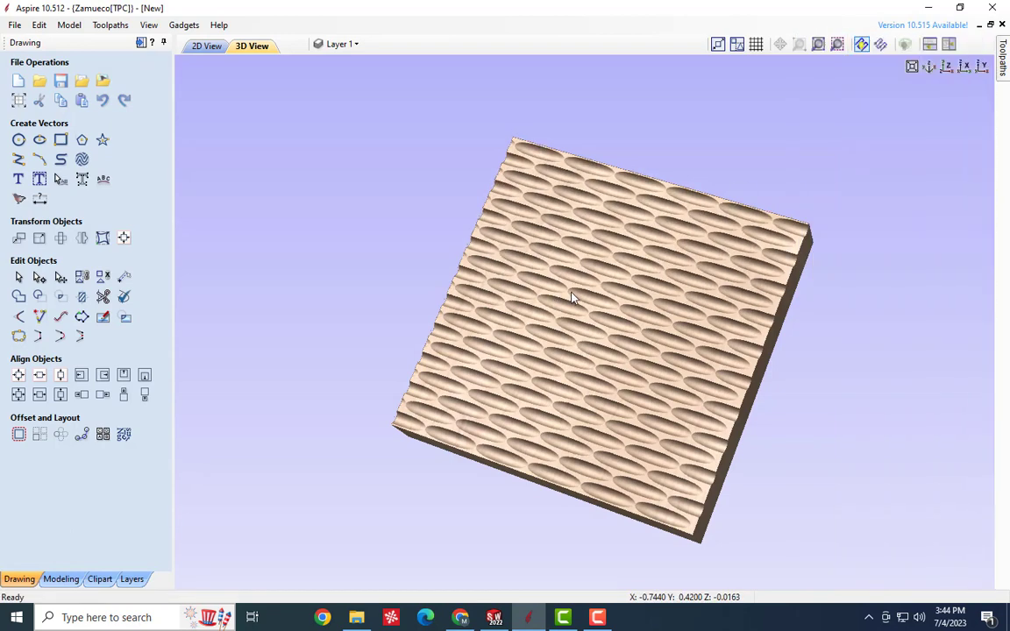
pyautogui.moveTo(571, 293); pyautogui.dragTo(624, 383)
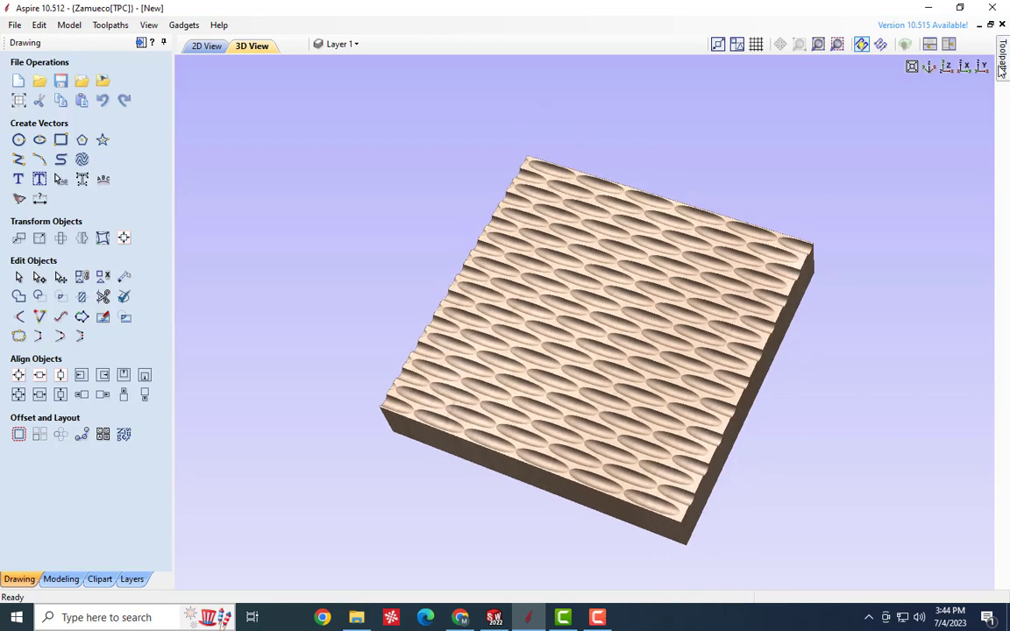
# Change the Fluting 4 toolpath's tool to V-Bit (90.0° - 1/2") and recalculate it
pyautogui.moveTo(1001, 70)
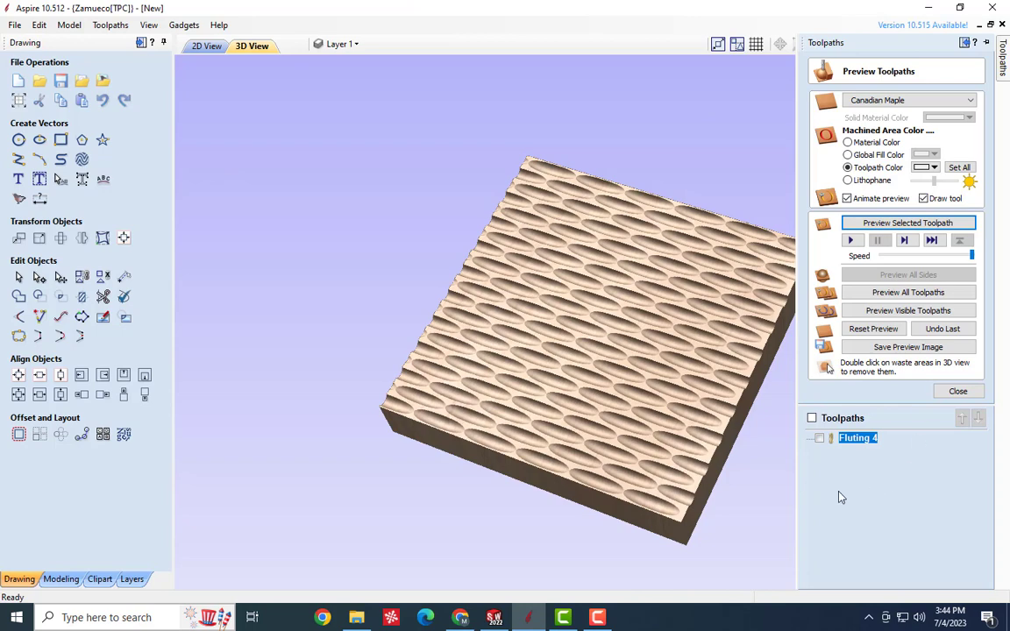
pyautogui.doubleClick(854, 438)
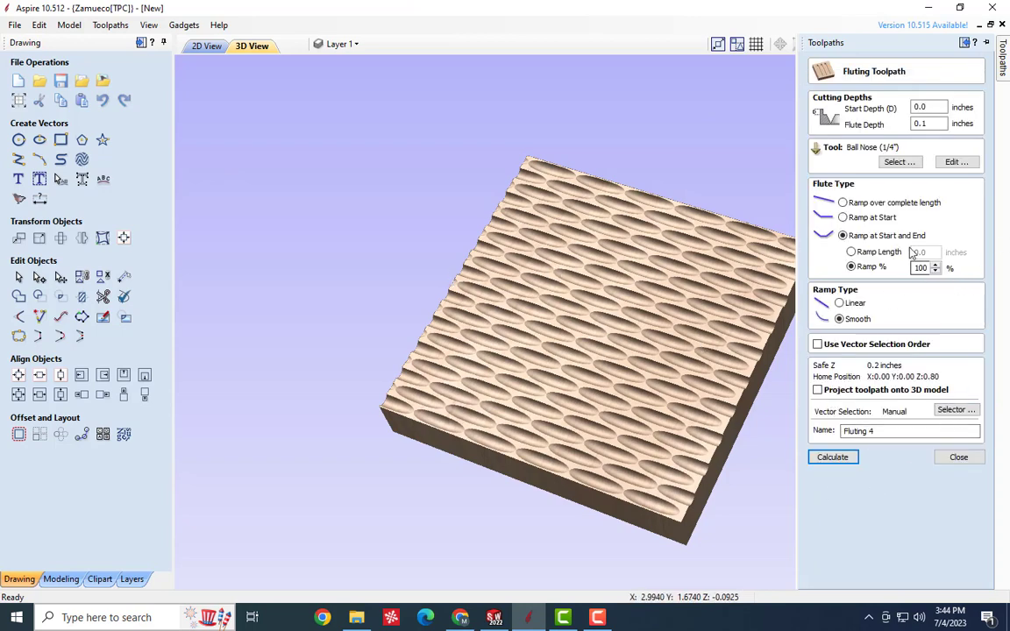
pyautogui.click(899, 161)
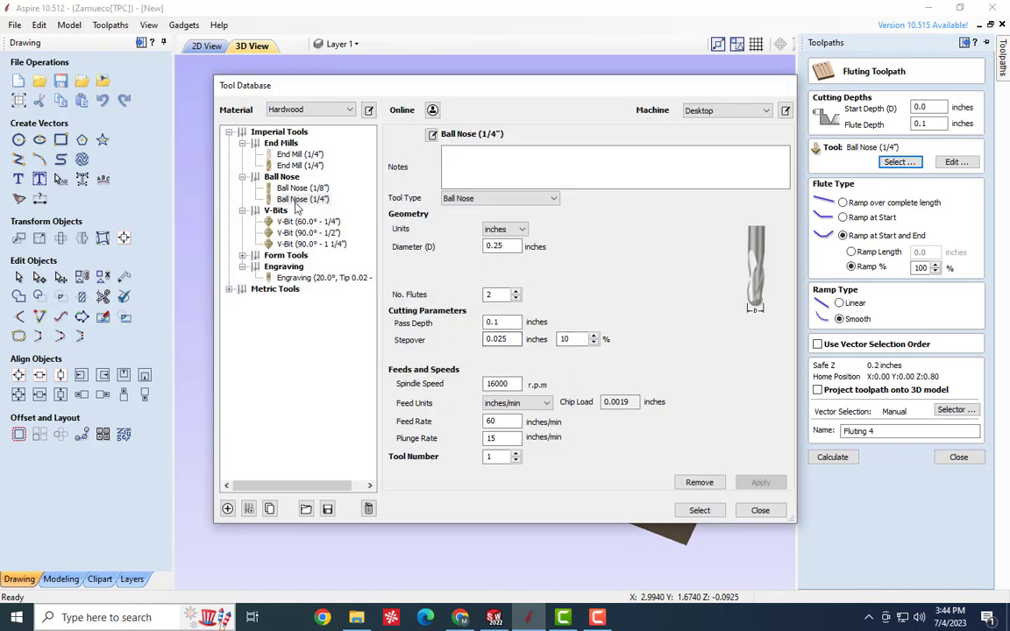
pyautogui.click(308, 245)
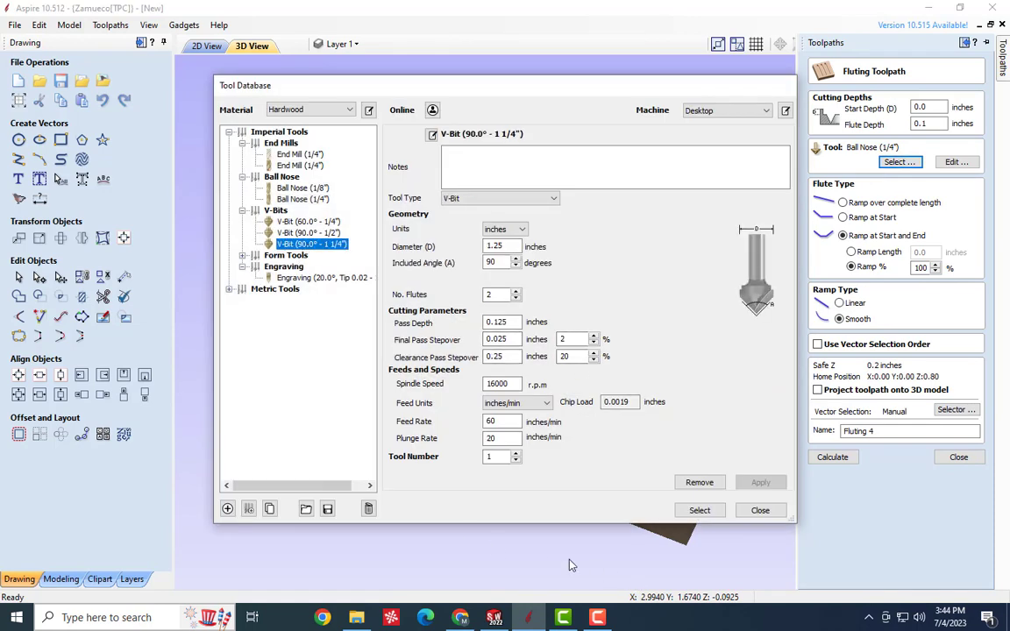
pyautogui.click(309, 232)
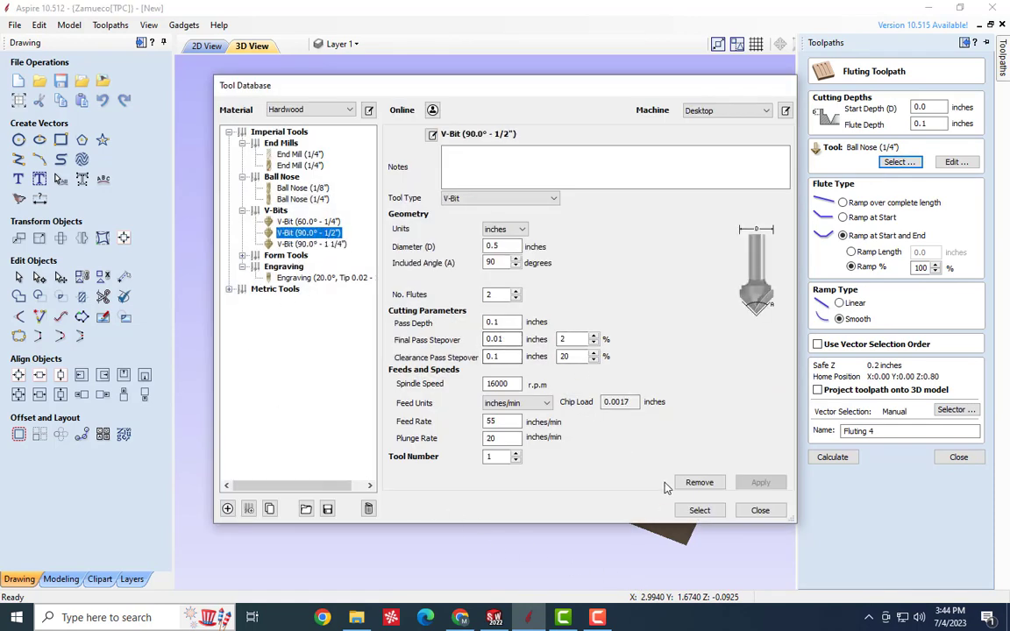
pyautogui.click(698, 510)
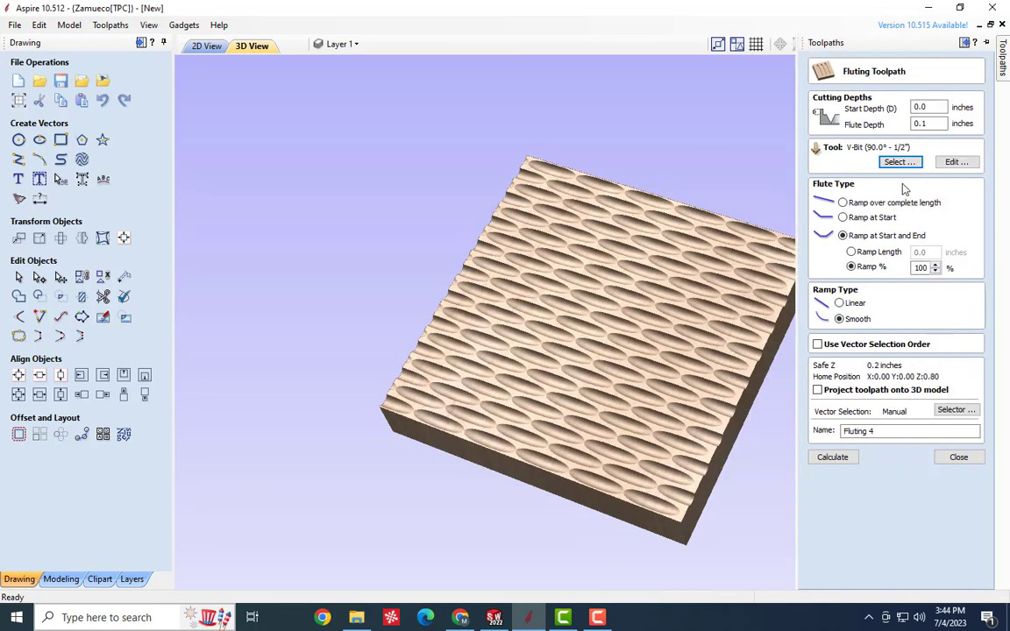
pyautogui.click(899, 162)
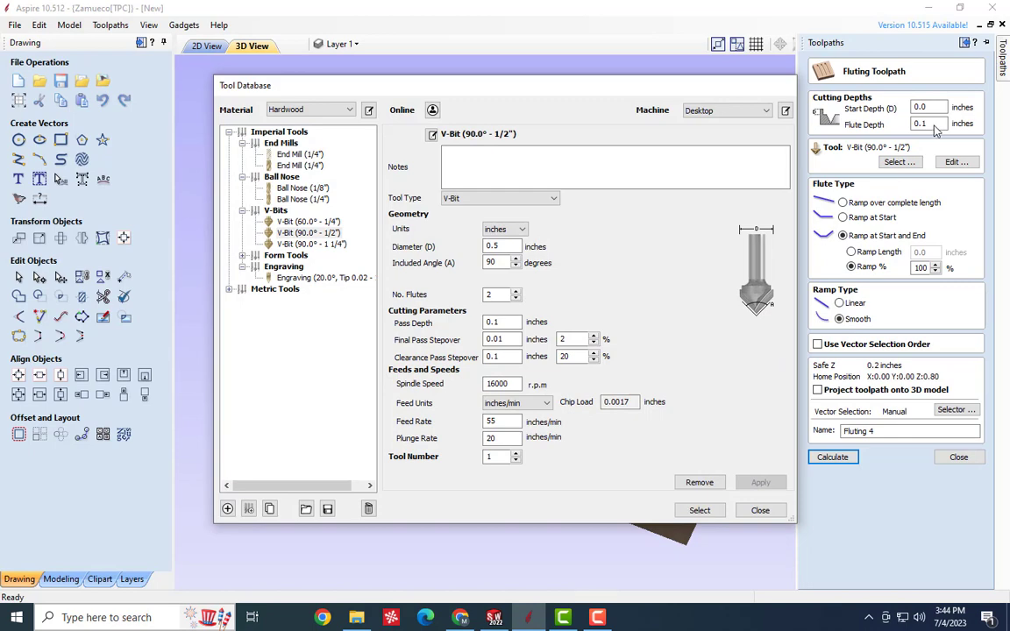
pyautogui.click(699, 511)
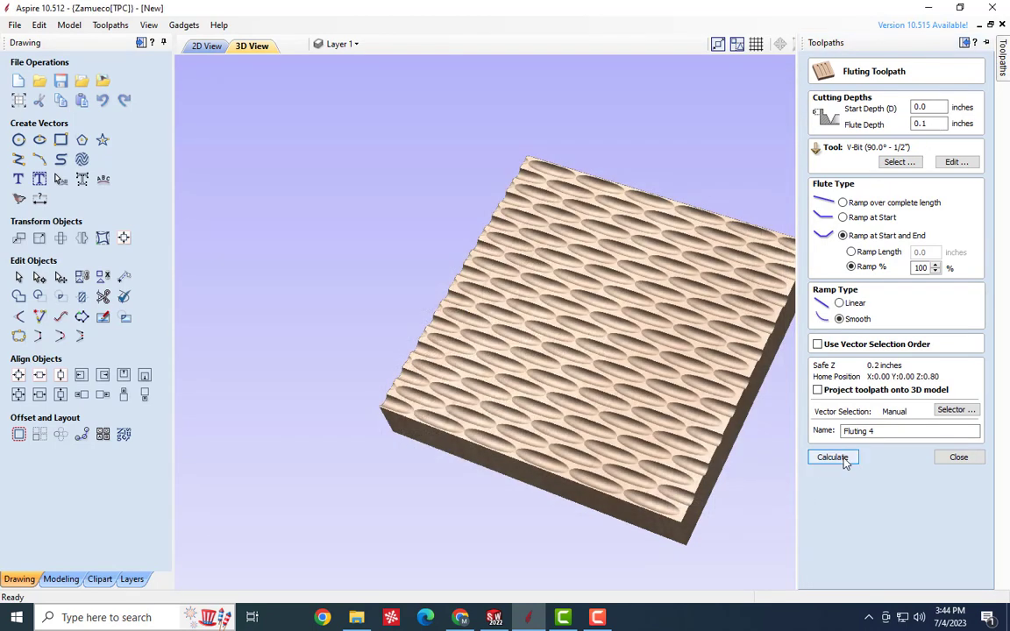
pyautogui.click(843, 462)
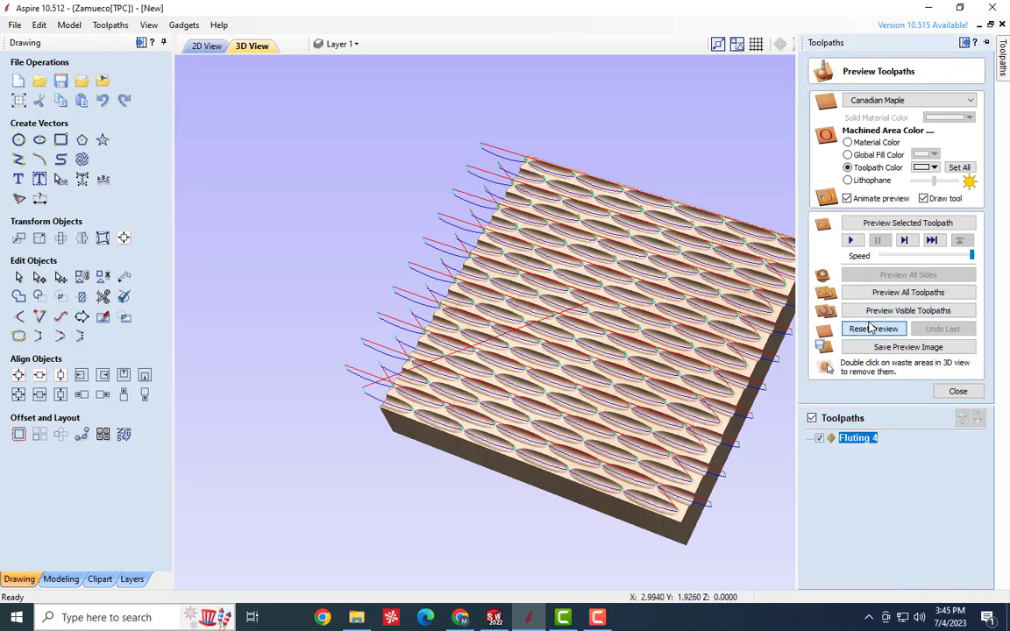
# Reset the 3D preview and simulate the Fluting 4 toolpath with the V-bit to examine the carved pattern
pyautogui.click(868, 330)
pyautogui.click(911, 225)
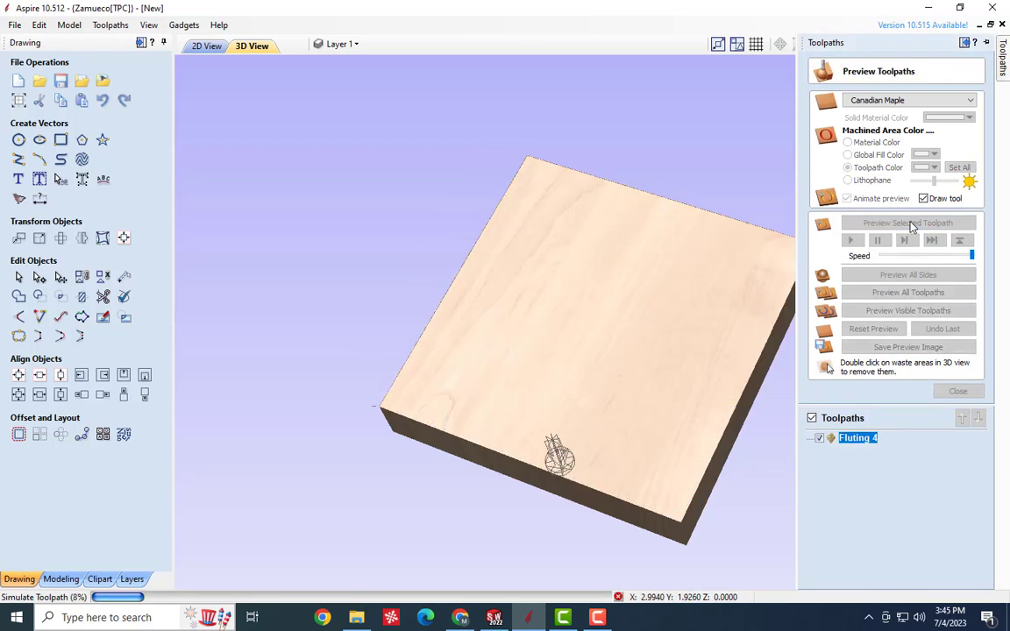
pyautogui.moveTo(638, 315); pyautogui.dragTo(624, 349)
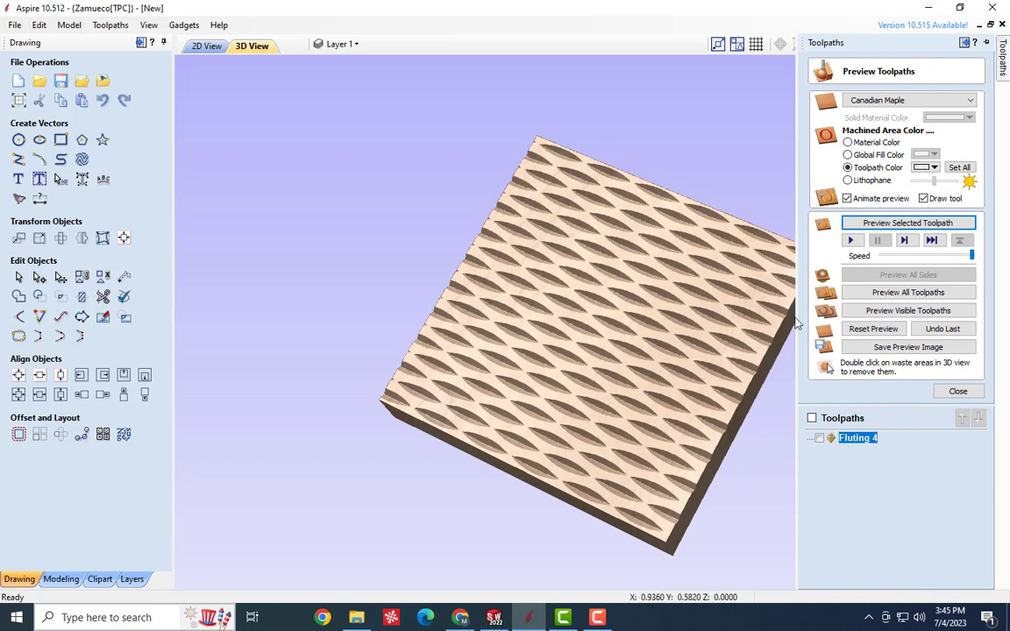
# Change the Fluting 4 toolpath's ramp type to Linear and recalculate it
pyautogui.doubleClick(858, 438)
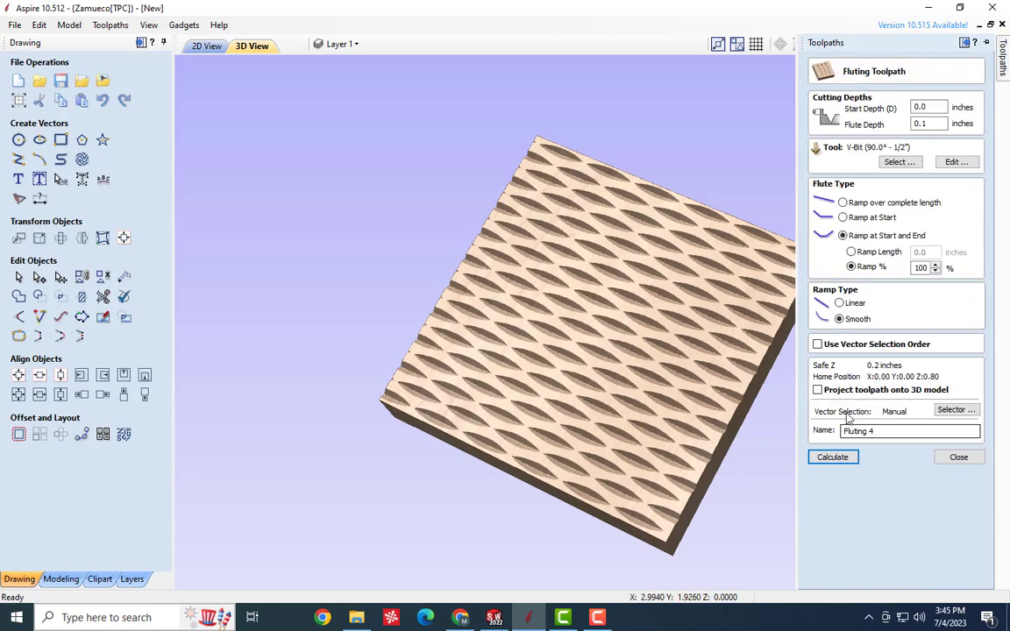
pyautogui.click(852, 303)
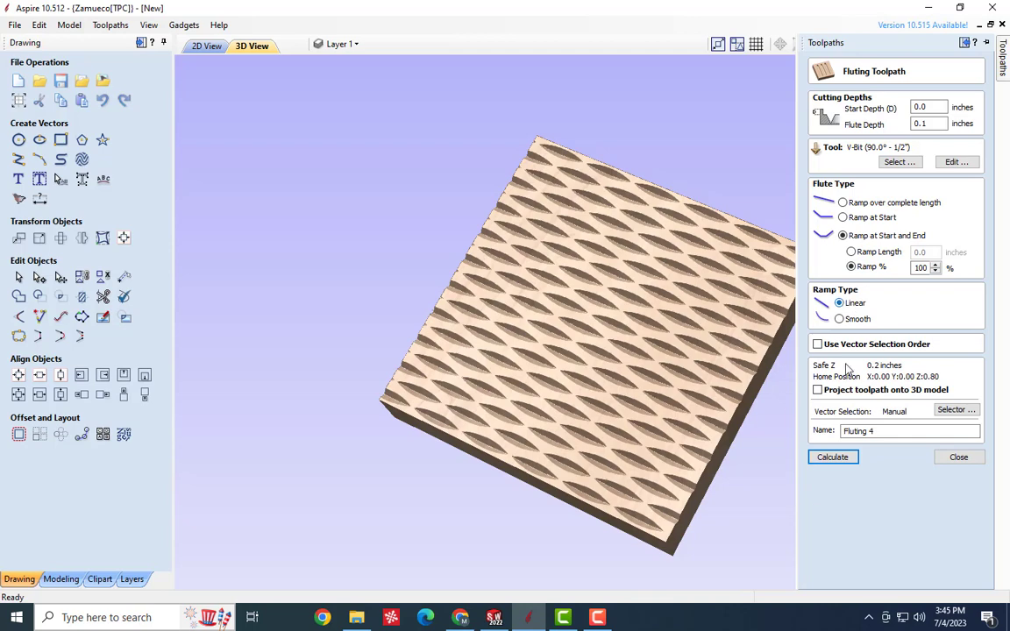
pyautogui.click(837, 459)
# Reset the 3D preview, simulate Fluting 4 with its linear ramps, and examine the carved pattern at an angle
pyautogui.click(872, 330)
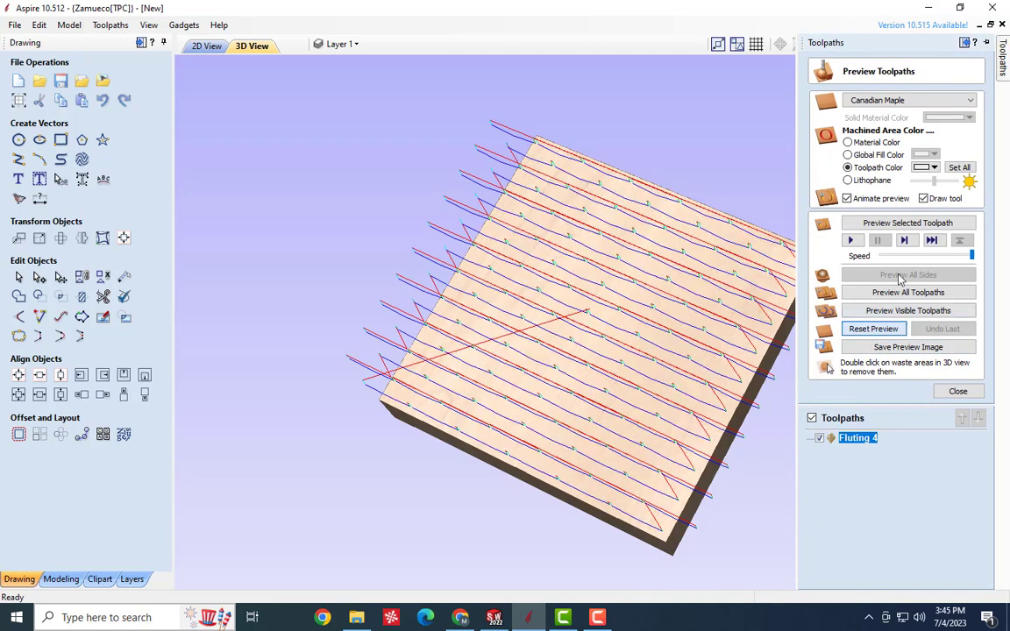
pyautogui.click(895, 225)
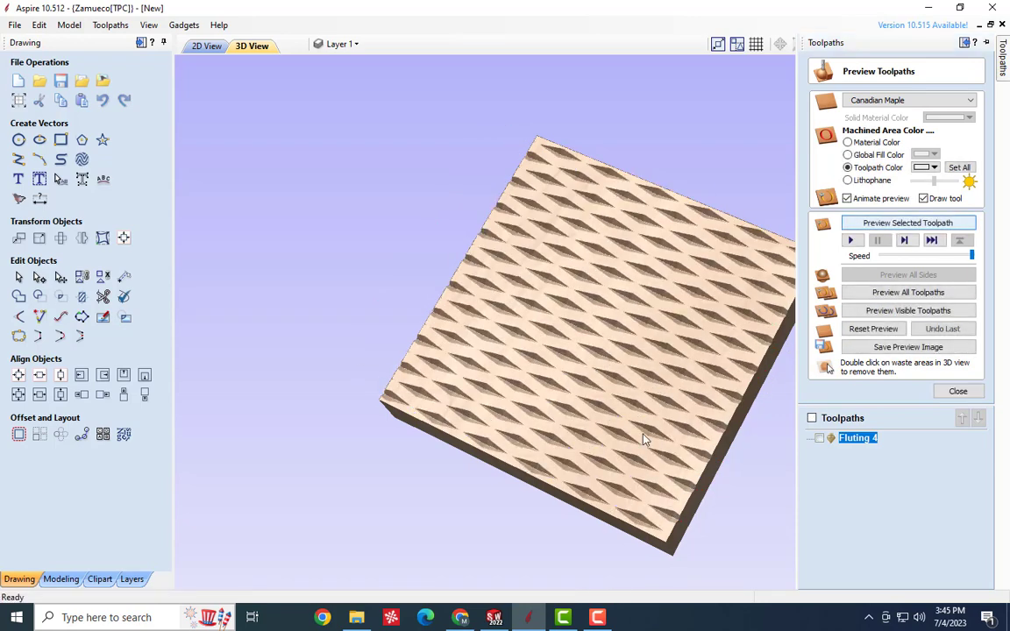
pyautogui.moveTo(554, 433); pyautogui.dragTo(581, 263)
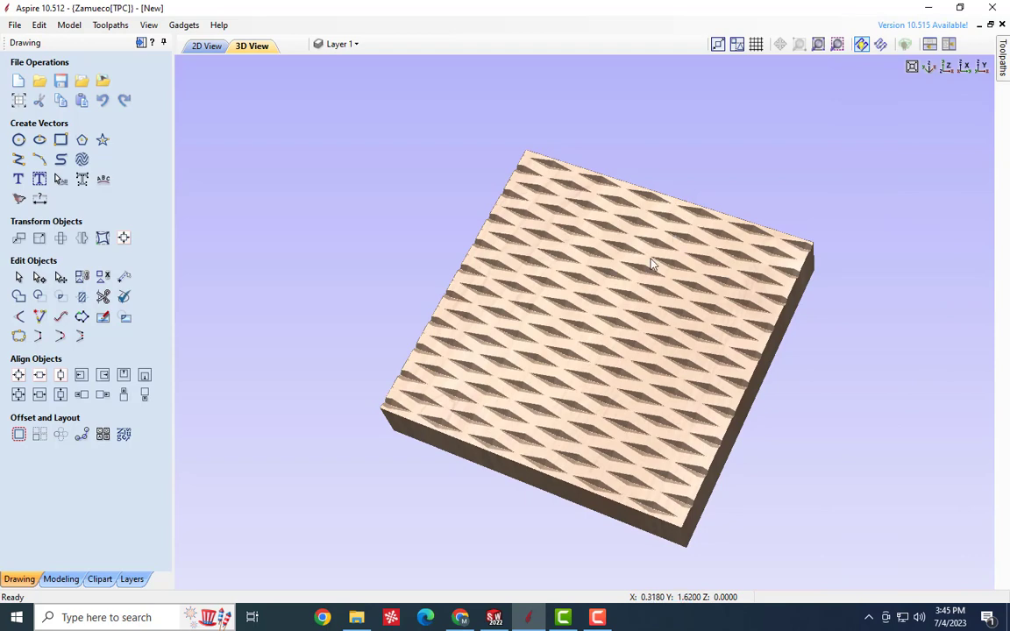
# Reopen the Fluting 4 toolpath for editing and open the tool database to choose its tool
pyautogui.moveTo(1003, 61)
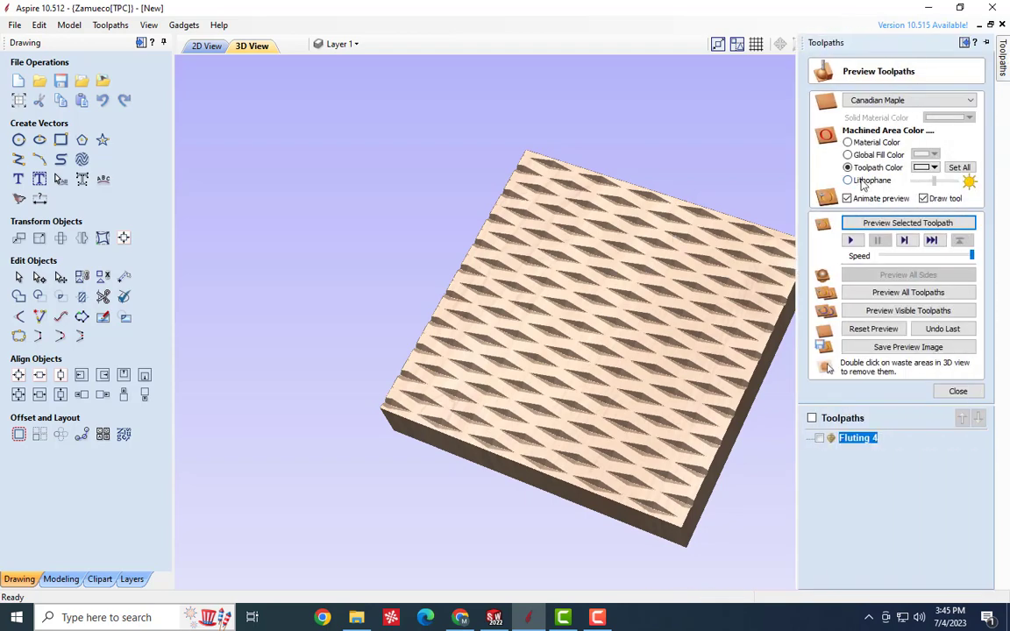
pyautogui.doubleClick(857, 440)
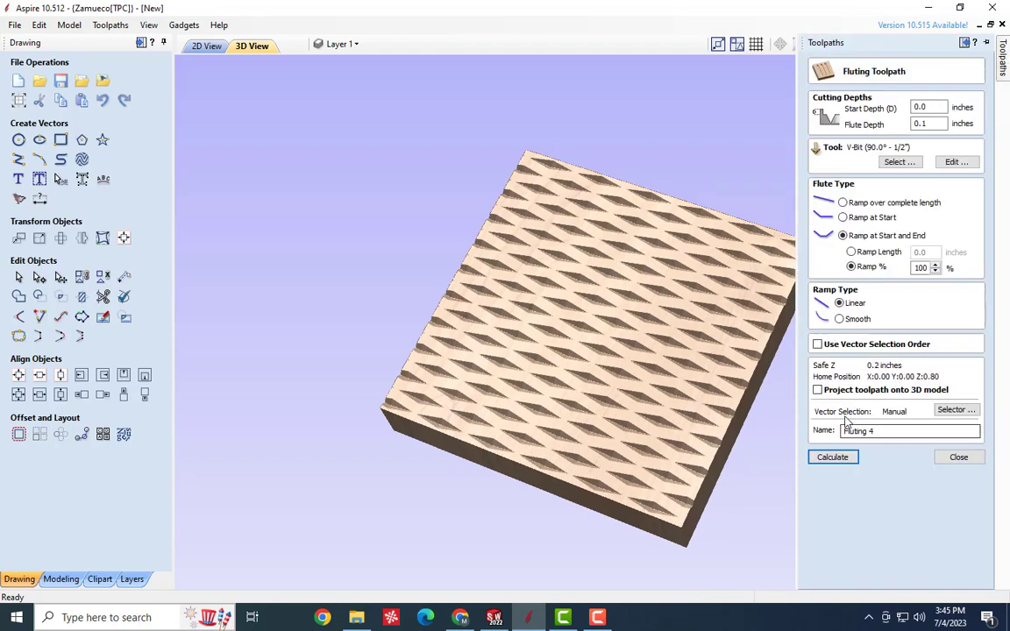
pyautogui.click(903, 162)
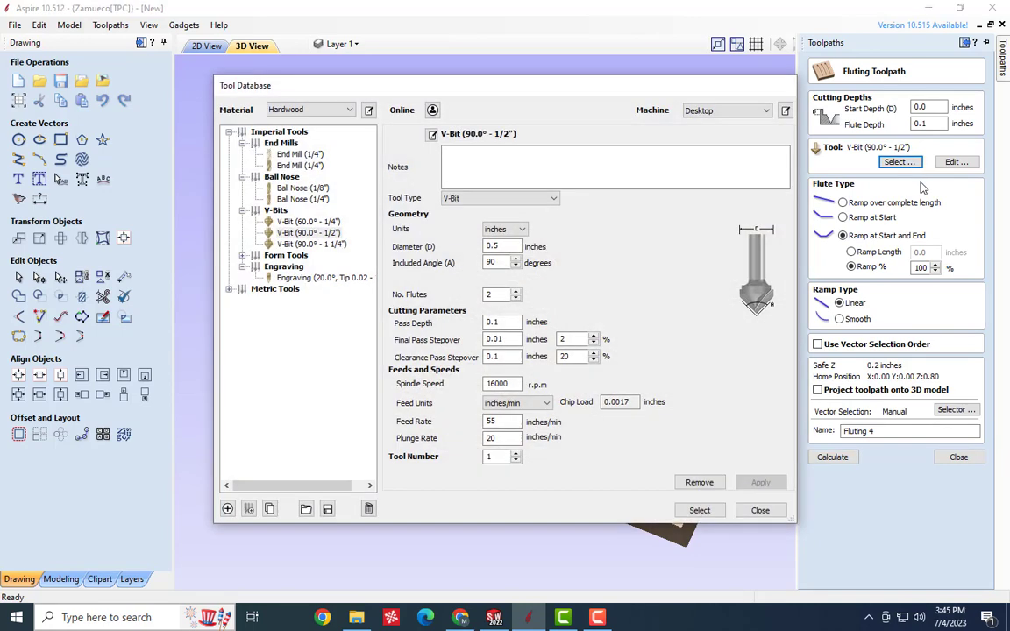